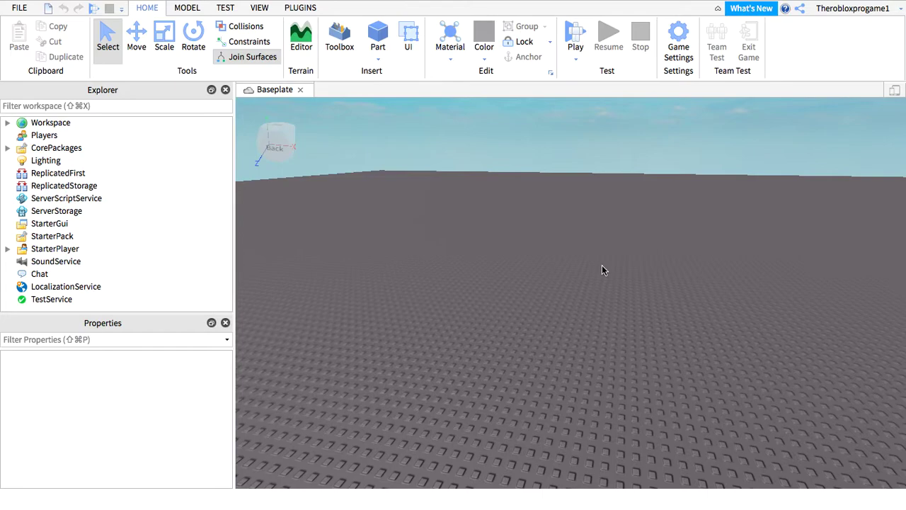
right_drag(597, 262, 559, 256)
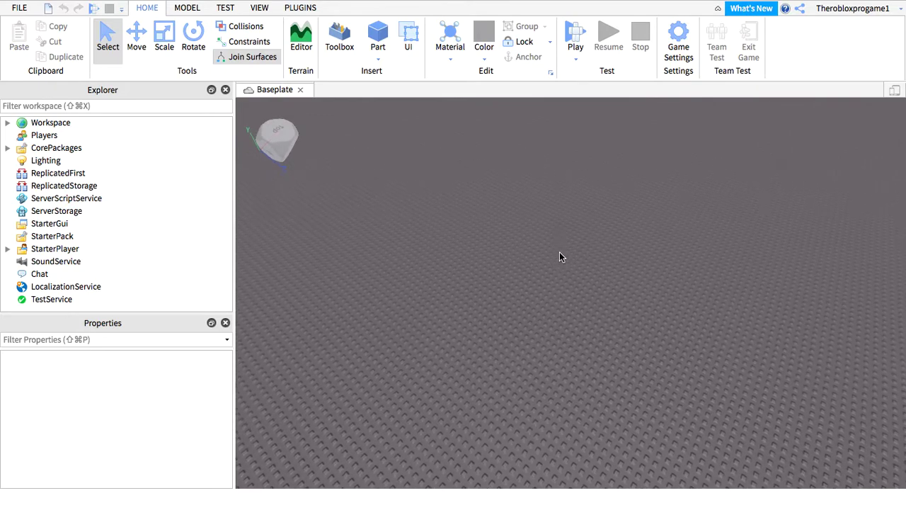
right_drag(577, 191, 454, 225)
key(w)
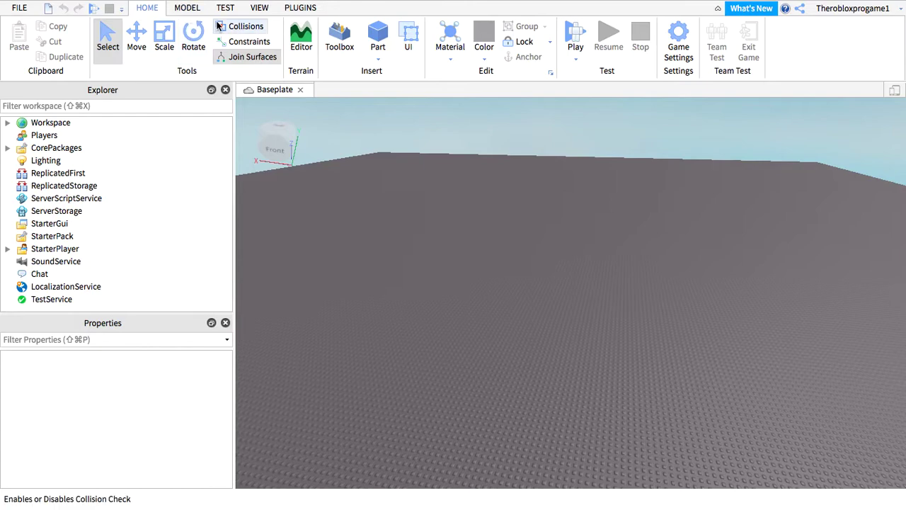
click(187, 7)
click(219, 10)
click(190, 10)
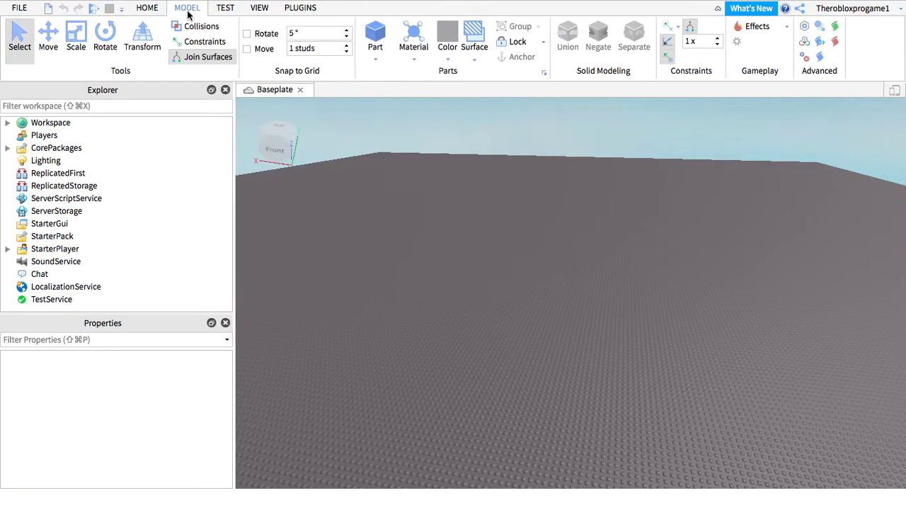
click(148, 8)
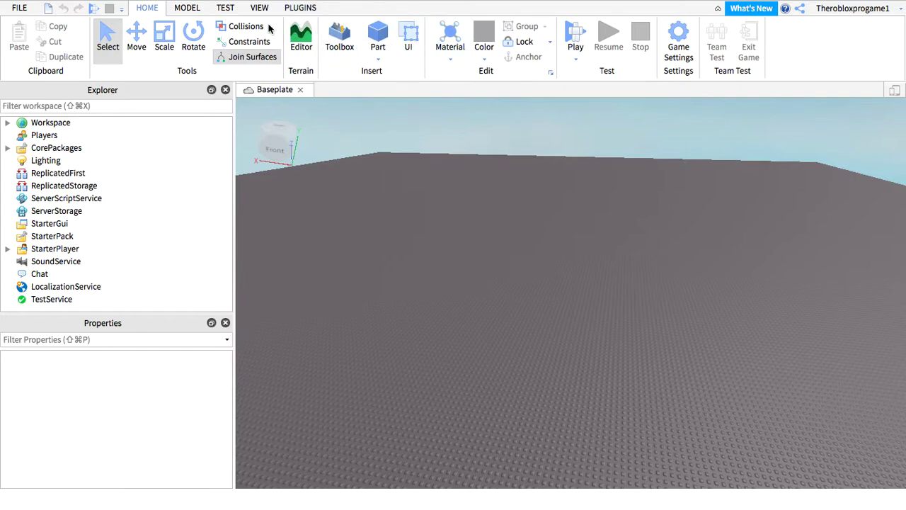
- Open the Toolbox and search its models for "murder mystery", refining the search to "murder mystery mansion map"
click(341, 43)
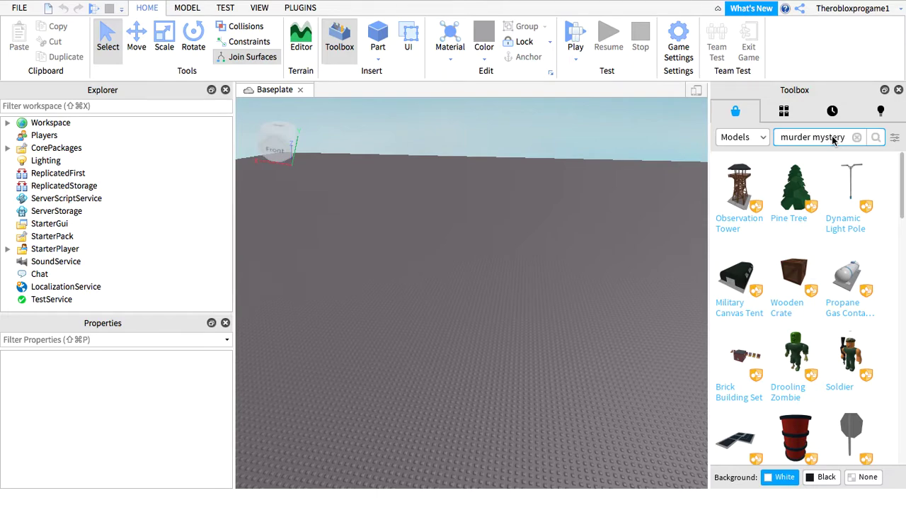
key(Return)
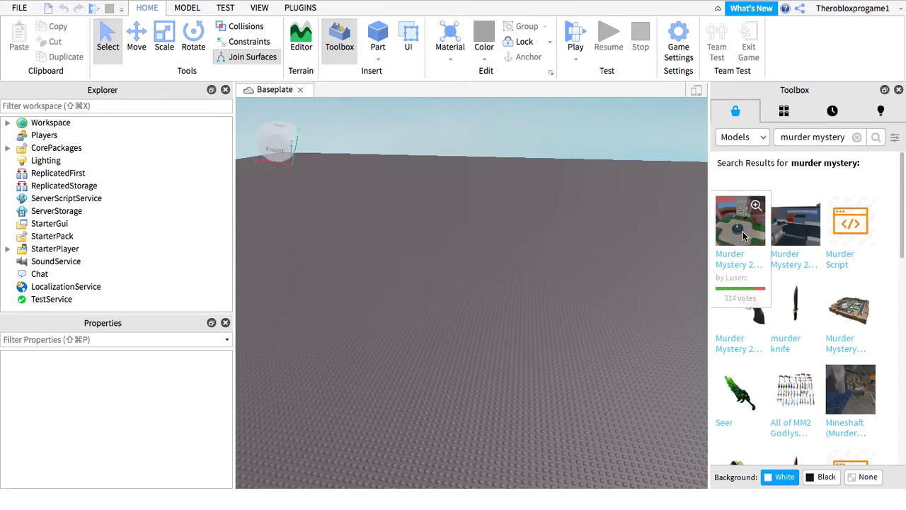
click(855, 140)
text(murd)
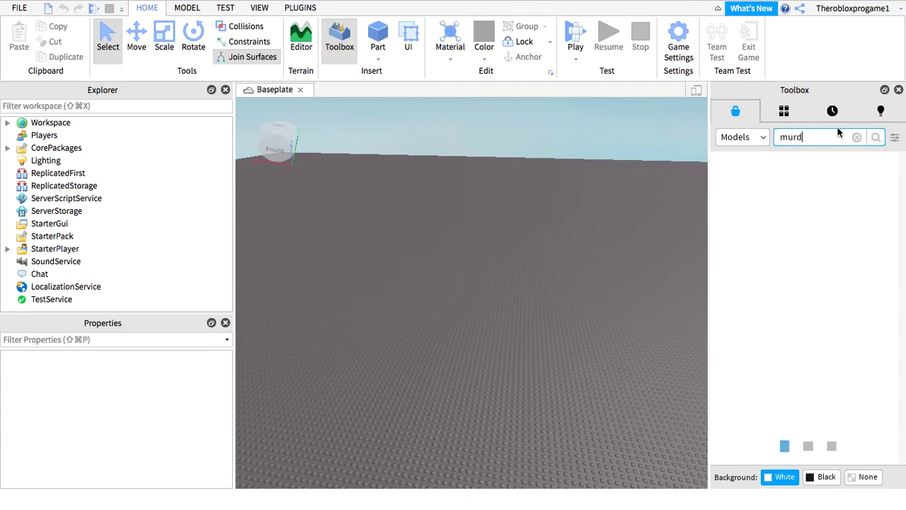
text(er)
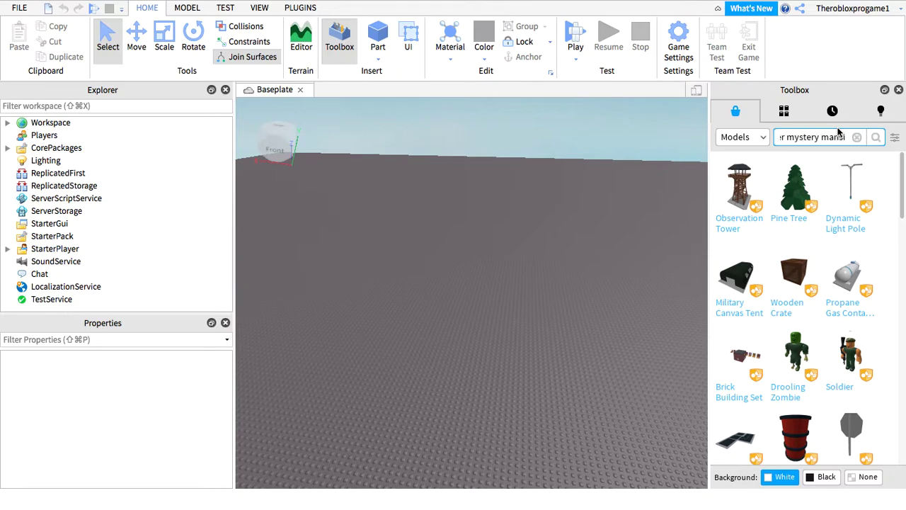
text(map)
key(Return)
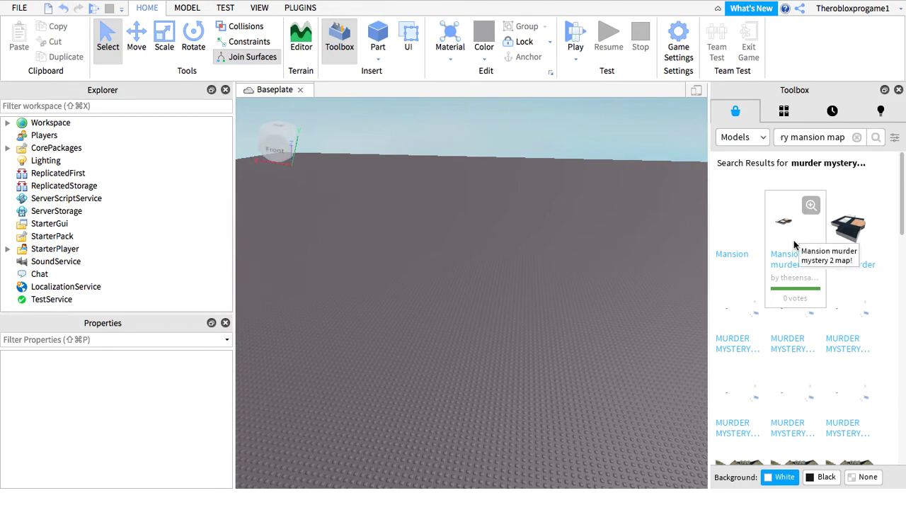
- Insert the Mansion model from the search results onto the baseplate
mouse_move(555, 216)
mouse_down()
mouse_move(567, 230)
mouse_move(569, 223)
mouse_up()
right_drag(570, 224, 576, 224)
key(a)
drag(485, 218, 487, 283)
right_drag(570, 231, 536, 238)
key(w)
key(w)
key(w)
key(w)
key(w)
key(s)
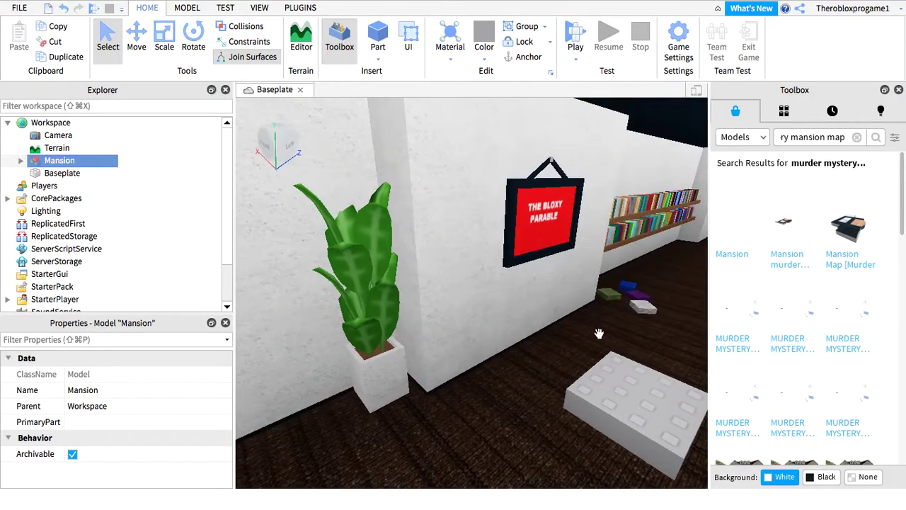
- Look through the rooms of the inserted mansion and delete the Mansion model
key(w)
mouse_move(635, 385)
right_down()
mouse_move(627, 379)
mouse_move(638, 388)
mouse_move(638, 379)
right_up()
key(w)
key(w)
key(w)
key(s)
key(w)
key(s)
key(s)
key(w)
key(w)
key(w)
key(w)
key(w)
key(w)
key(w)
key(s)
key(Delete)
- Search the Toolbox models for "murder mystery map"
click(857, 137)
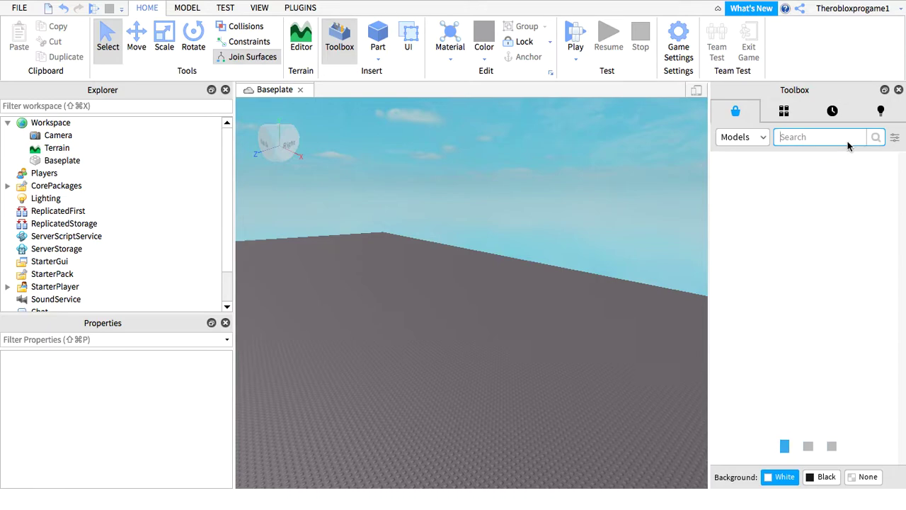
text(murder myste)
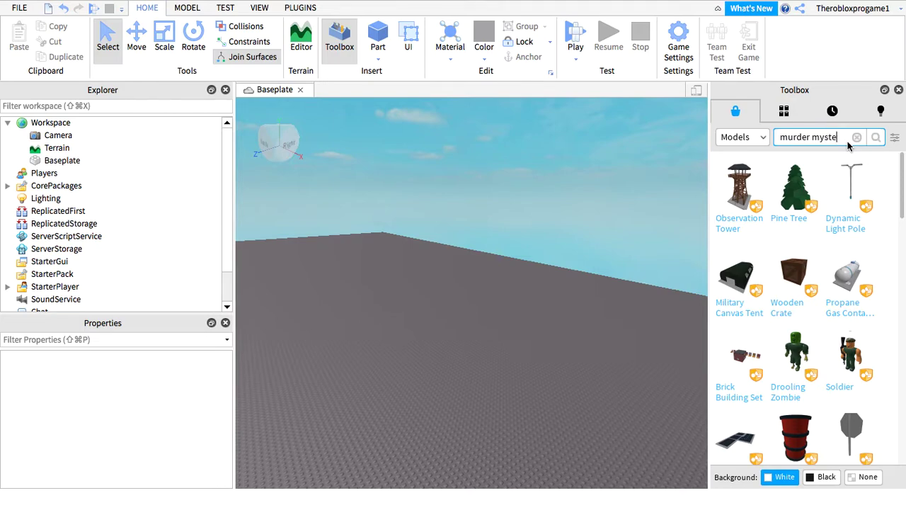
text(ry map)
key(Return)
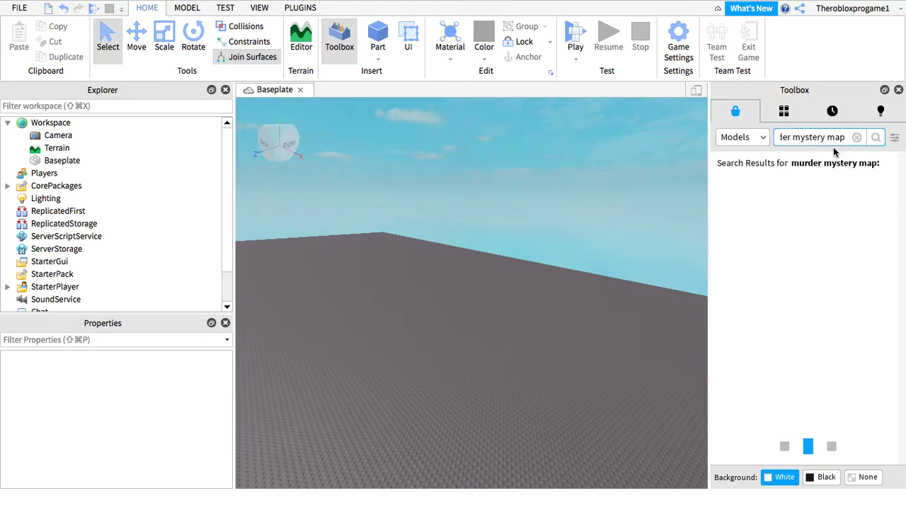
- Insert the Mad Murderer map model from the search results onto the baseplate
right_drag(581, 339, 580, 337)
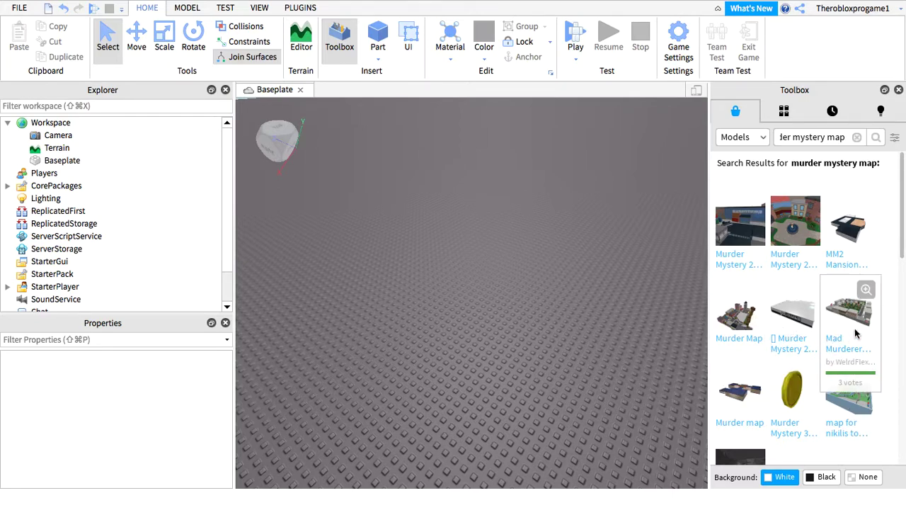
right_drag(520, 231, 518, 227)
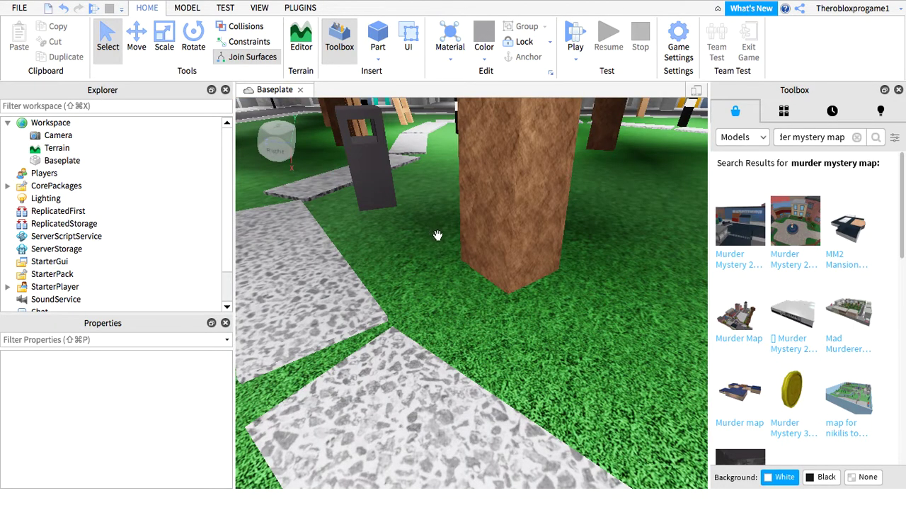
right_drag(375, 266, 384, 276)
scroll(385, 276, down, 5)
drag(390, 273, 364, 257)
right_drag(364, 257, 547, 383)
- Examine the streets, park and building fronts of the inserted shopping plaza map
key(w)
key(w)
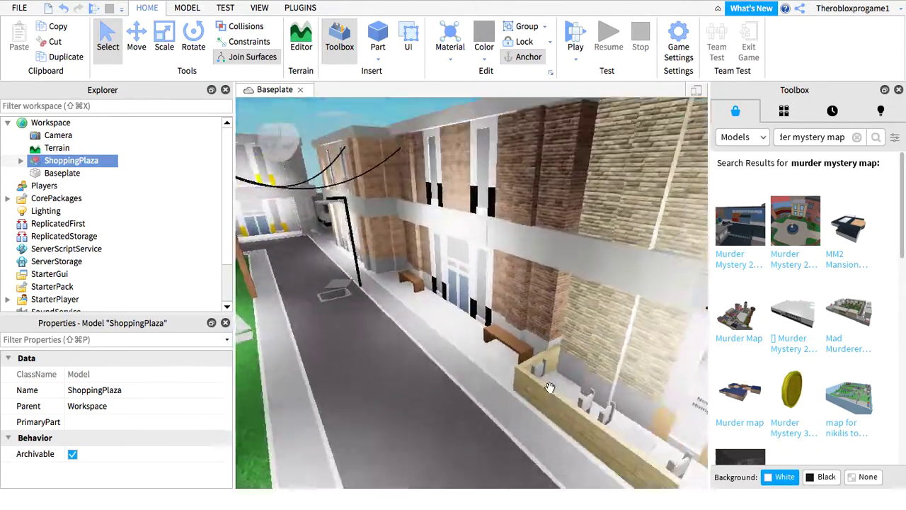
key(w)
right_drag(550, 388, 554, 383)
key(w)
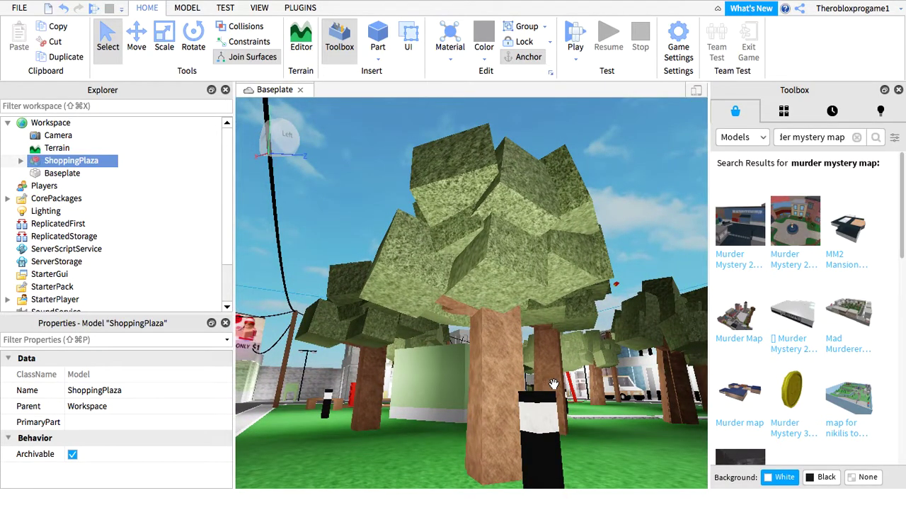
key(s)
right_drag(553, 383, 557, 373)
key(w)
key(w)
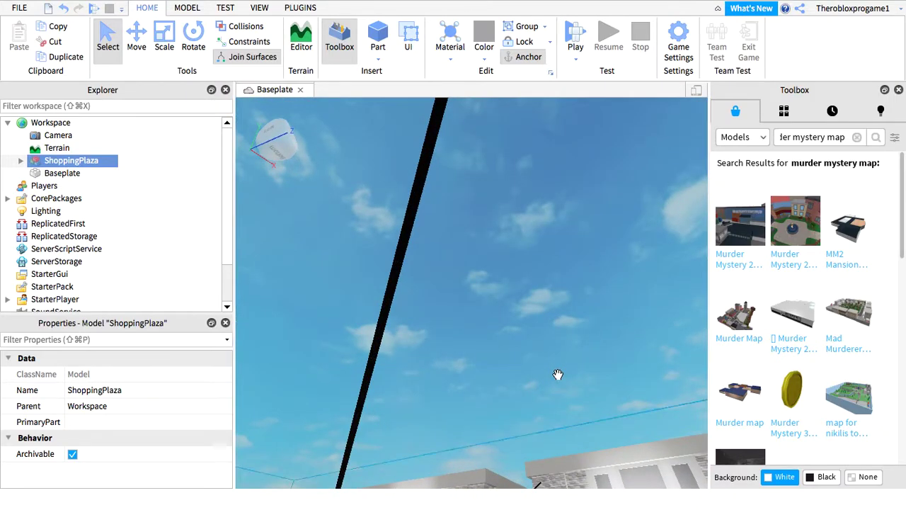
right_drag(577, 342, 582, 334)
key(w)
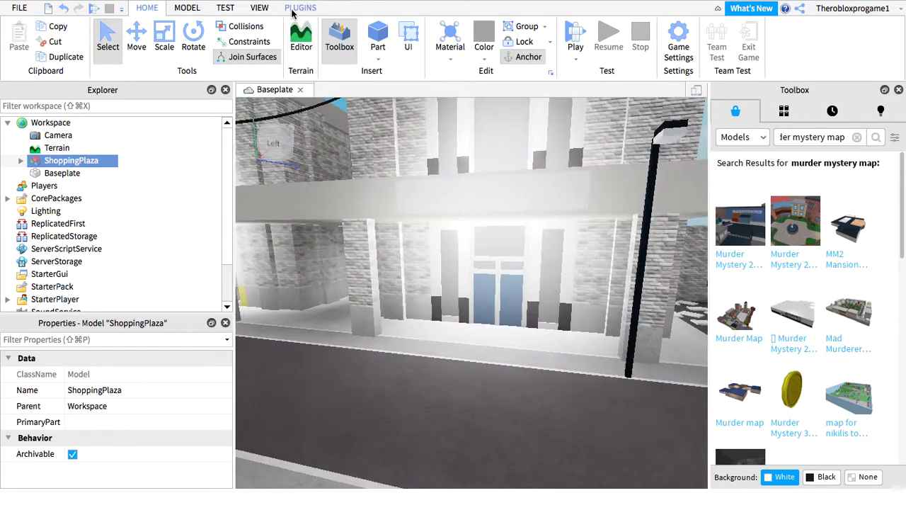
- Open the Load Character plugin and move its dialog aside to free the view of the street
click(298, 10)
click(116, 49)
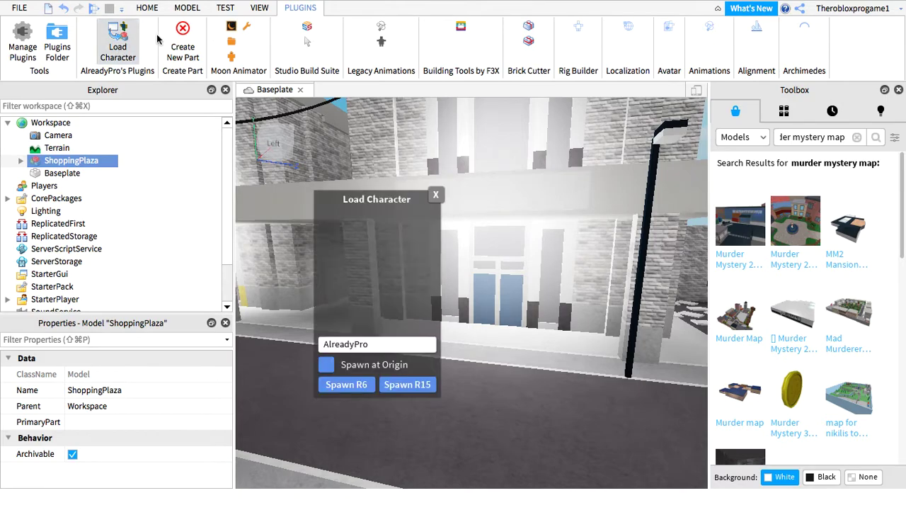
drag(398, 209, 319, 204)
right_drag(534, 198, 532, 197)
- Replace the default username in the Load Character dialog with the account's own Roblox username
double_click(328, 340)
click(324, 339)
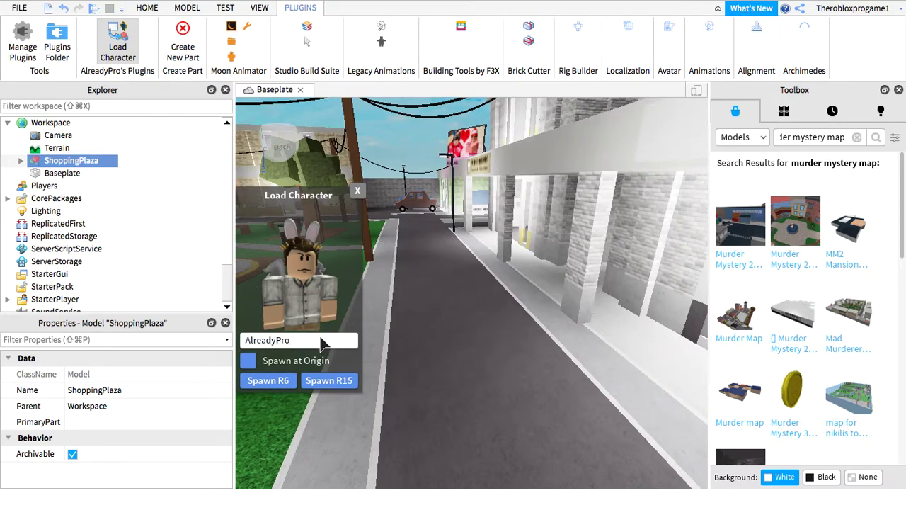
double_click(323, 340)
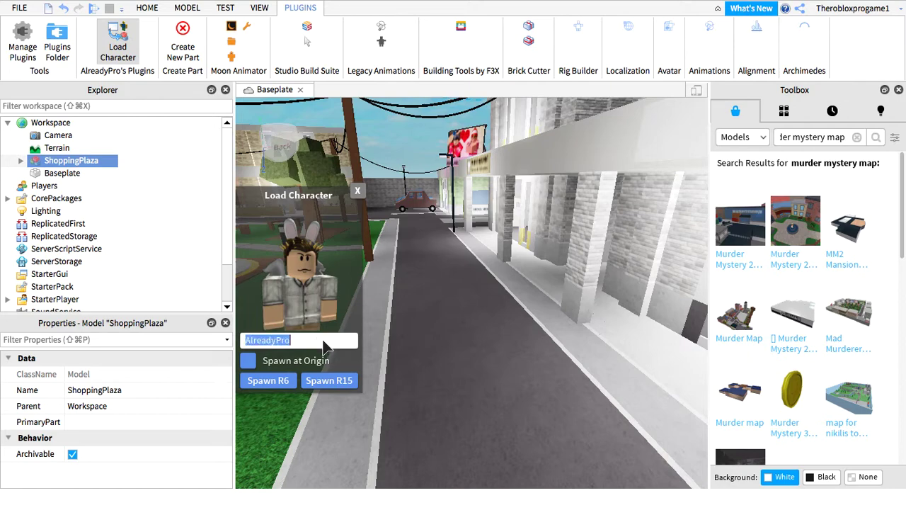
key(BackSpace)
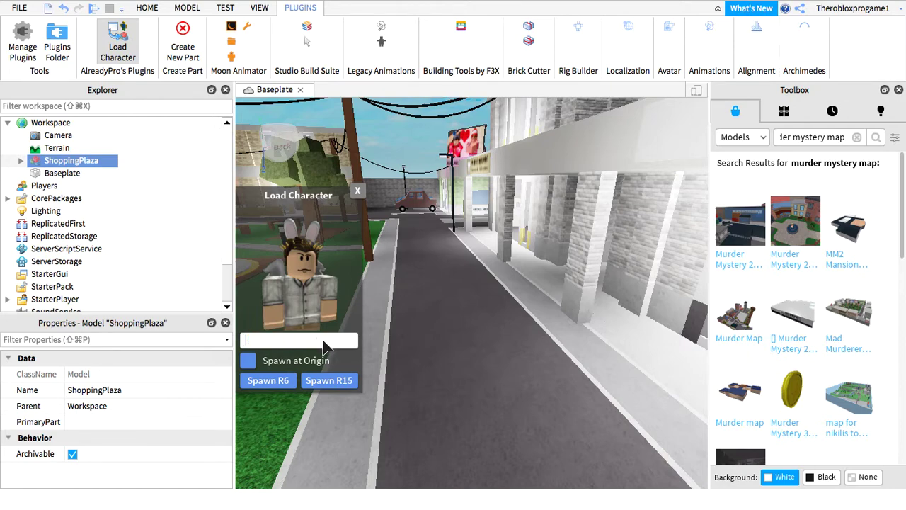
text(therobloxprogam)
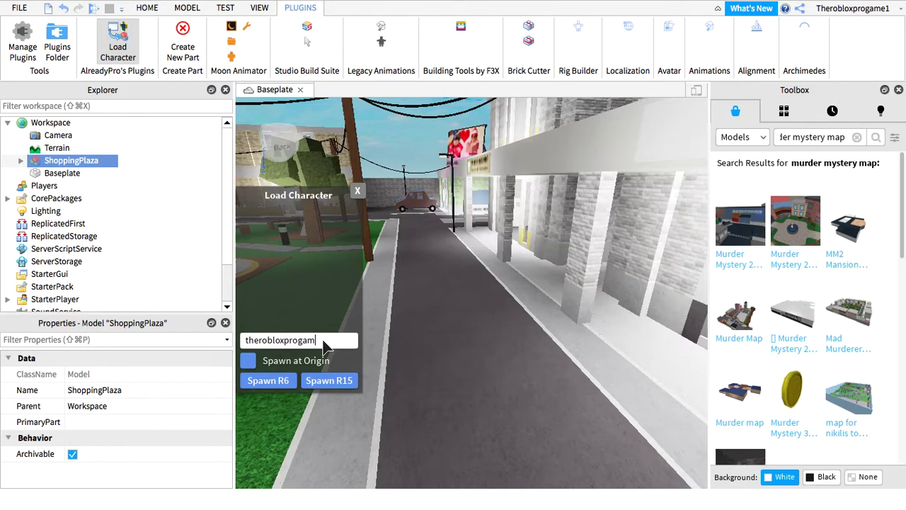
text(e1)
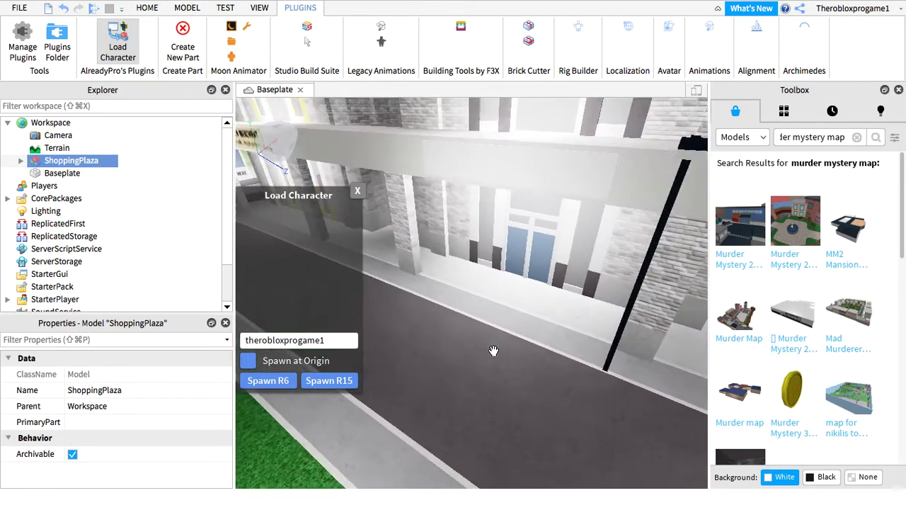
- Spawn the loaded avatar as an R6 character on the plaza's road
right_drag(470, 344, 452, 324)
click(459, 331)
drag(474, 375, 456, 345)
right_drag(457, 345, 463, 348)
drag(463, 350, 460, 378)
key(a)
key(s)
right_drag(488, 338, 420, 320)
key(w)
key(s)
click(436, 386)
right_drag(436, 386, 449, 309)
key(w)
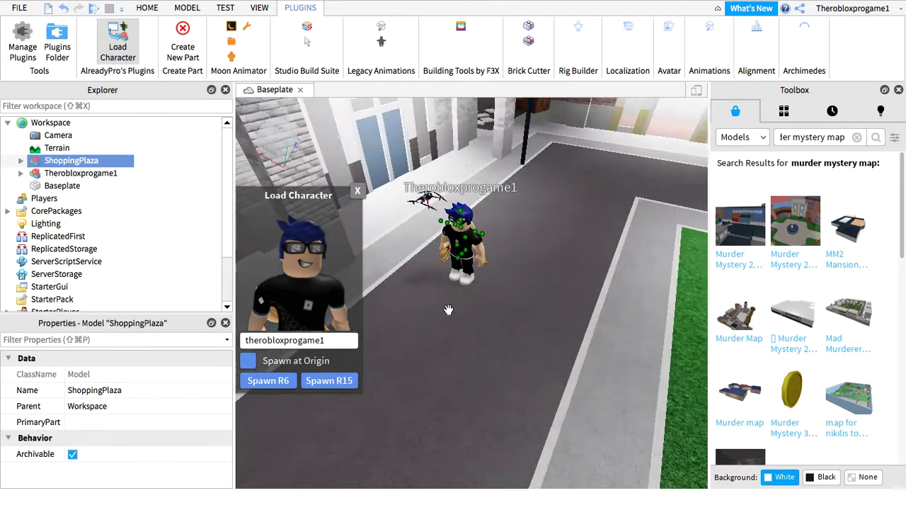
key(s)
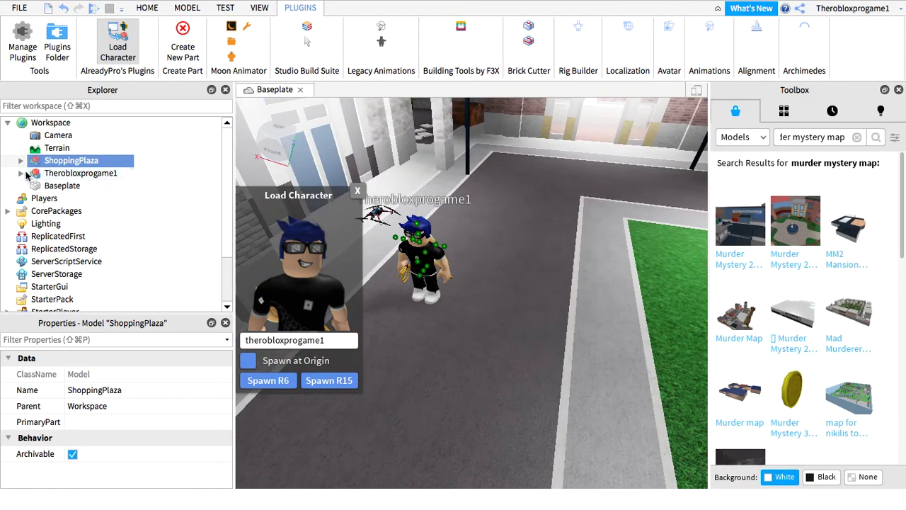
- Expand the spawned character in the Explorer and filter the workspace by "ATTACH"
click(21, 173)
scroll(21, 185, down, 3)
scroll(22, 189, up, 3)
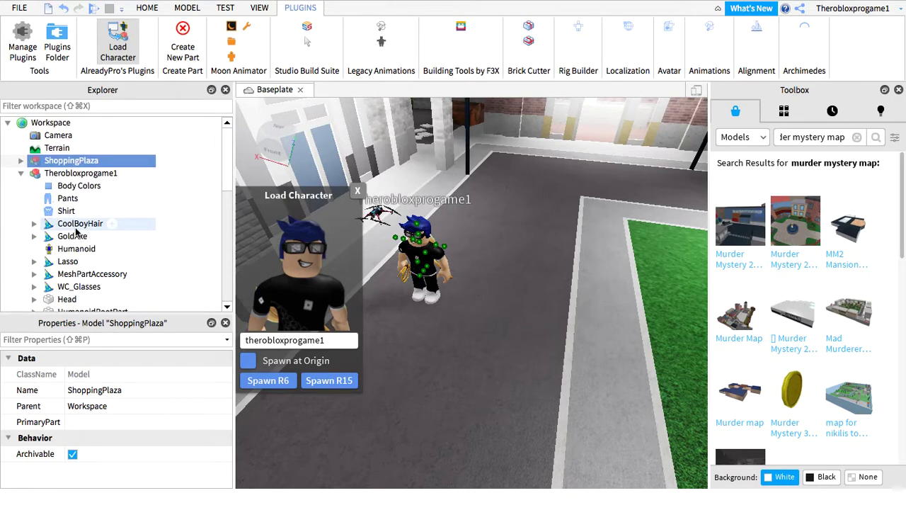
click(33, 223)
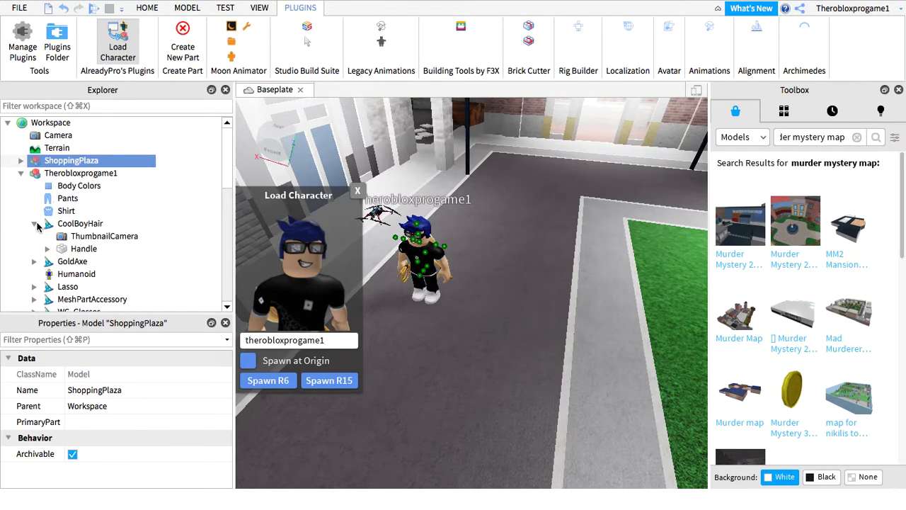
click(34, 224)
click(56, 106)
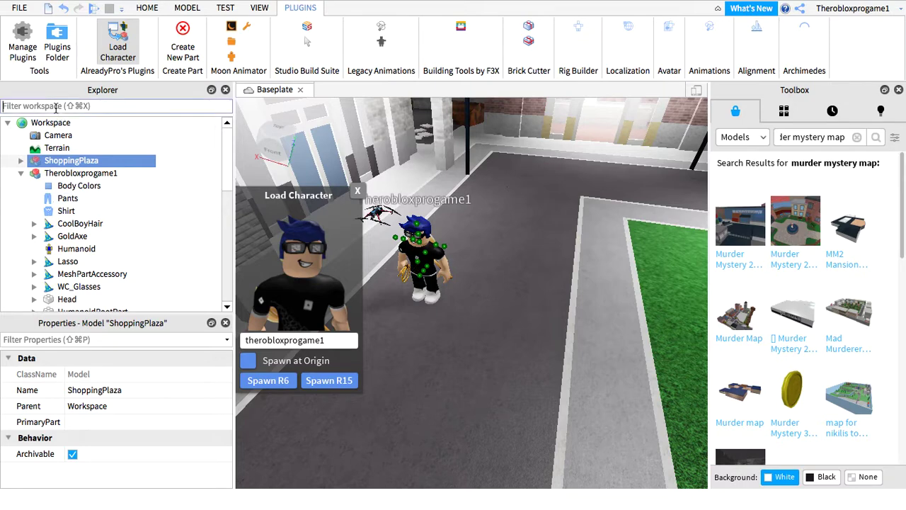
text(ATTACH)
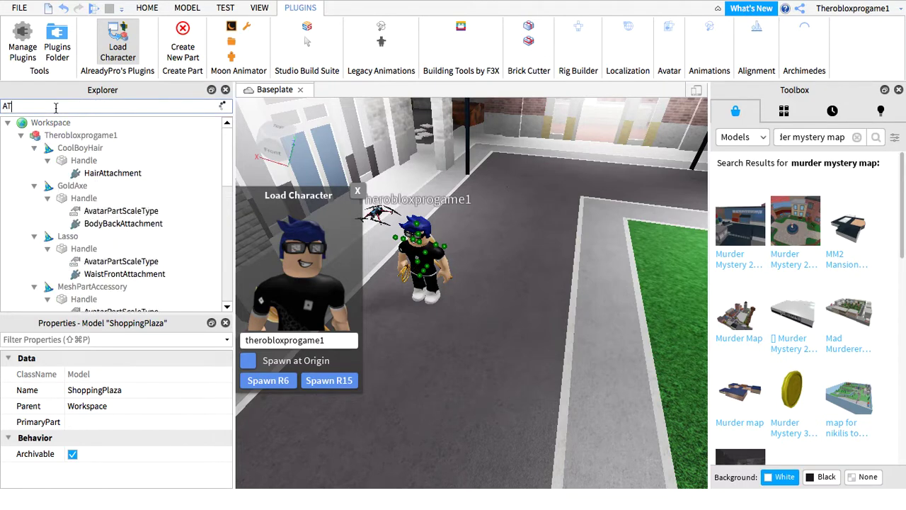
- Delete the attachments of the character's CoolBoyHair, GoldAxe and Lasso accessories
click(93, 174)
key(Delete)
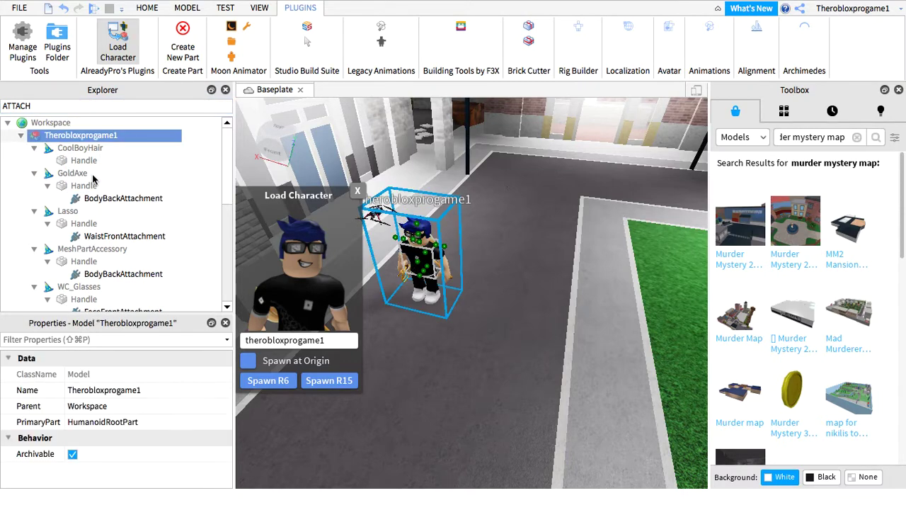
click(83, 200)
key(Delete)
click(107, 227)
key(Delete)
- Delete the BodyBackAttachment of MeshPartAccessory and the FaceFrontAttachment of WC_Glasses
scroll(108, 231, down, 1)
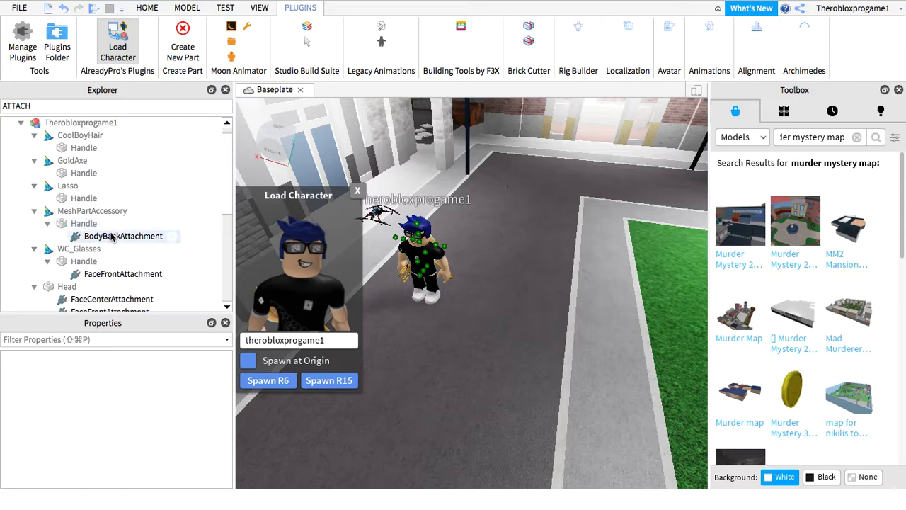
click(108, 236)
key(Delete)
scroll(110, 239, down, 1)
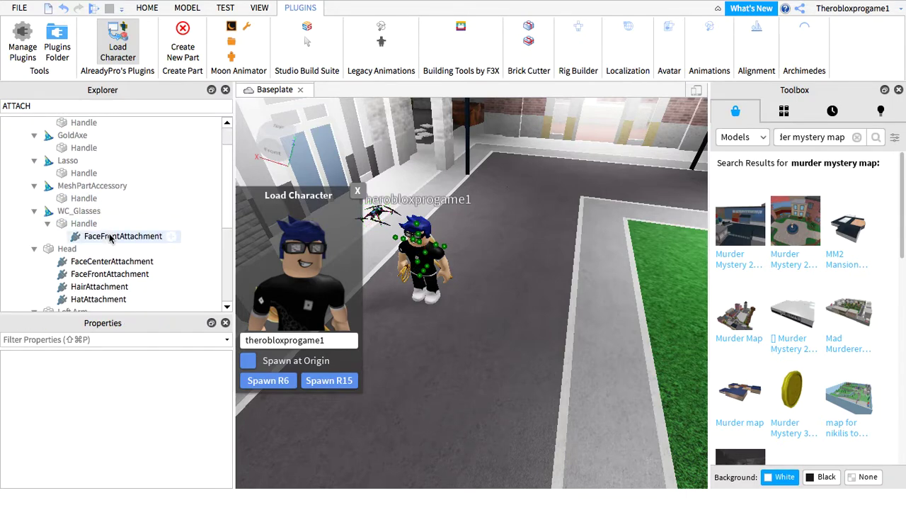
click(109, 237)
key(Delete)
- Delete the FaceCenter, FaceFront, Hair and Hat attachments of the character's Head
scroll(109, 238, down, 2)
click(106, 211)
super+click(99, 222)
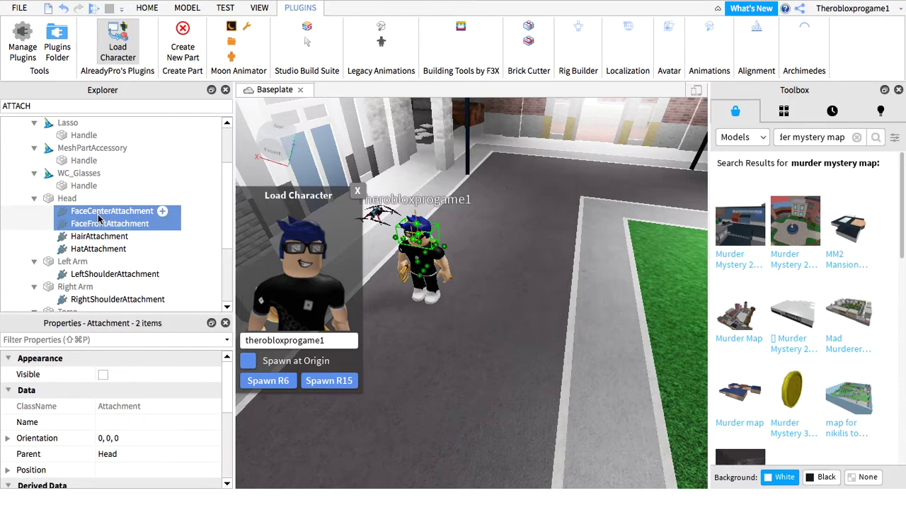
key(shift+Down)
key(shift+Down)
key(Delete)
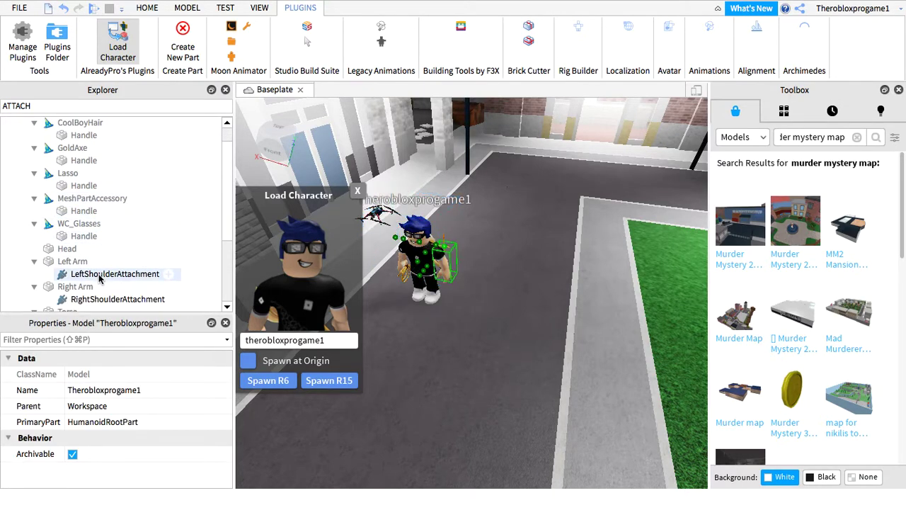
- Delete the LeftShoulderAttachment and RightShoulderAttachment from the character's arms
click(100, 274)
key(Delete)
scroll(99, 269, down, 1)
click(97, 263)
key(Delete)
- Delete all eight attachments under the character's Torso, from BodyBackAttachment to WaistFrontAttachment
scroll(99, 259, down, 3)
scroll(99, 255, down, 2)
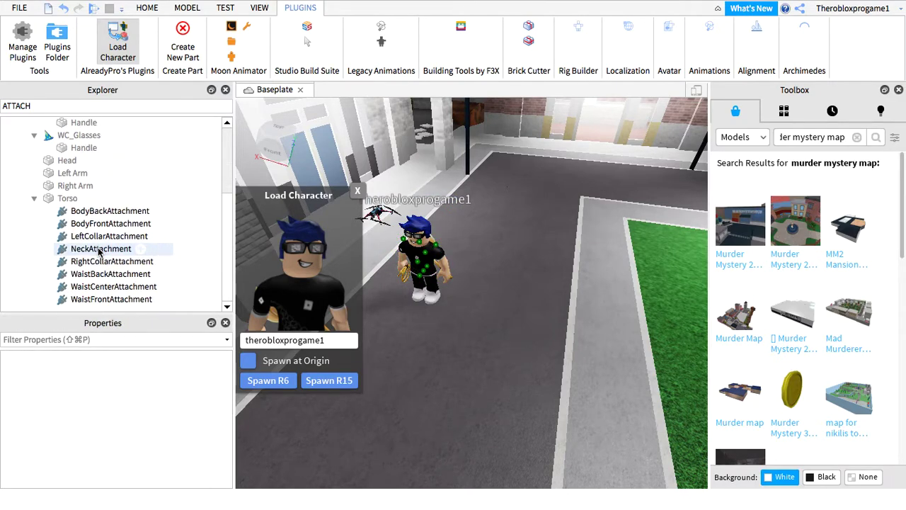
click(110, 211)
key(shift+Down)
key(shift+Down)
key(shift+Down)
key(shift+Down)
key(shift+Down)
key(shift+Down)
key(shift+Down)
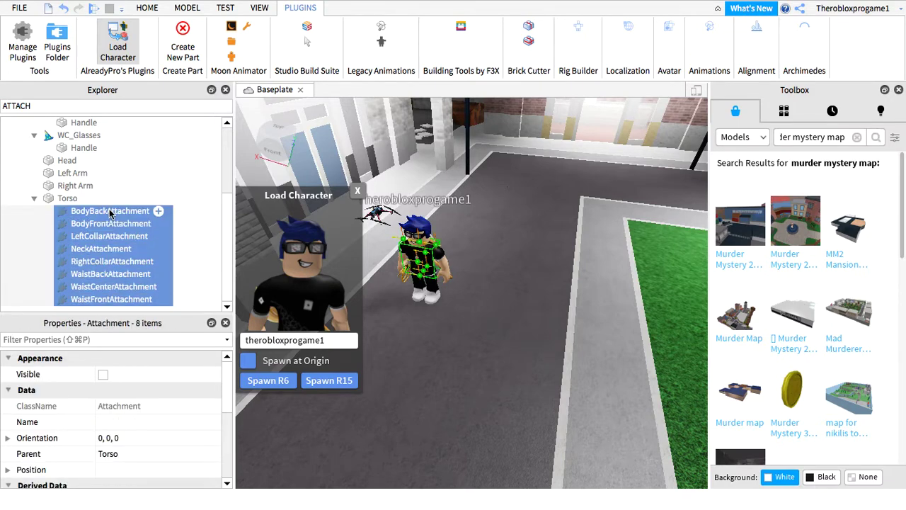
key(Delete)
- Clear the "ATTACH" filter so the Explorer lists the whole workspace
click(555, 271)
right_drag(555, 271, 555, 271)
double_click(106, 108)
key(BackSpace)
right_drag(498, 319, 288, 346)
key(s)
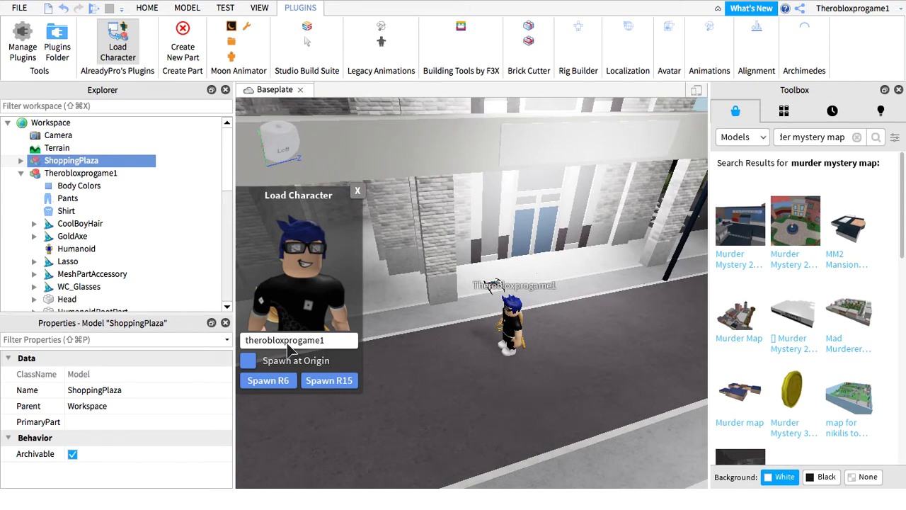
- Try "nicklis" as the username for the next character to load, and clear the entry again
click(320, 340)
drag(320, 340, 235, 327)
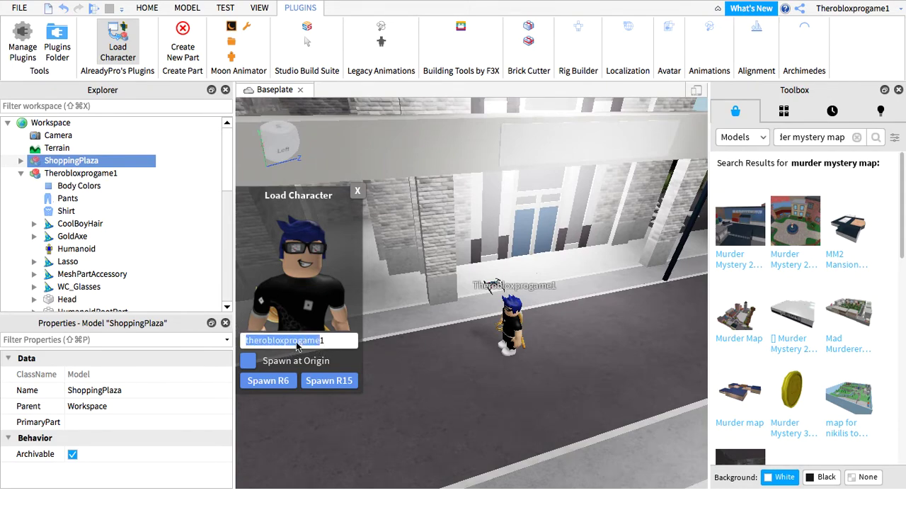
key(BackSpace)
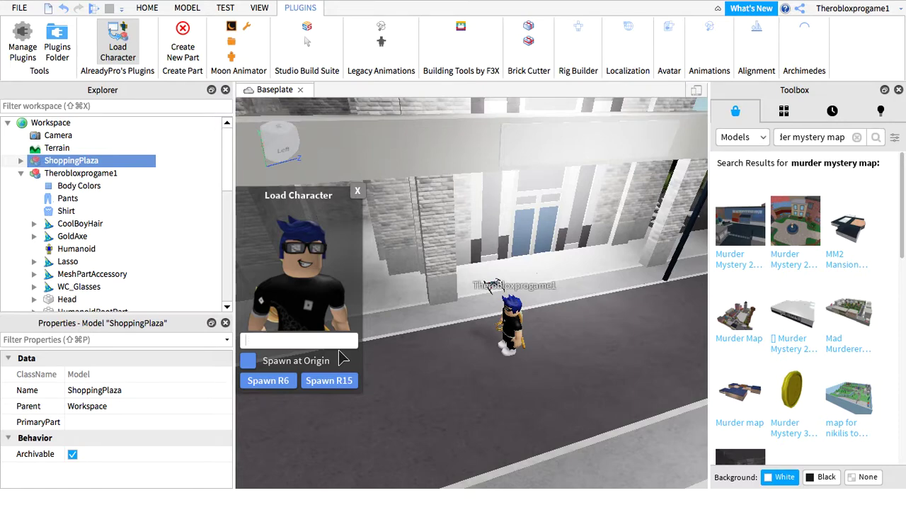
text(nicklis)
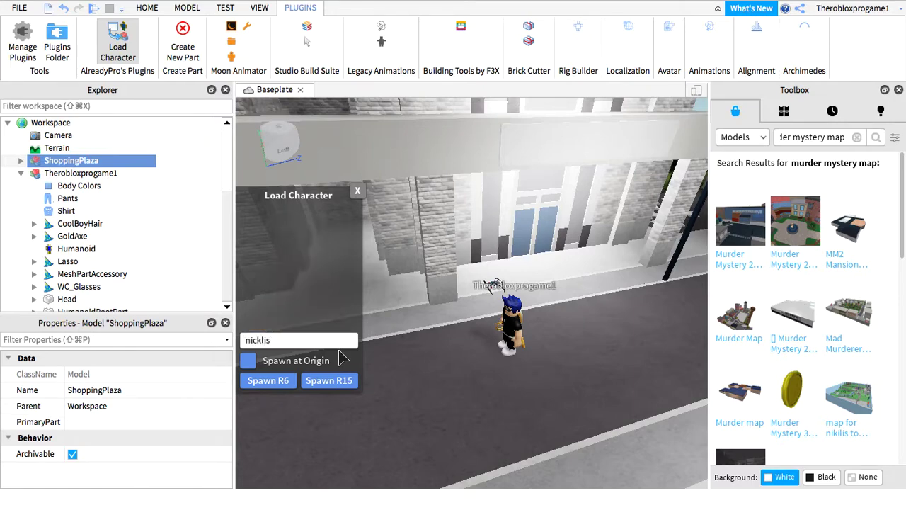
key(Left)
key(Left)
key(Left)
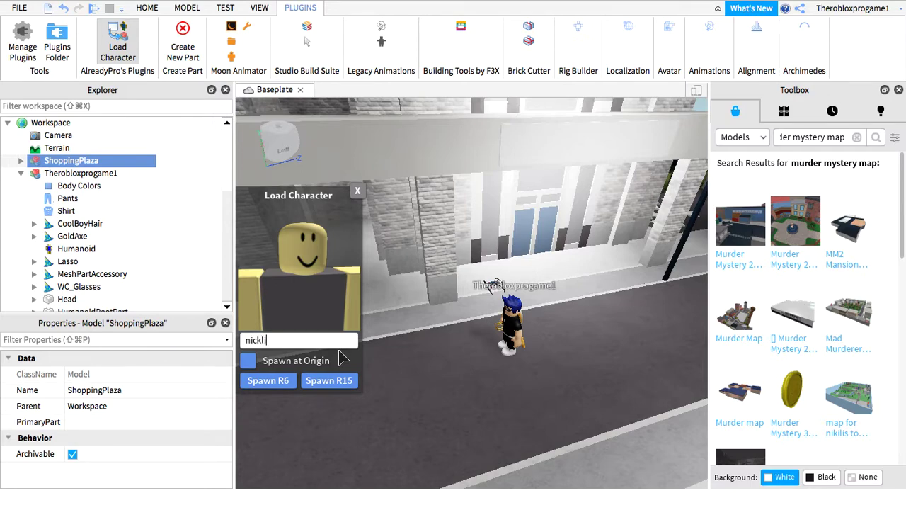
key(BackSpace)
key(BackSpace)
key(BackSpace)
key(BackSpace)
key(BackSpace)
key(BackSpace)
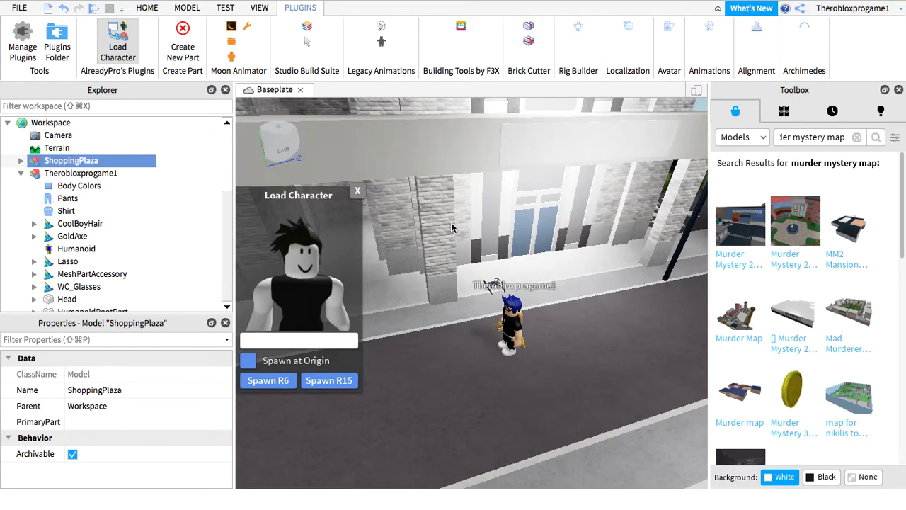
- Switch to the web browser and open roblox.com in a new tab
key(super+space)
text(goo)
key(Return)
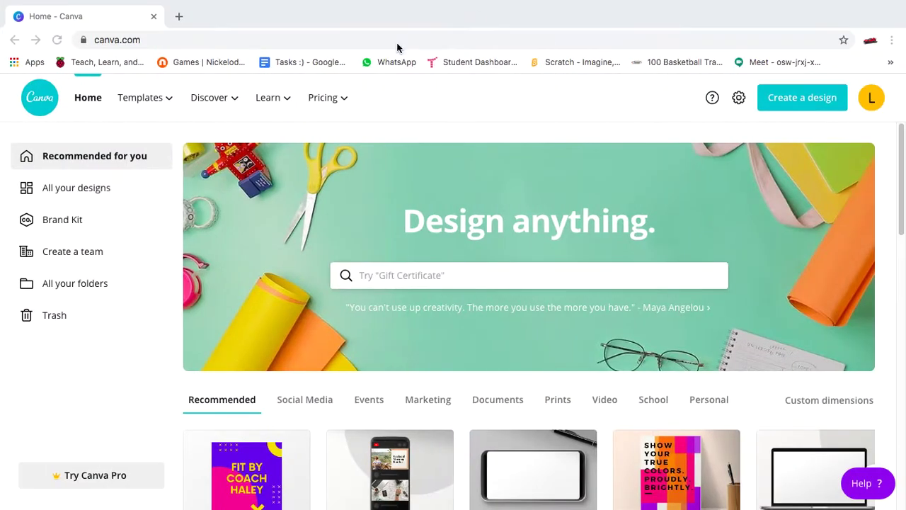
click(181, 16)
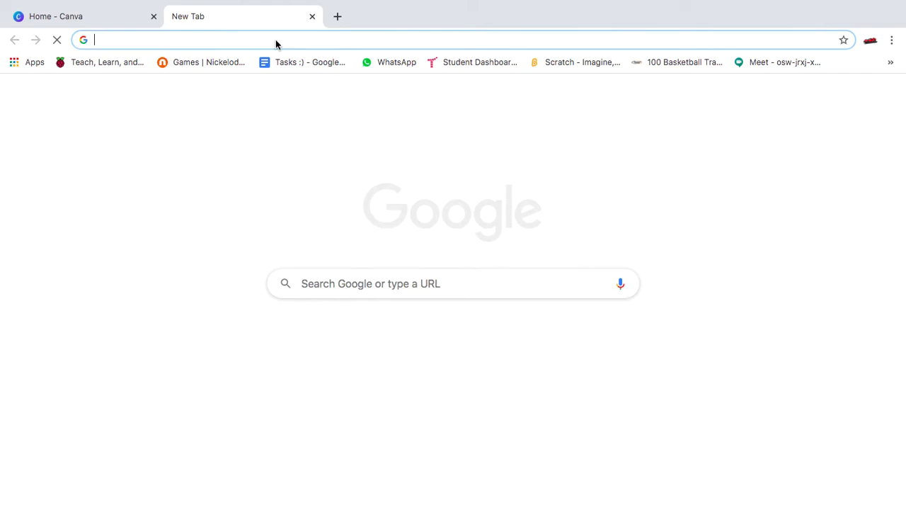
text(r)
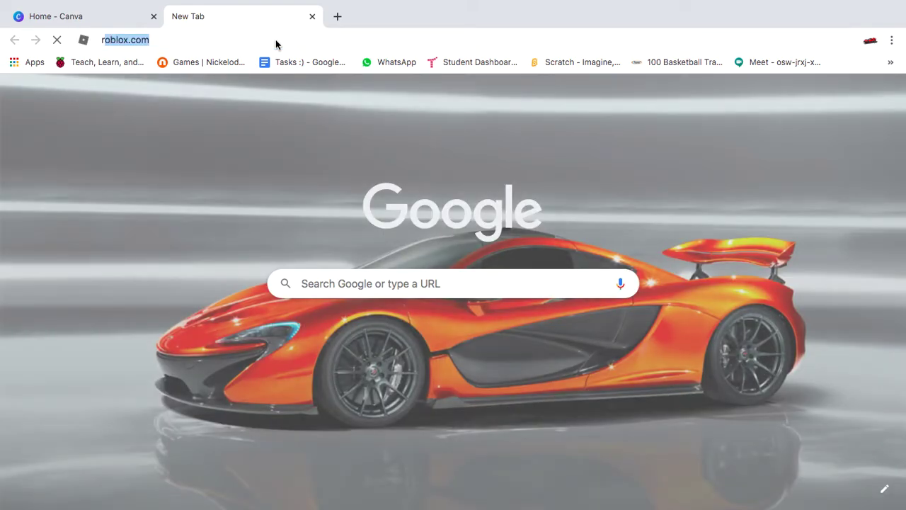
key(Return)
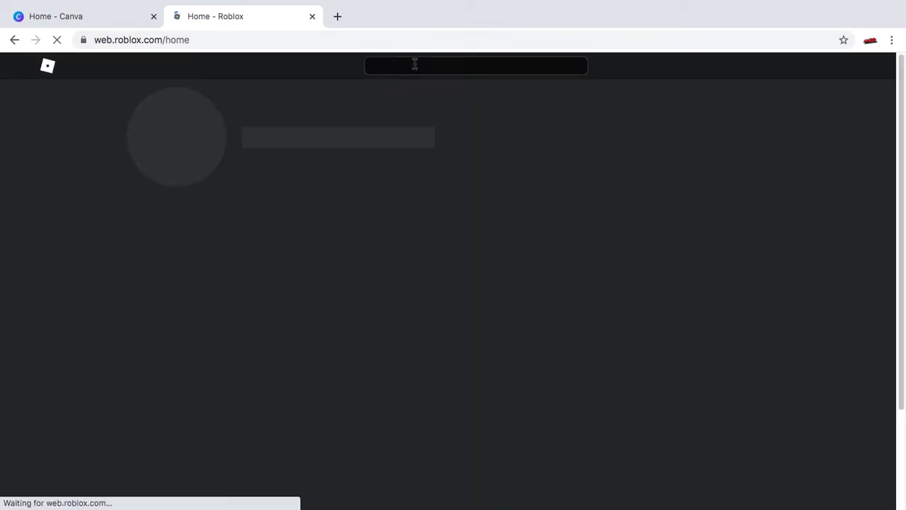
- Enter "murderm" in the Roblox site search and switch back to Roblox Studio
click(415, 65)
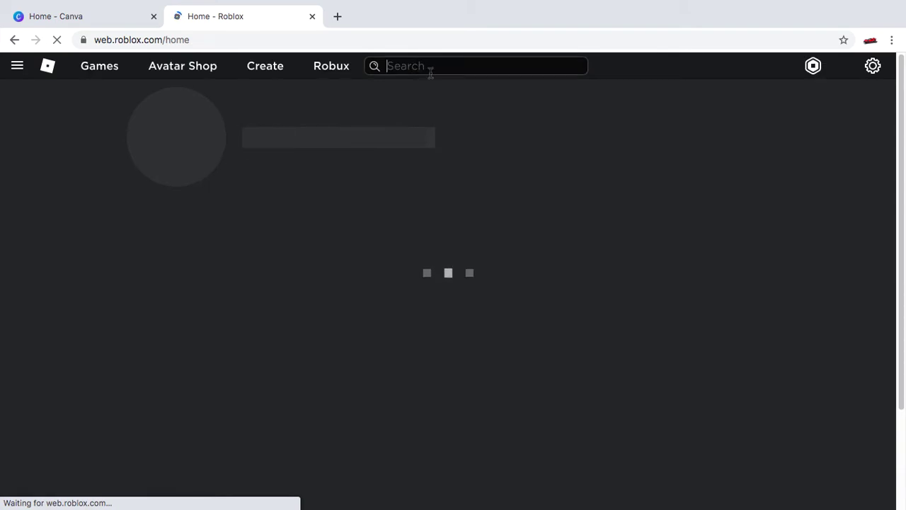
text(mu)
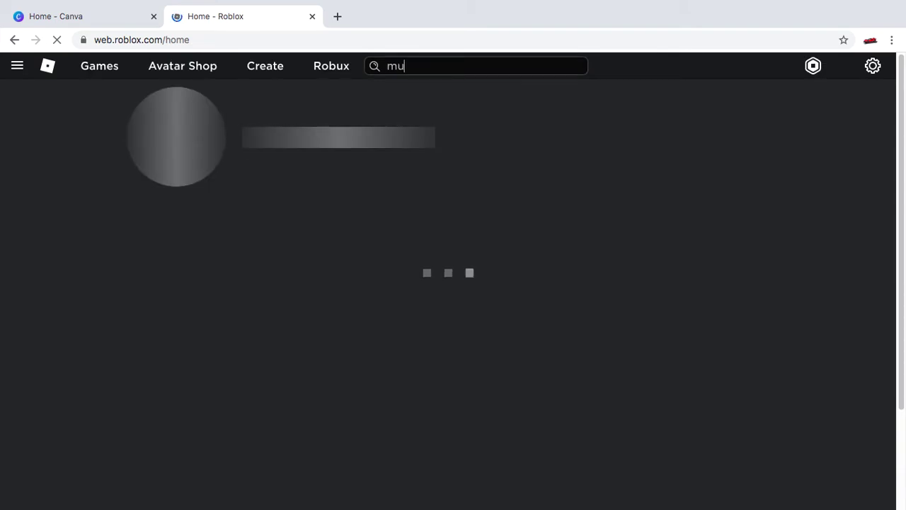
text(rderm)
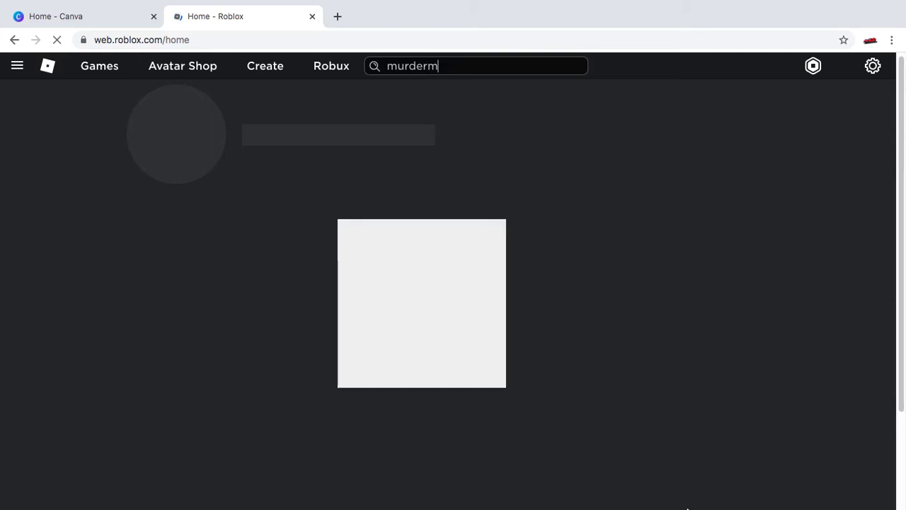
mouse_move(701, 507)
click(738, 488)
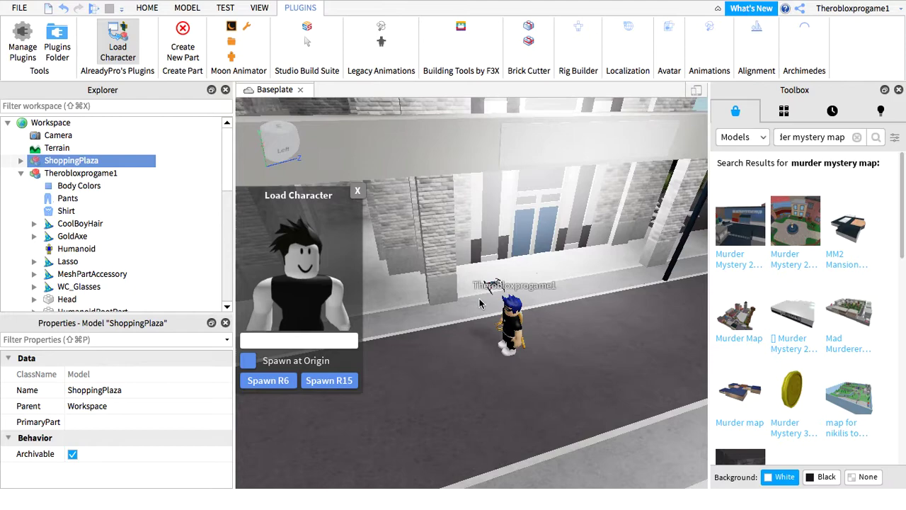
- Load another avatar by entering the second player's username, and spawn it as an R6 character on the road
right_drag(479, 298, 411, 343)
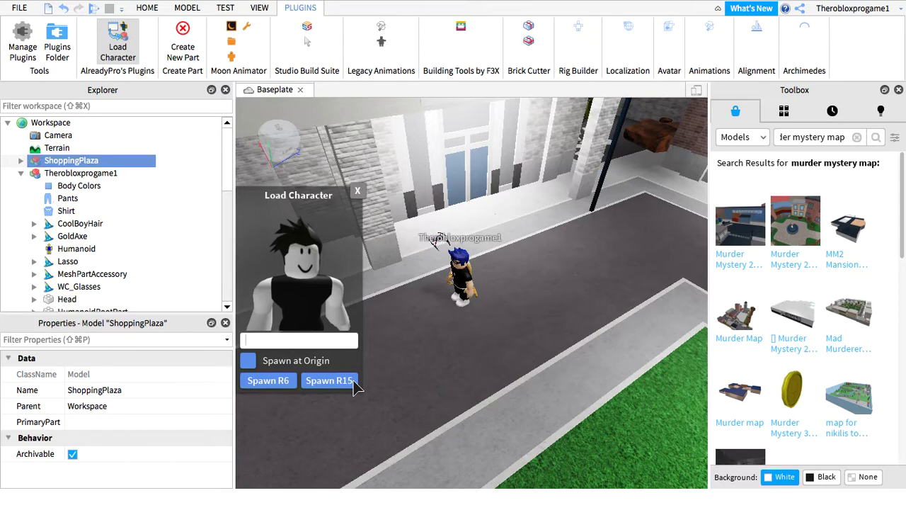
text(nerpos61)
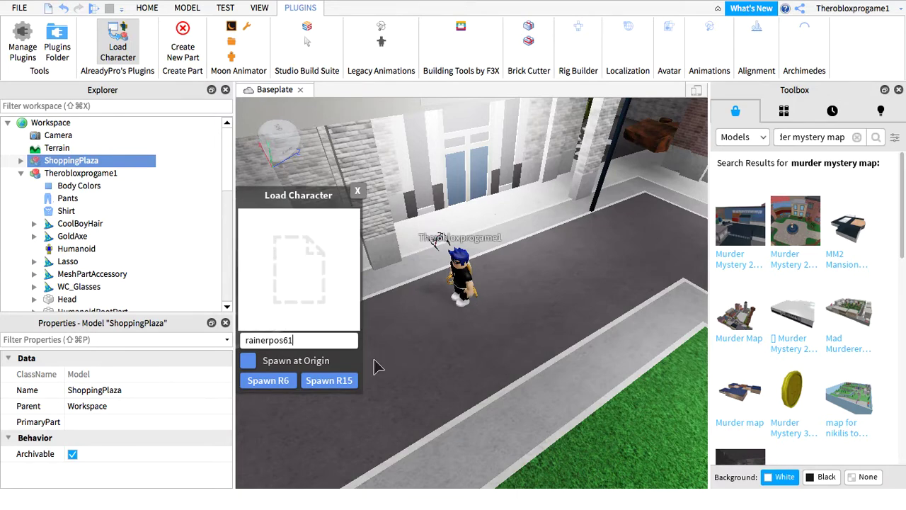
right_drag(512, 302, 509, 305)
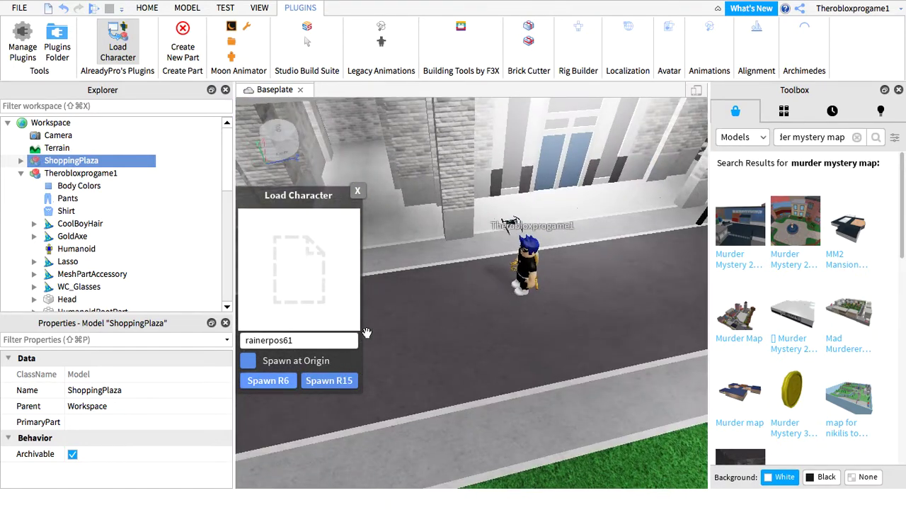
right_drag(463, 280, 316, 179)
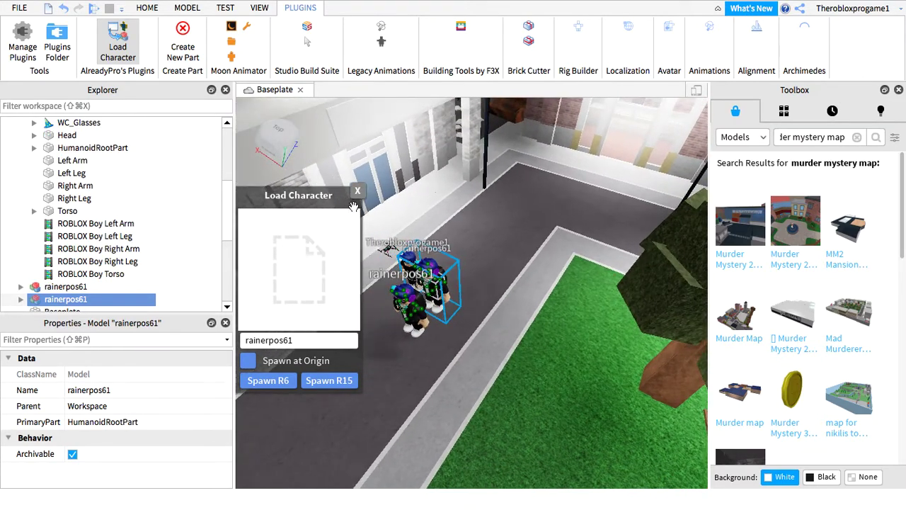
- Delete the duplicate copy of the second character and close the Load Character window
key(Delete)
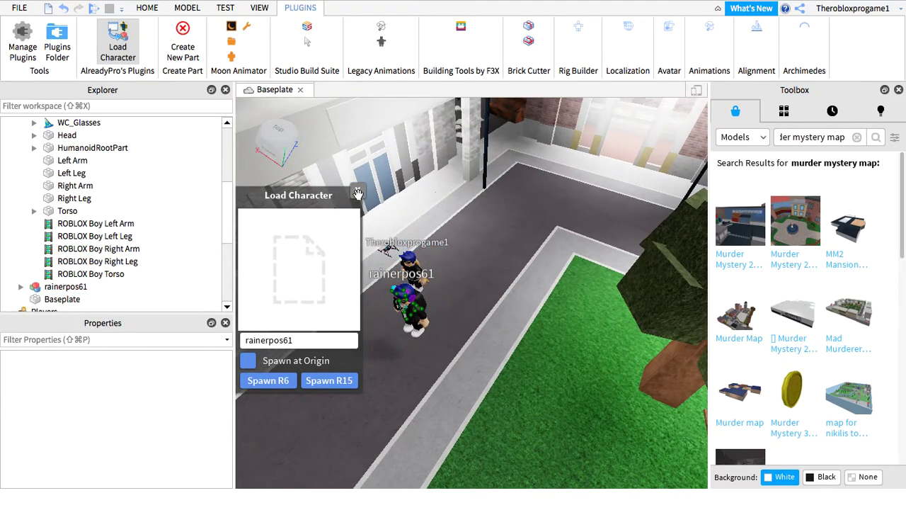
click(357, 190)
right_drag(452, 243, 453, 245)
scroll(452, 242, up, 3)
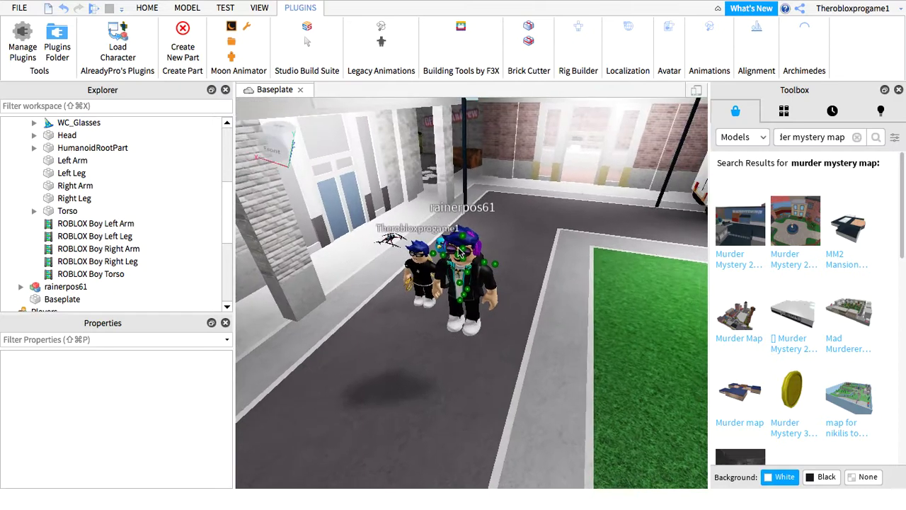
- Undo the accidental move of the ShoppingPlaza map
click(456, 268)
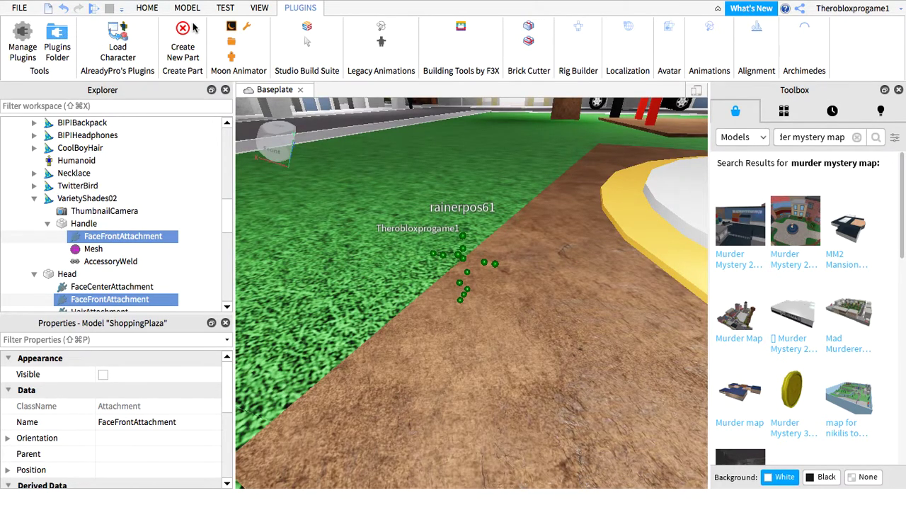
click(147, 7)
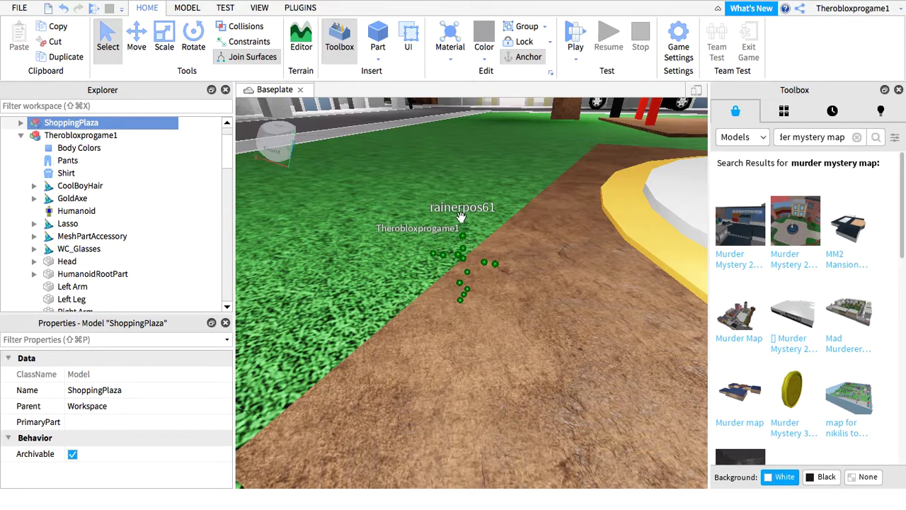
key(super+z)
right_drag(458, 211, 464, 222)
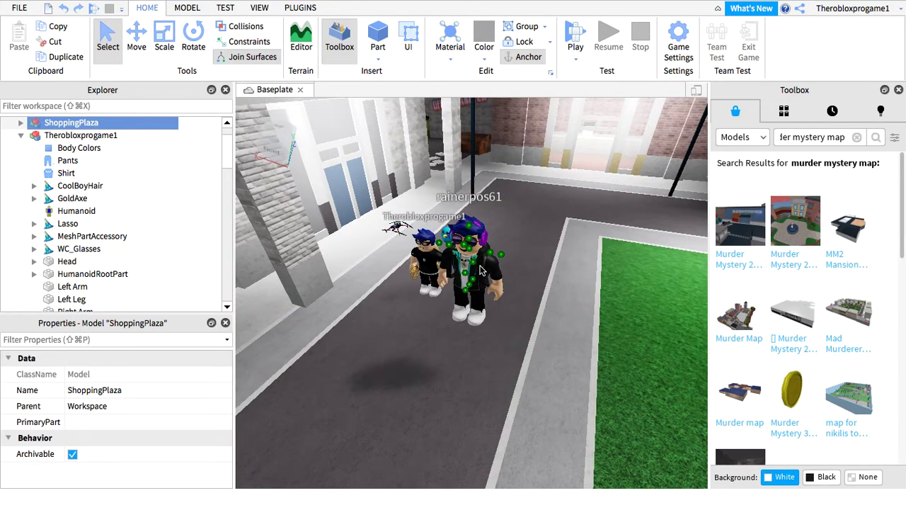
- Select the second character's whole model and move it along the road, in front of the first avatar
click(482, 262)
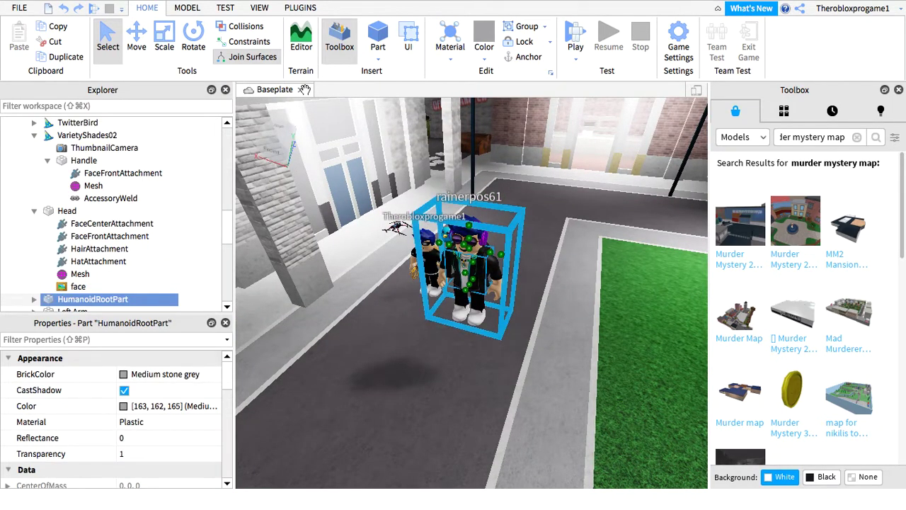
click(460, 237)
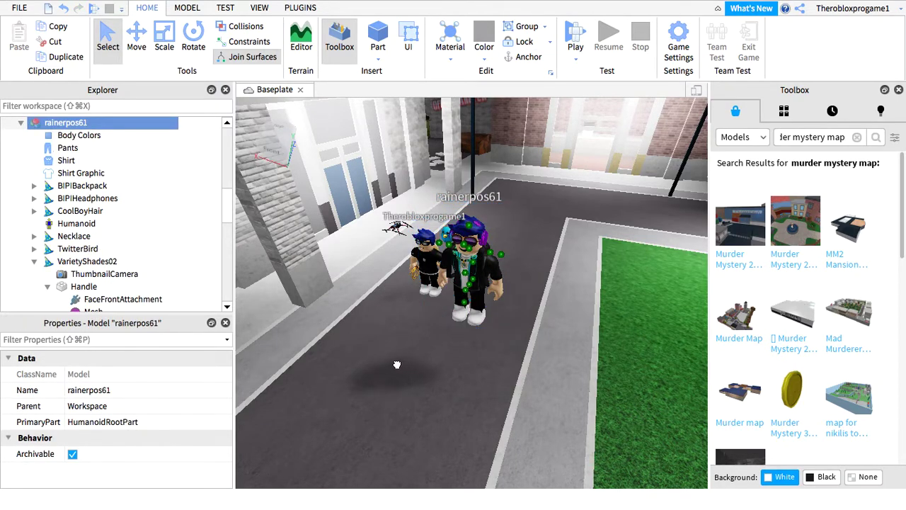
drag(455, 301, 121, 156)
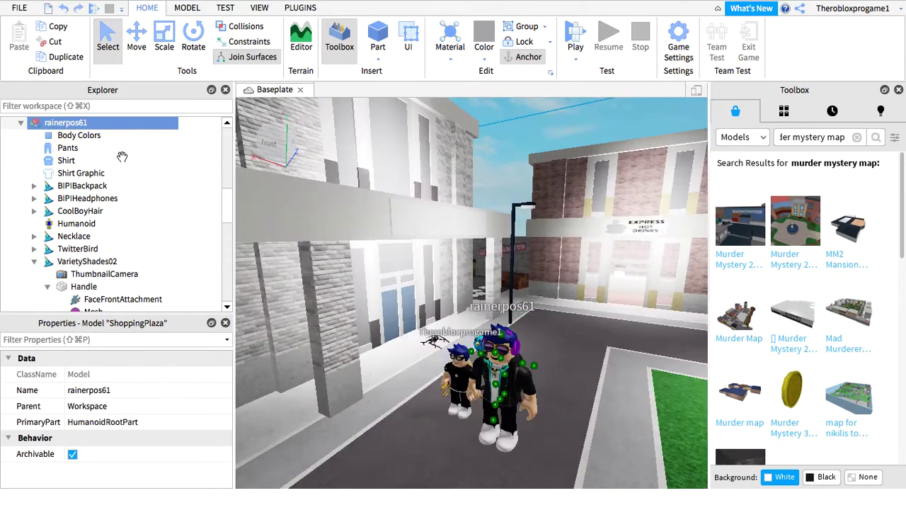
right_drag(425, 276, 817, 429)
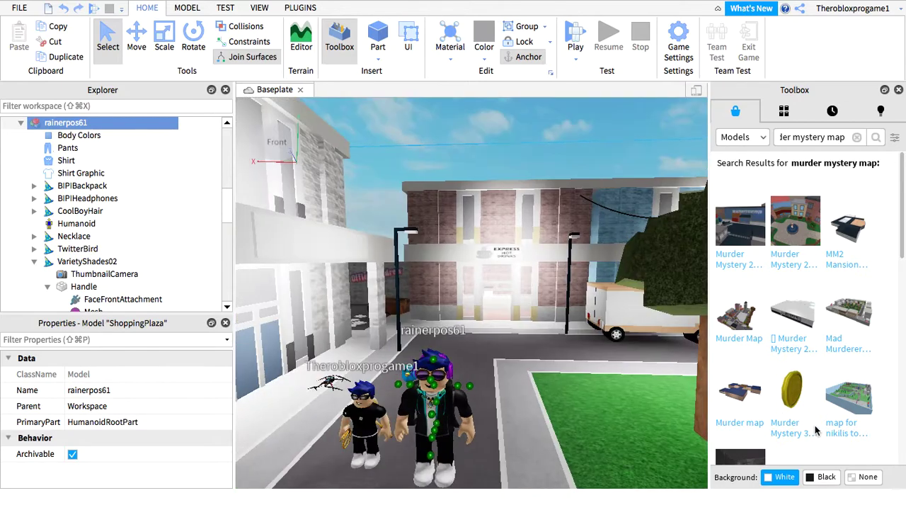
click(462, 419)
scroll(460, 416, down, 1)
drag(459, 407, 397, 468)
scroll(398, 458, down, 3)
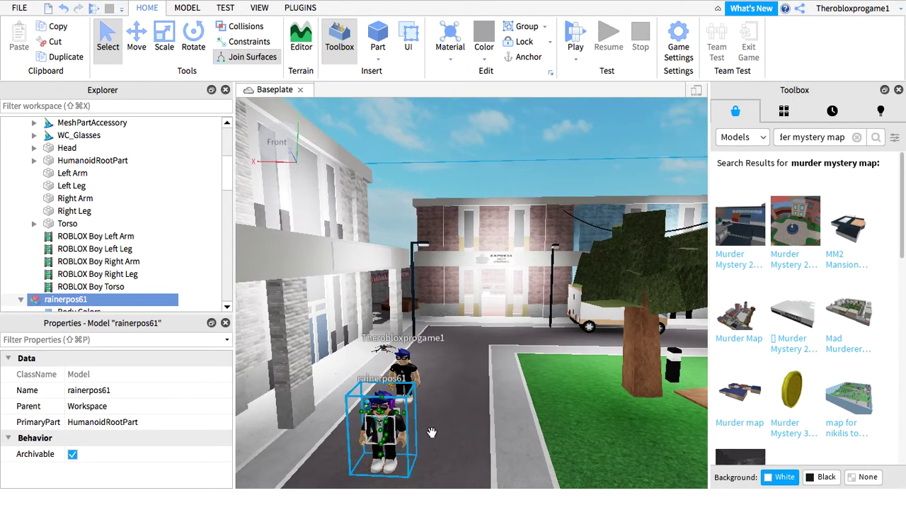
- Rotate the second character about its vertical axis so it faces the first avatar, and deselect it
key(w)
right_drag(461, 428, 390, 373)
key(w)
key(s)
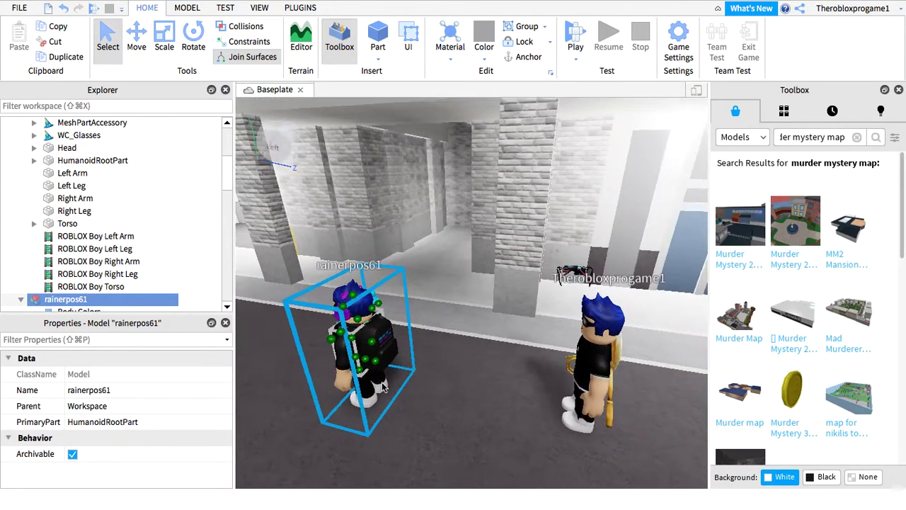
click(196, 44)
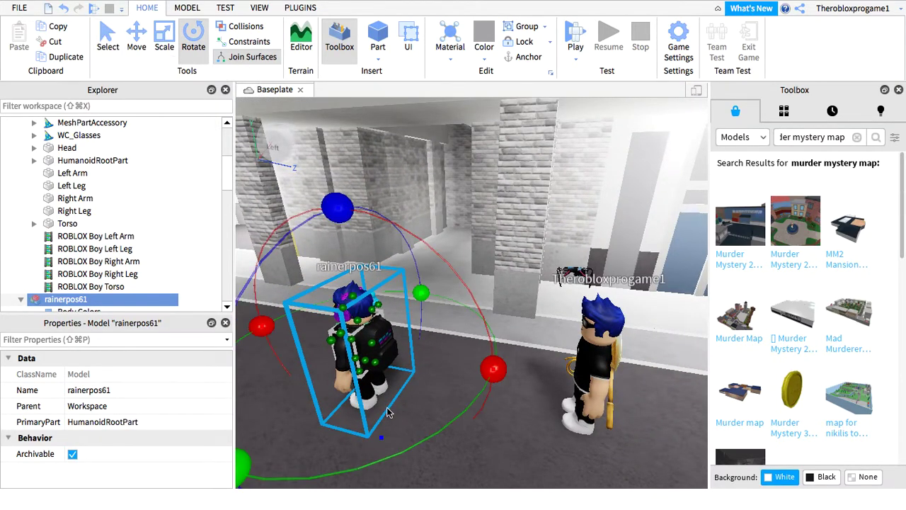
drag(249, 461, 429, 360)
click(519, 425)
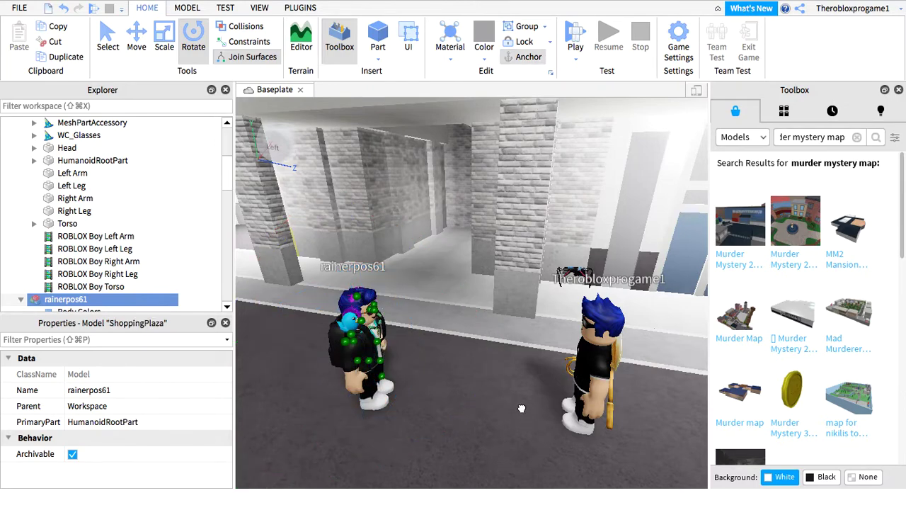
- Filter the workspace object list by "attach" to find the second character's attachments
key(s)
key(d)
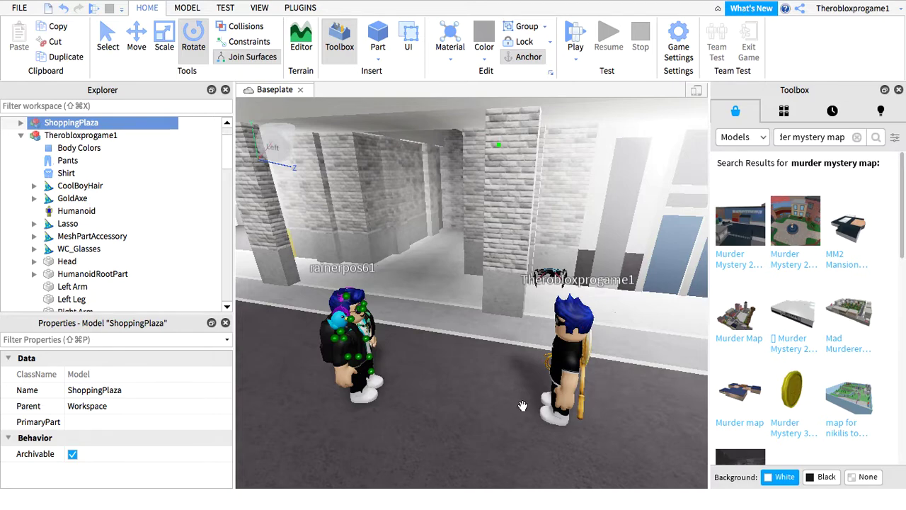
right_drag(522, 394, 303, 302)
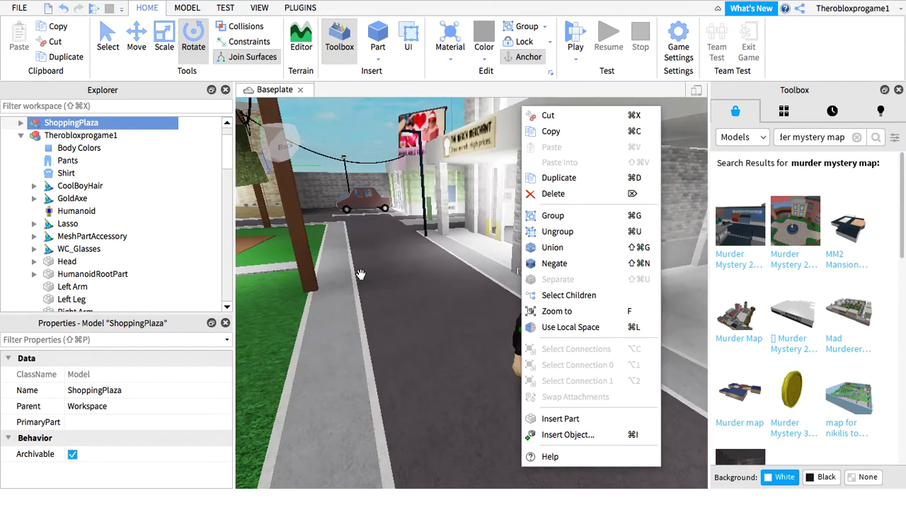
key(Escape)
click(115, 107)
text(attch)
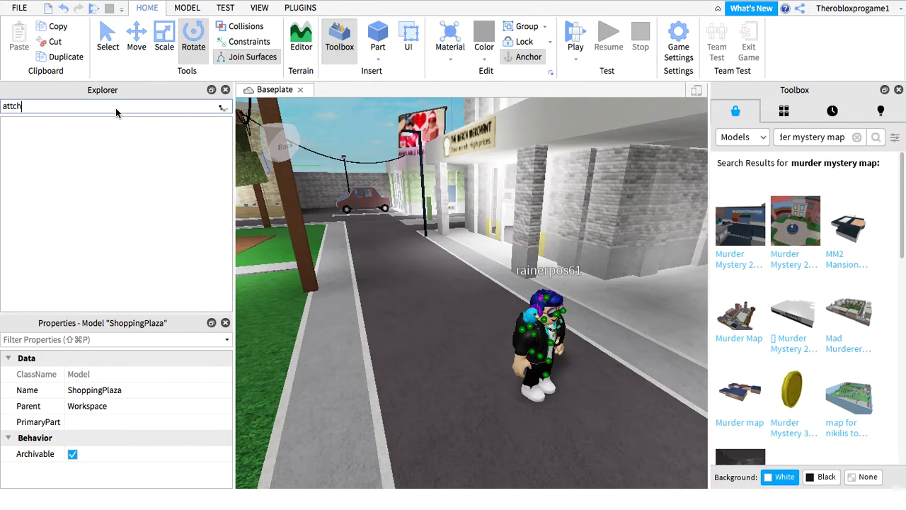
click(14, 106)
text(a)
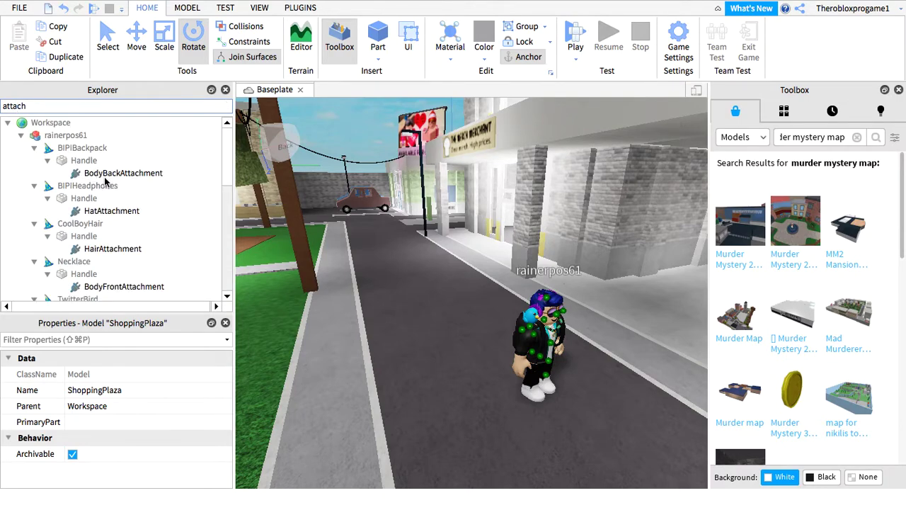
- Delete the BodyBackAttachment, HatAttachment and HairAttachment from the second character's BIPIBackpack, BIPIHeadphones and CoolBoyHair handles
click(106, 174)
click(104, 174)
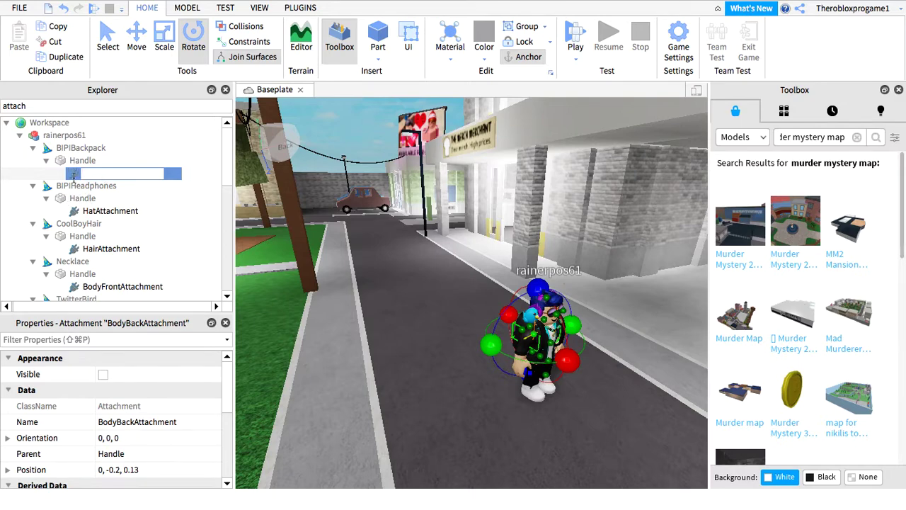
click(74, 175)
key(Delete)
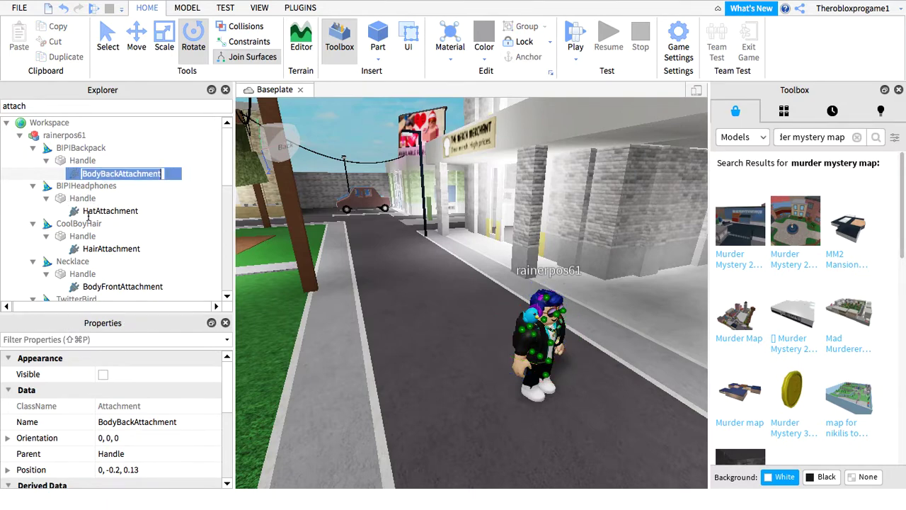
click(76, 198)
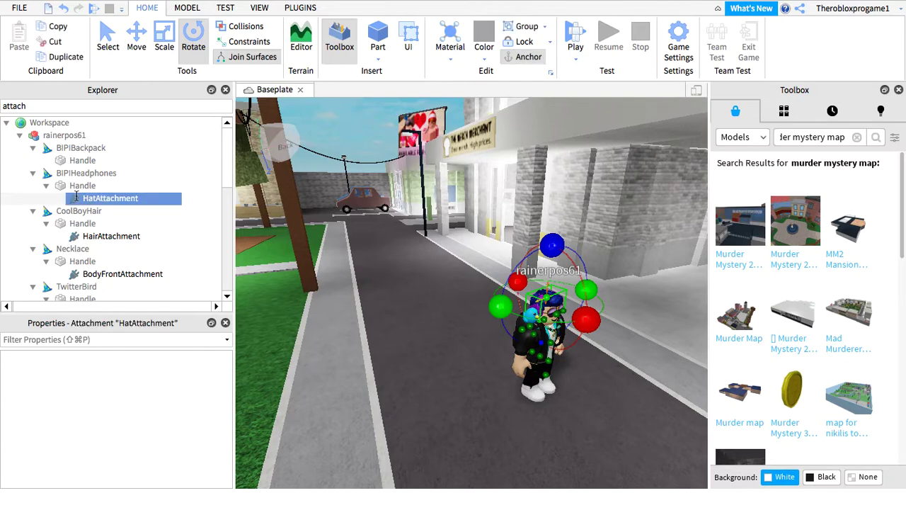
key(Delete)
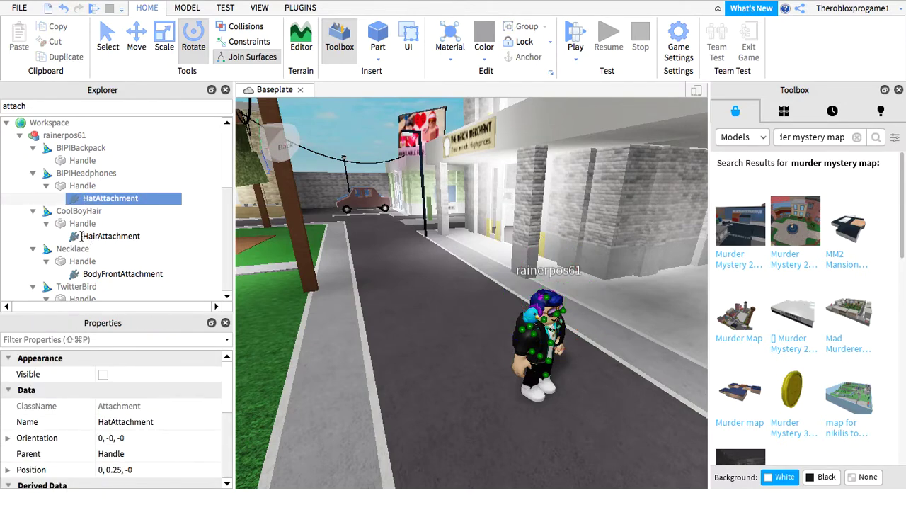
click(78, 224)
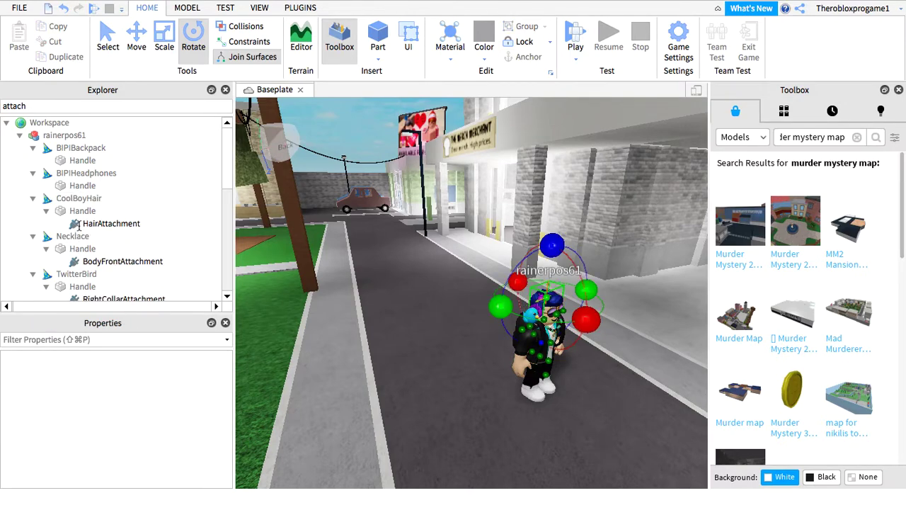
key(Delete)
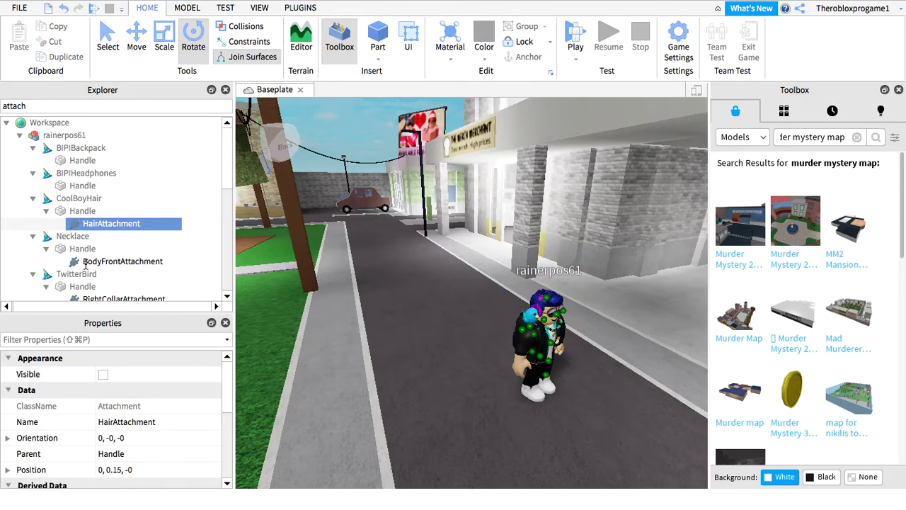
- Delete the BodyFrontAttachment, RightCollarAttachment and FaceFrontAttachment from the handles of the Necklace, TwitterBird and VarietyShades02 accessories
click(76, 261)
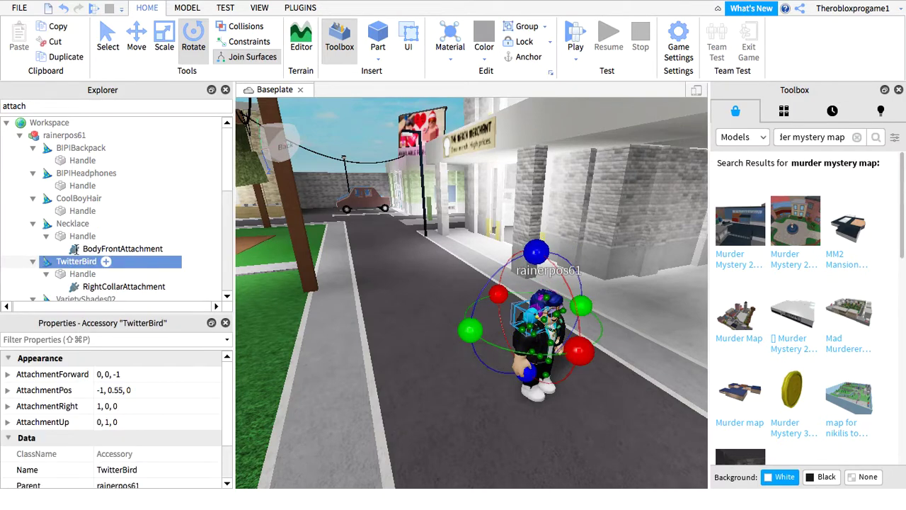
click(76, 249)
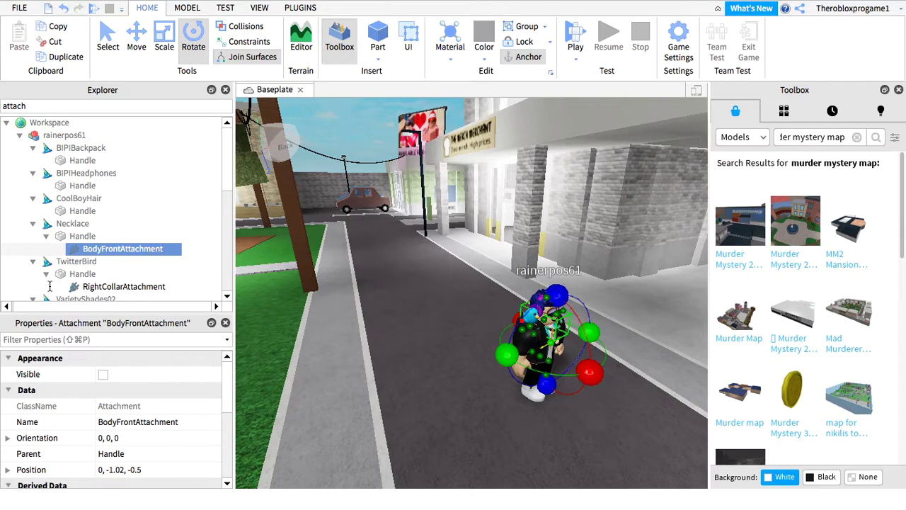
key(Delete)
click(100, 286)
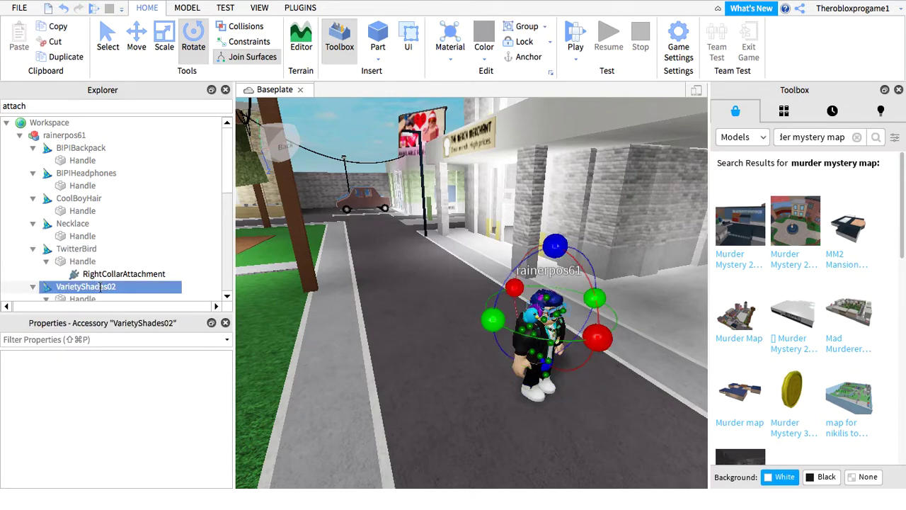
click(100, 275)
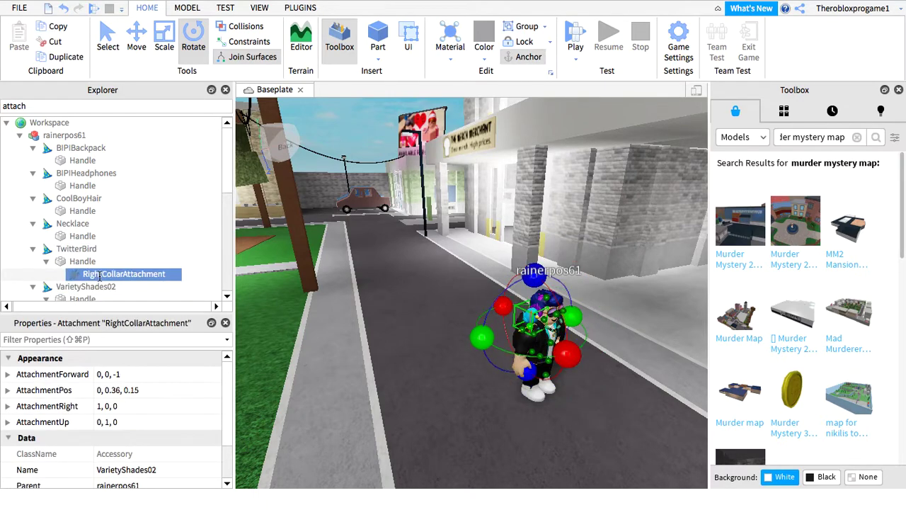
scroll(121, 272, down, 1)
scroll(122, 273, down, 3)
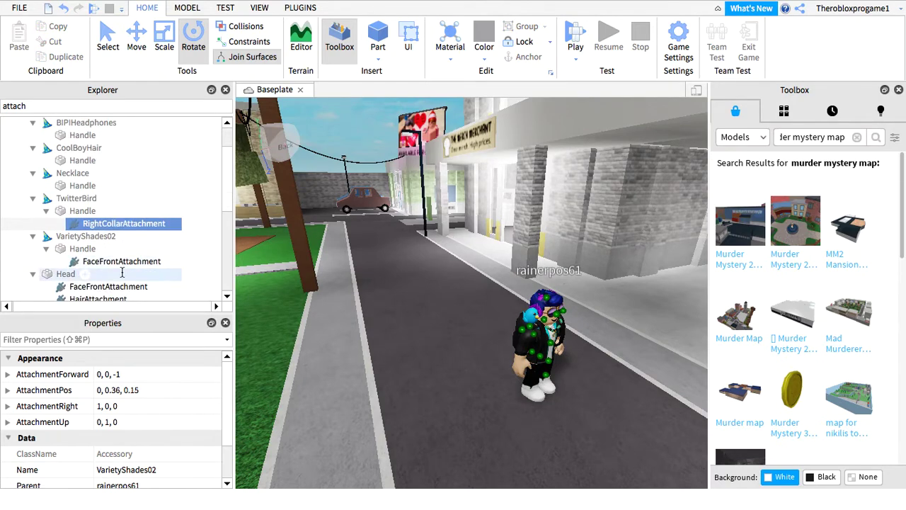
key(Delete)
scroll(122, 272, down, 1)
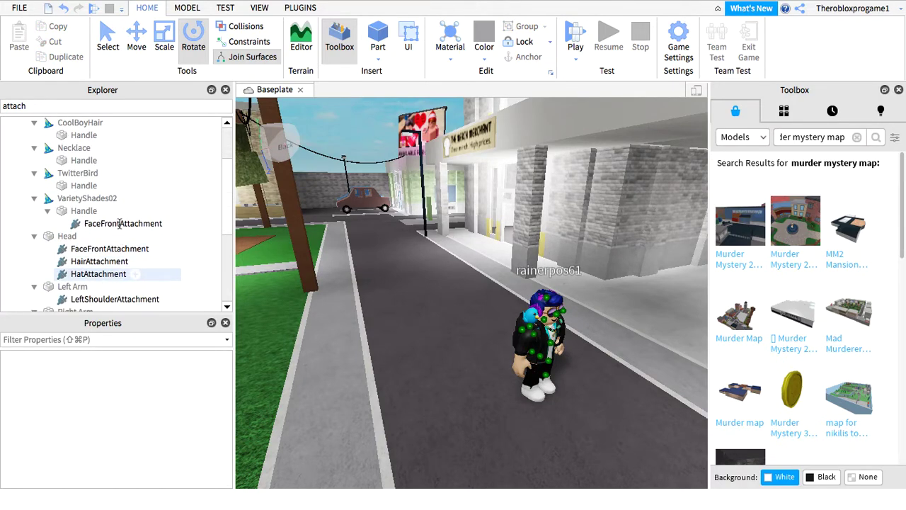
click(120, 223)
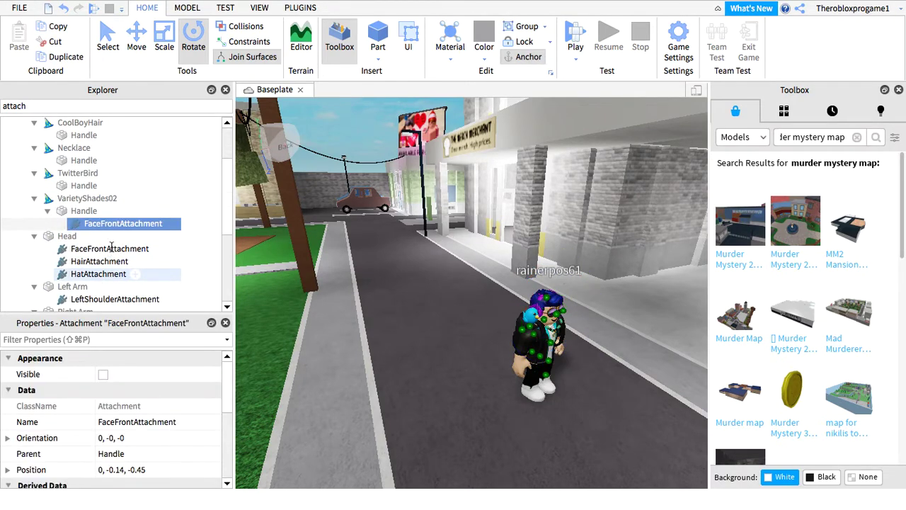
key(Delete)
click(111, 249)
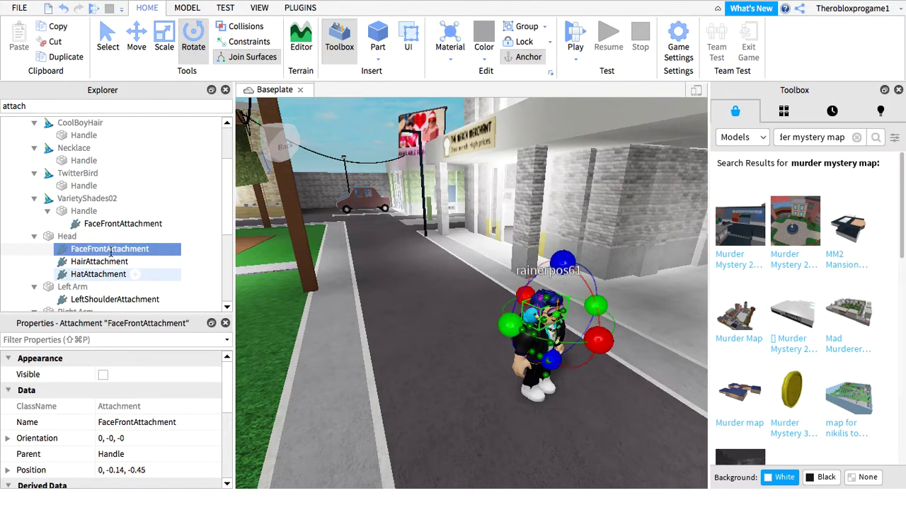
key(shift+Down)
key(shift+Down)
key(shift+Down)
key(shift+Down)
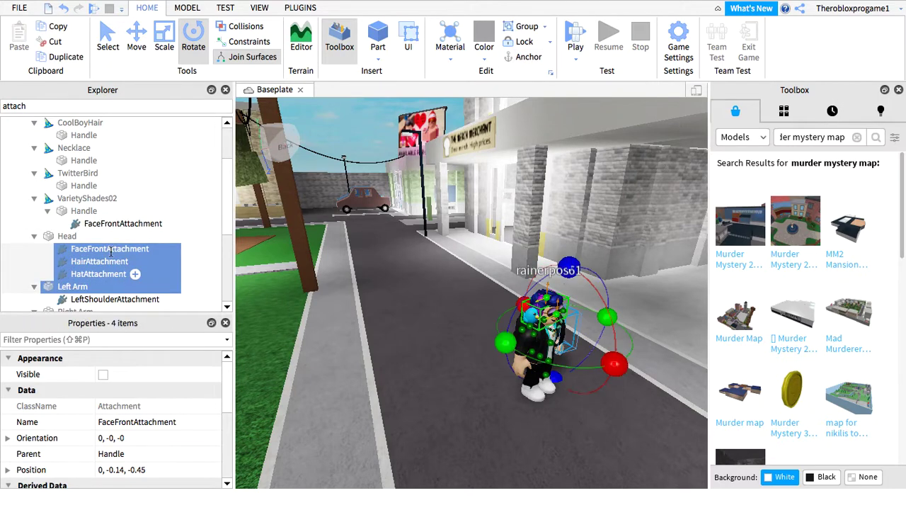
scroll(110, 252, down, 1)
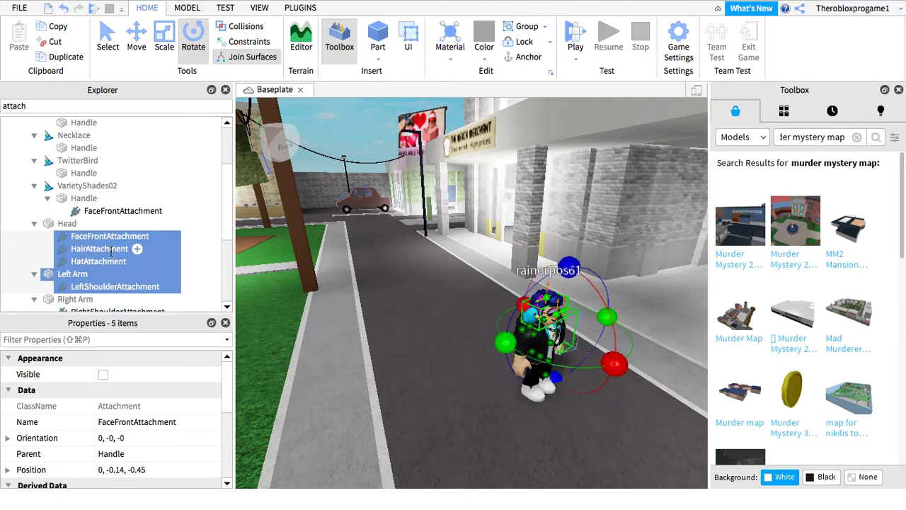
key(shift+Up)
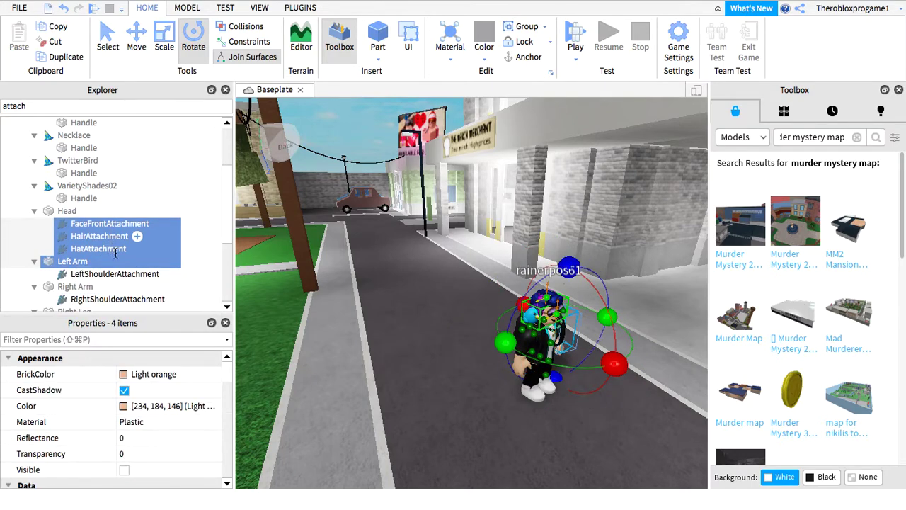
- Delete the FaceFrontAttachment from the second character's Head
click(85, 225)
click(82, 223)
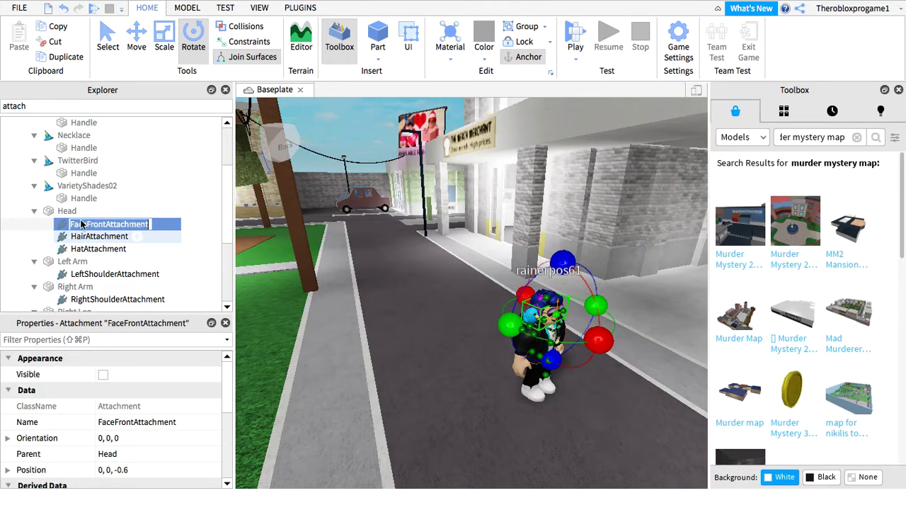
scroll(68, 255, up, 2)
scroll(69, 255, down, 3)
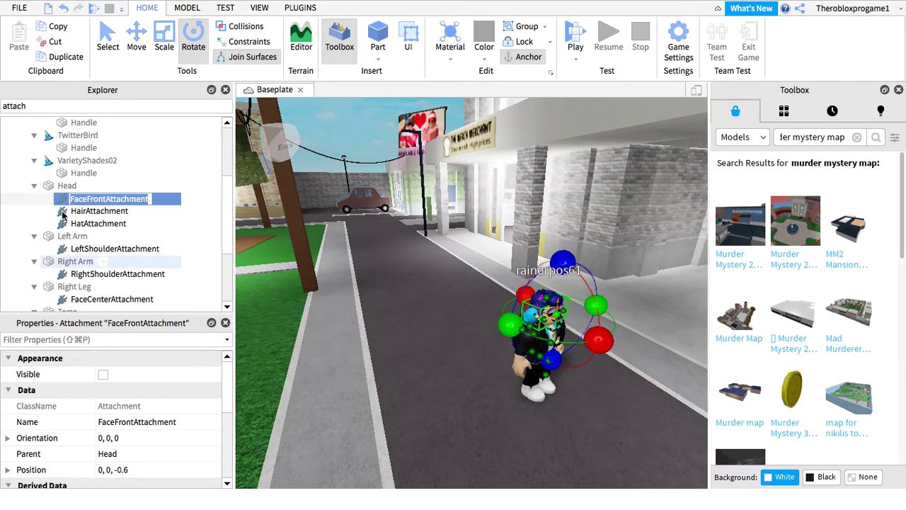
key(BackSpace)
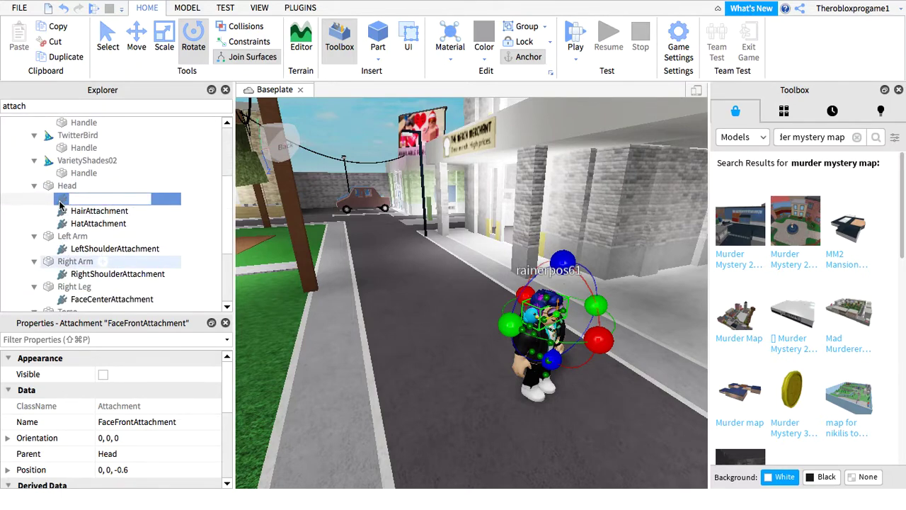
key(Escape)
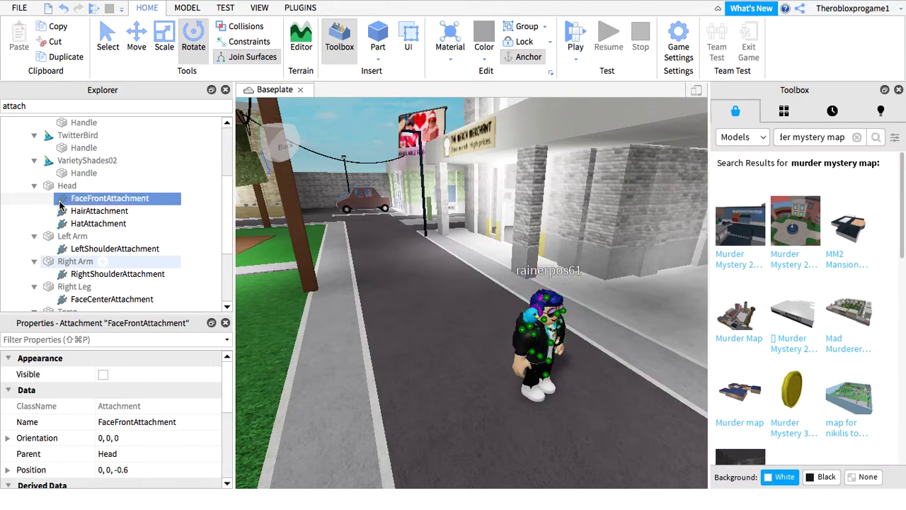
key(Delete)
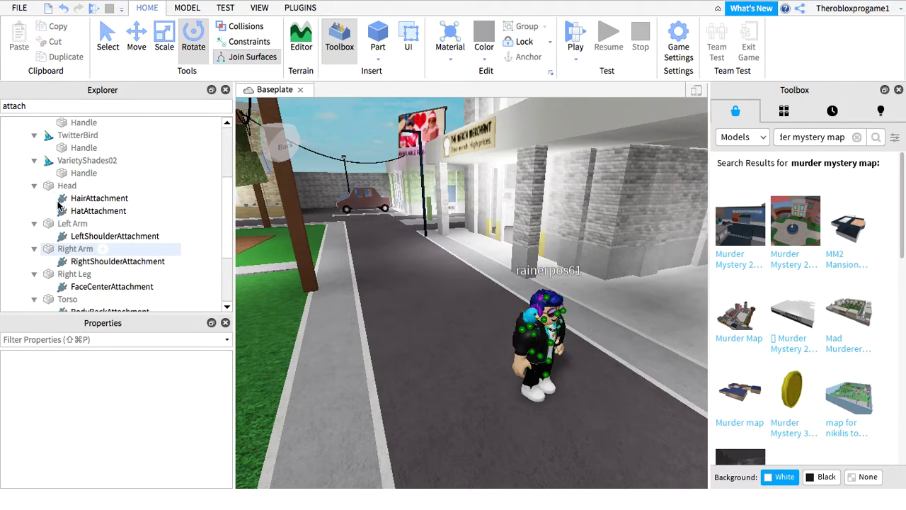
- Delete the HairAttachment and HatAttachment from the second character's Head
click(58, 203)
click(58, 202)
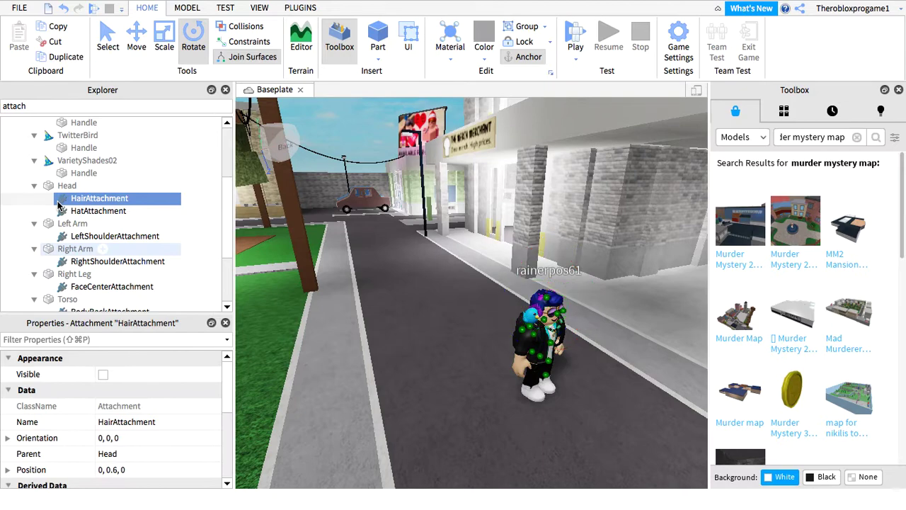
key(Delete)
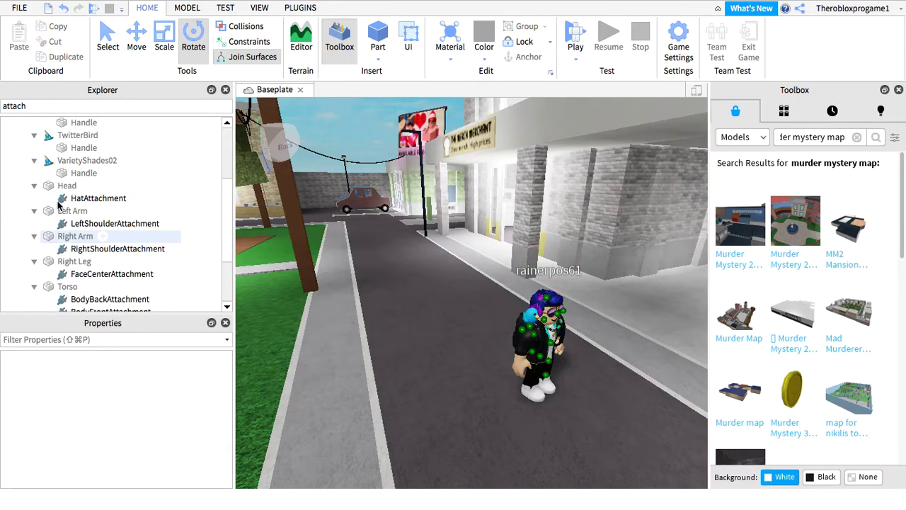
click(58, 202)
click(61, 203)
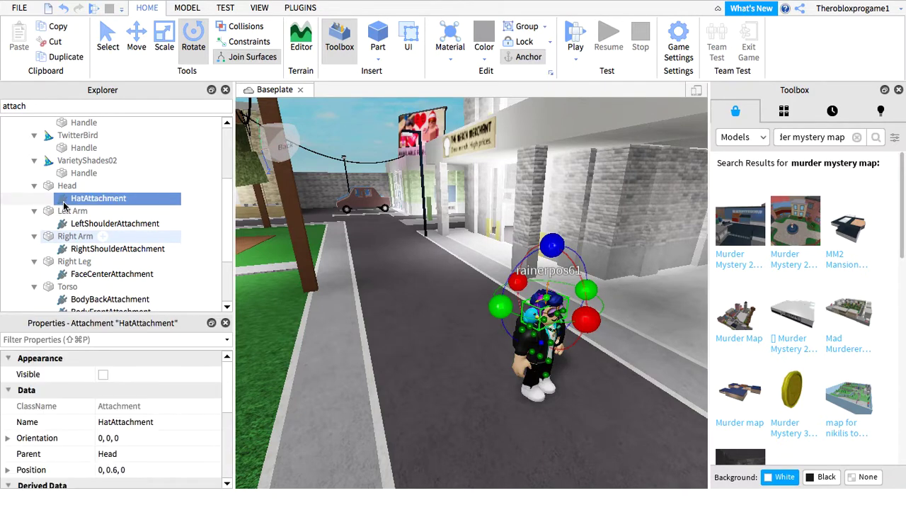
key(Delete)
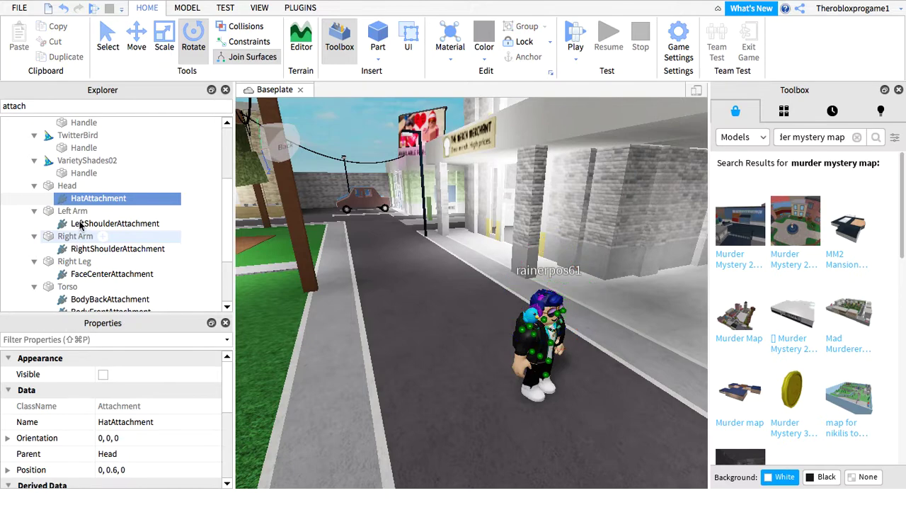
- Delete the LeftShoulderAttachment from the Left Arm and the RightShoulderAttachment from the Right Arm
click(80, 223)
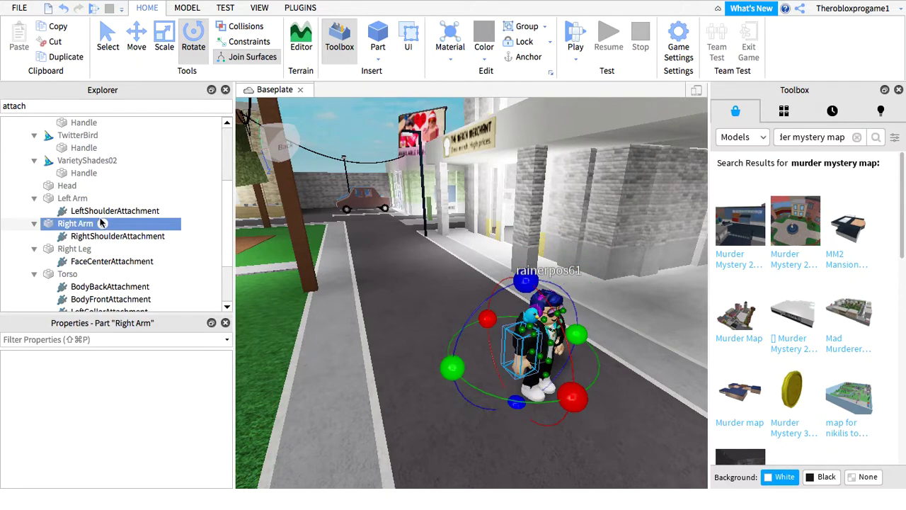
click(80, 212)
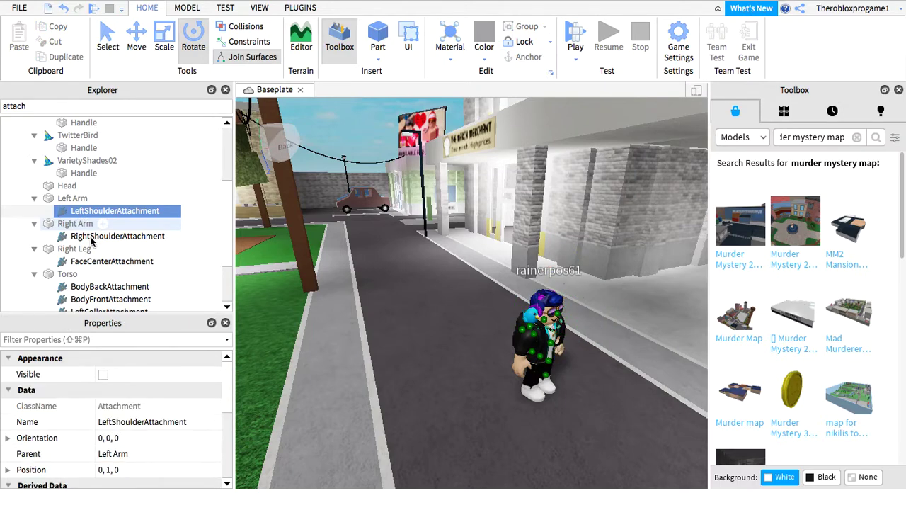
click(91, 238)
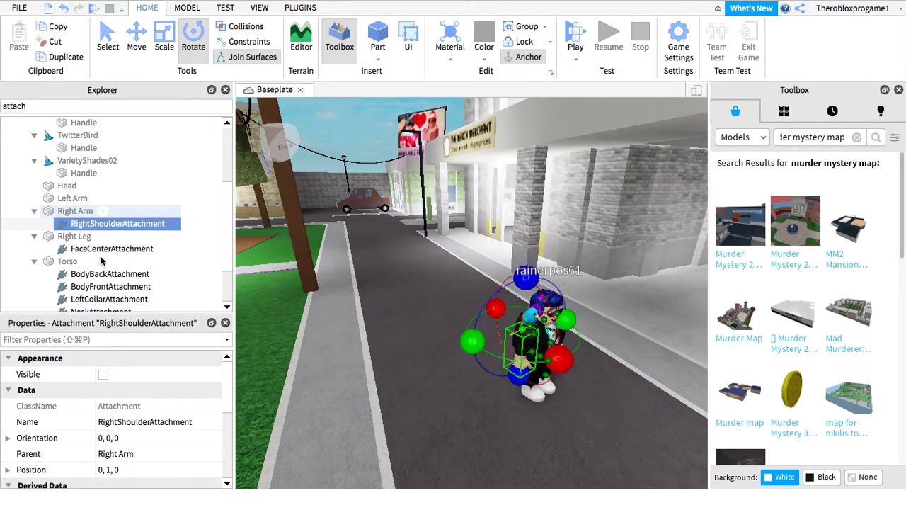
key(Delete)
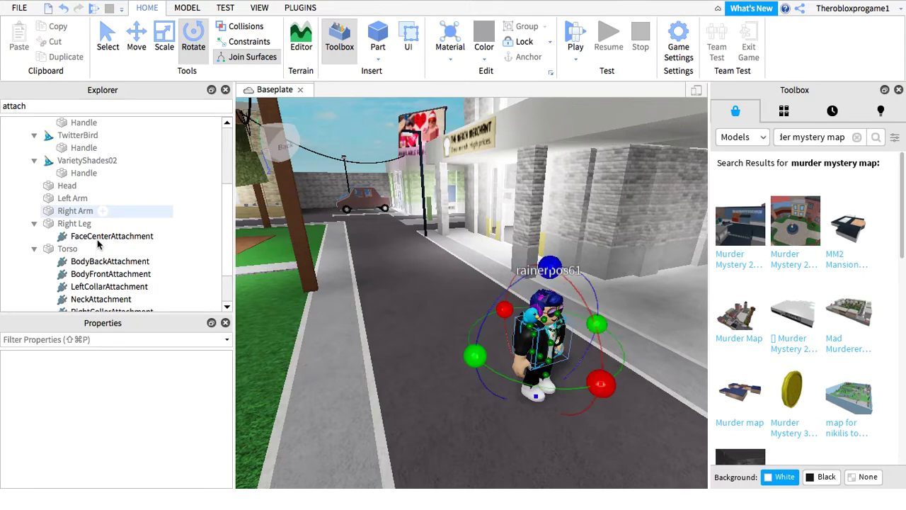
- Delete the FaceCenterAttachment from the second avatar's Right Leg
click(99, 247)
shift+click(99, 237)
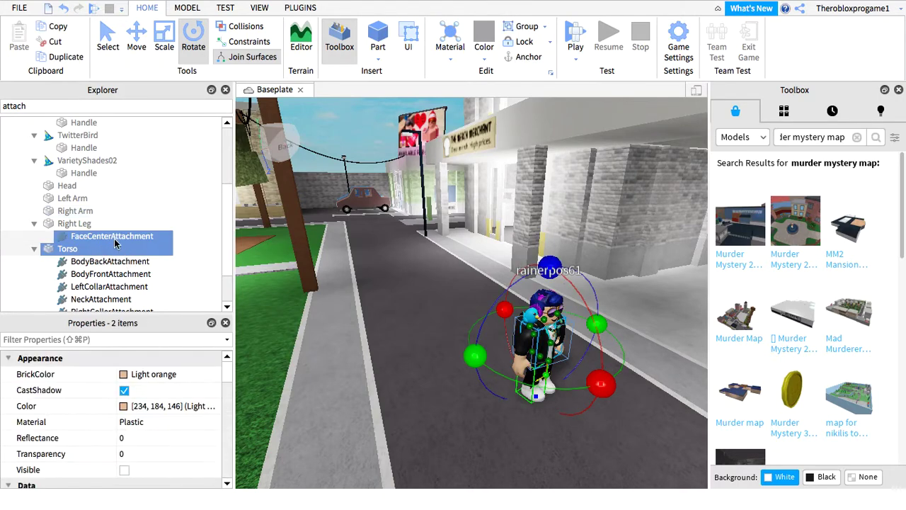
click(116, 240)
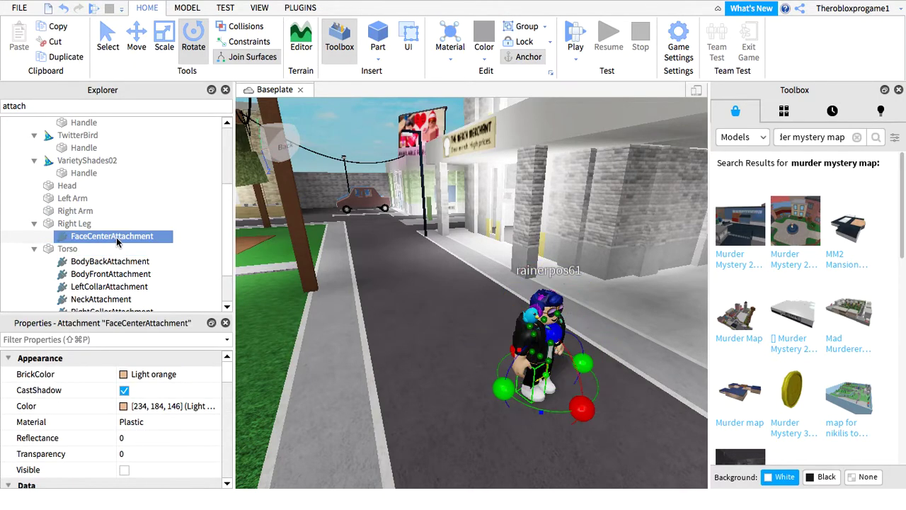
click(119, 240)
key(BackSpace)
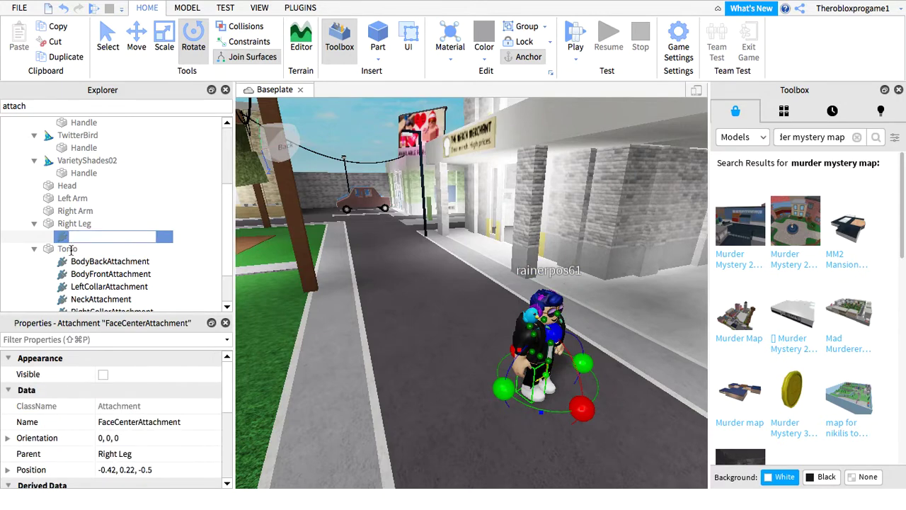
text(=)
key(Escape)
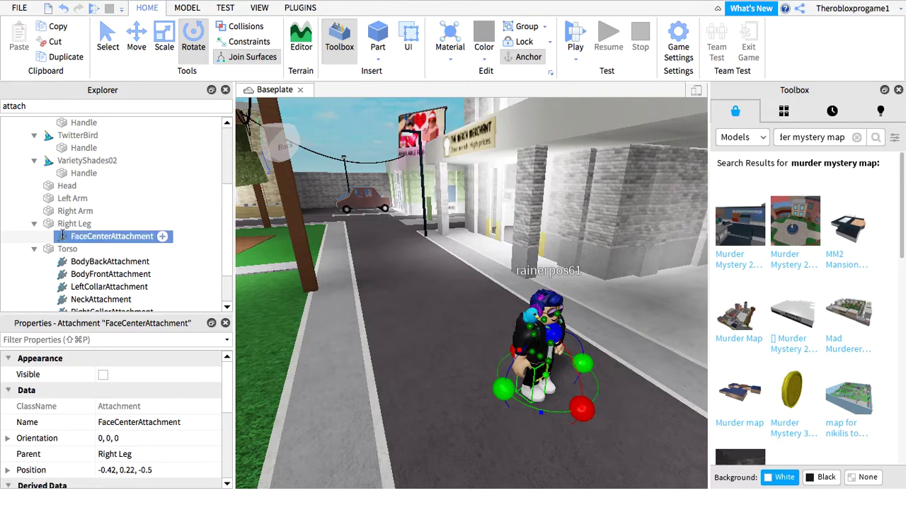
key(Delete)
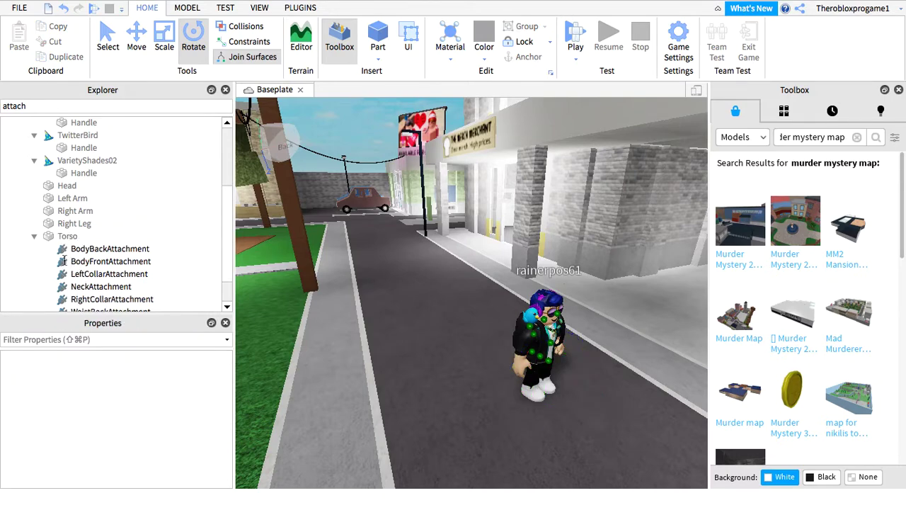
- Delete the BodyBack, BodyFront, LeftCollar, Neck, RightCollar, WaistBack, WaistCenter and WaistFront attachments from the second avatar's Torso
click(63, 259)
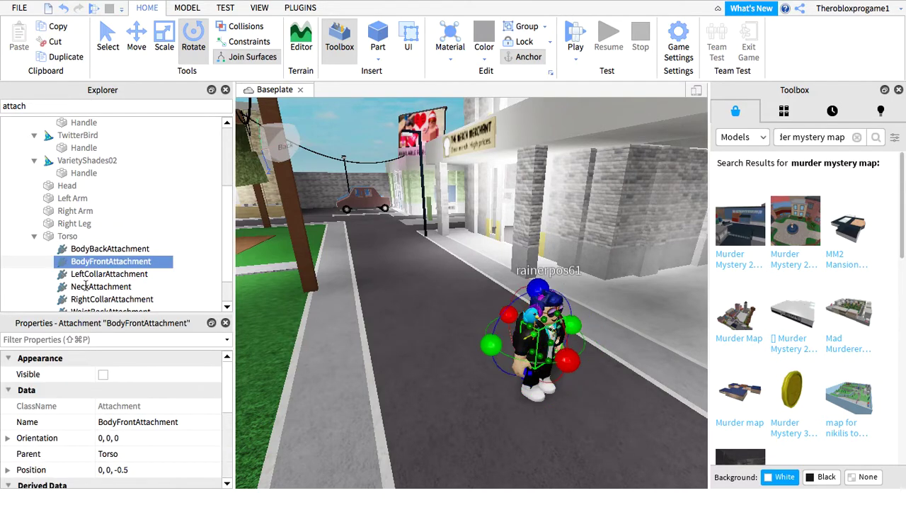
key(Up)
key(shift+Down)
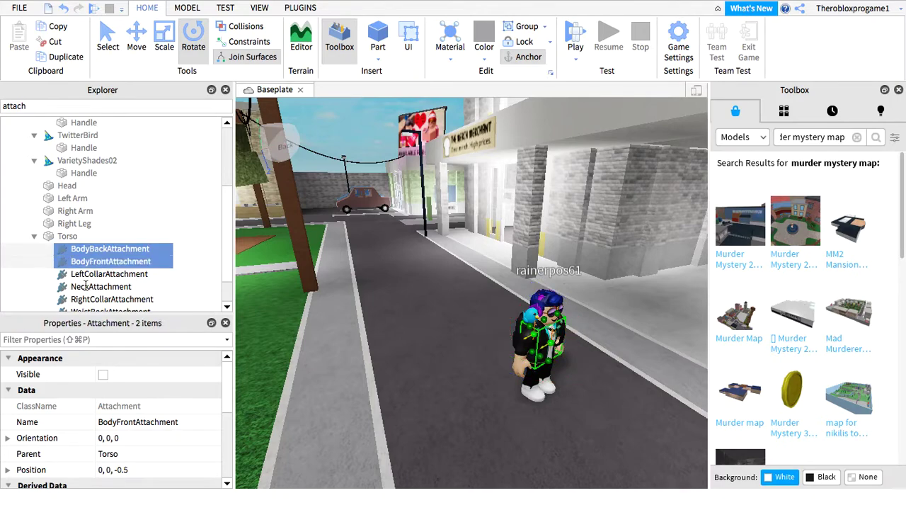
key(shift+Down)
key(shift+Down)
key(shift+Down)
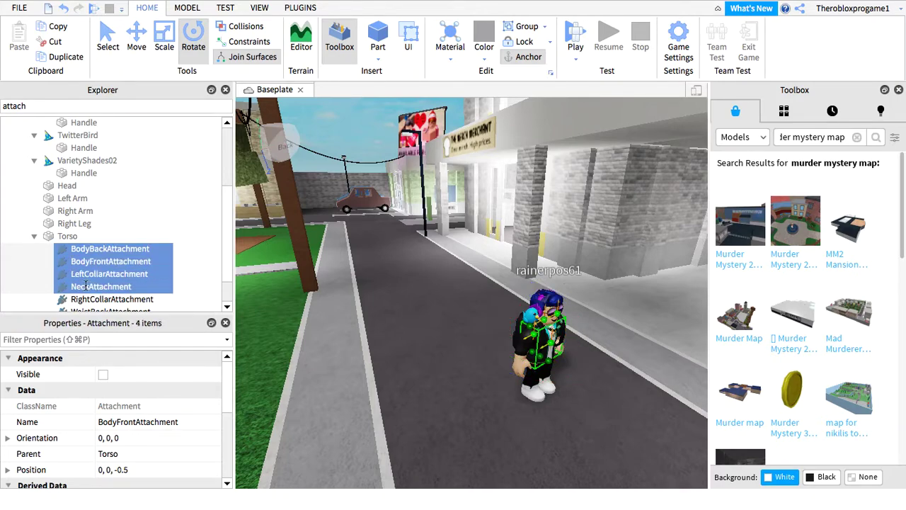
key(shift+Down)
key(shift+Down)
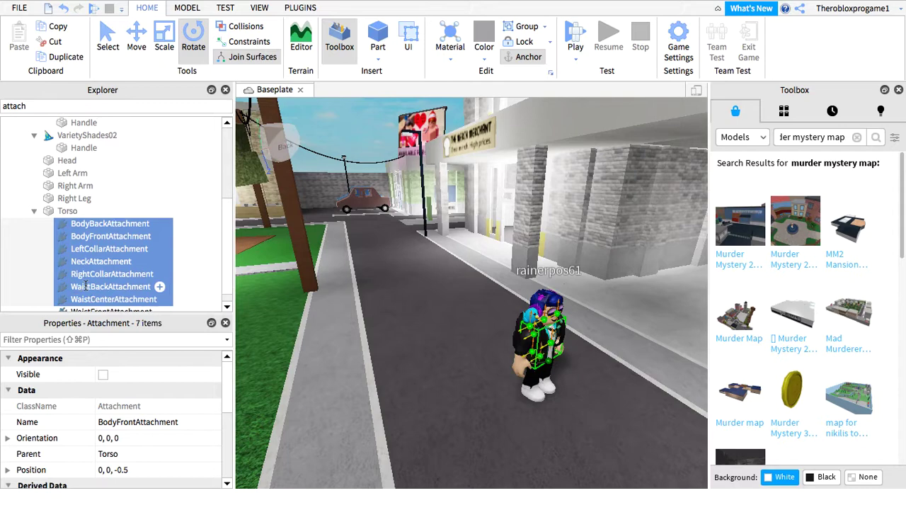
key(shift+Down)
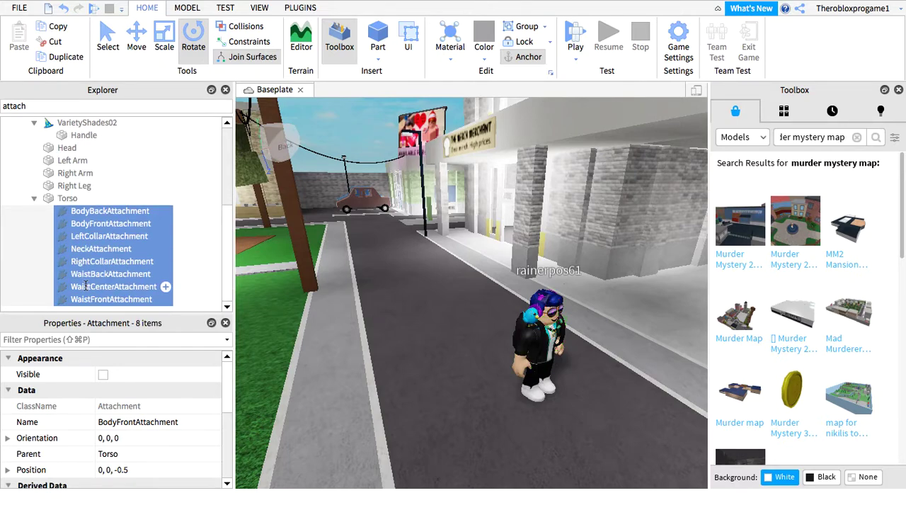
key(Delete)
- Clear the "attach" filter from the object tree and delete the Lasso accessory from the first avatar
right_drag(485, 347, 417, 339)
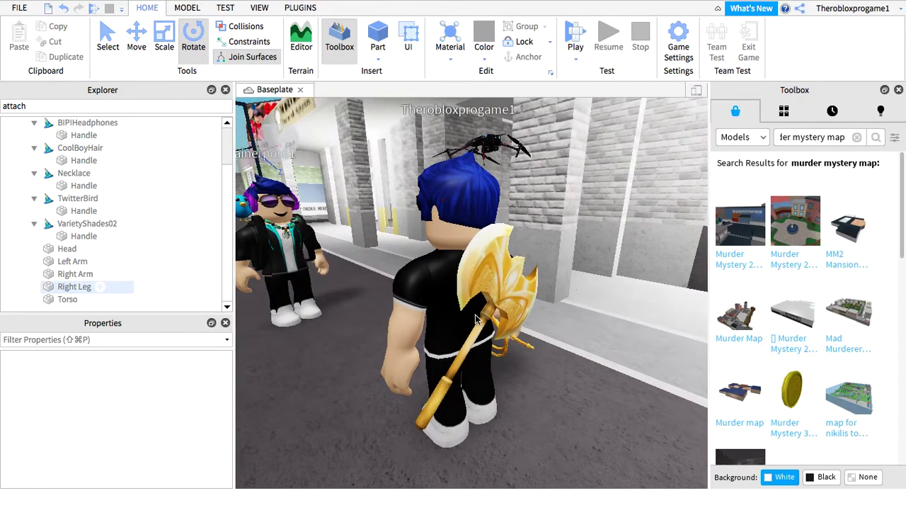
double_click(178, 107)
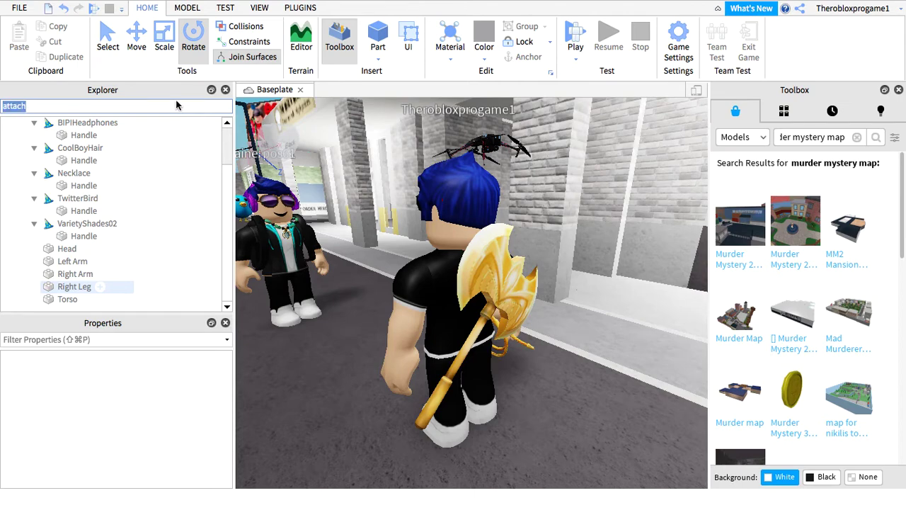
key(BackSpace)
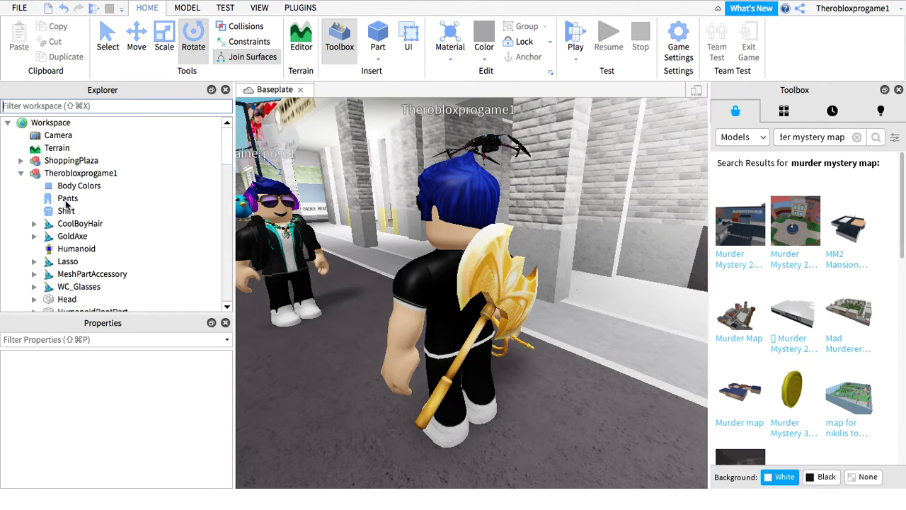
click(75, 238)
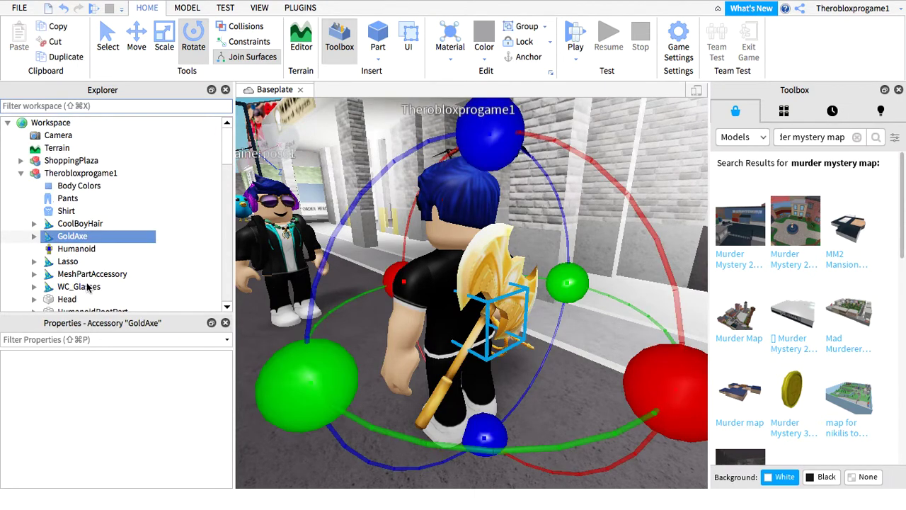
click(83, 274)
click(79, 274)
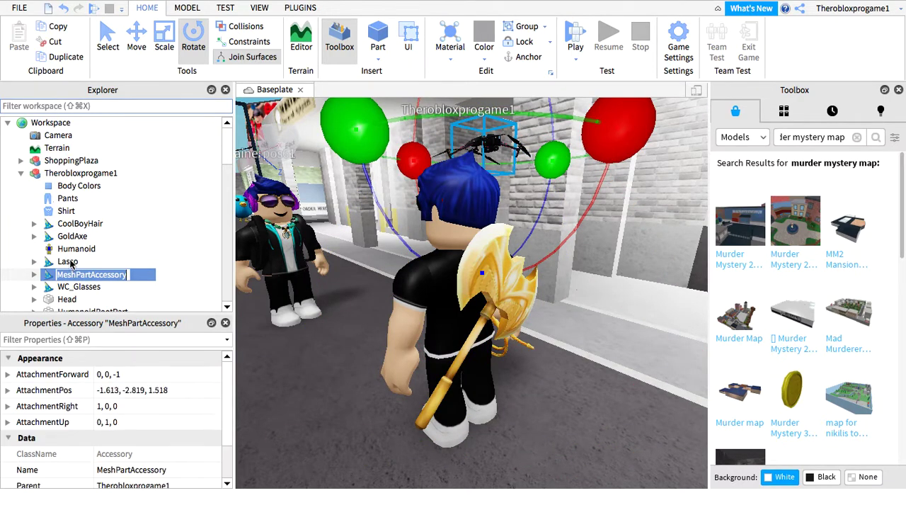
click(71, 263)
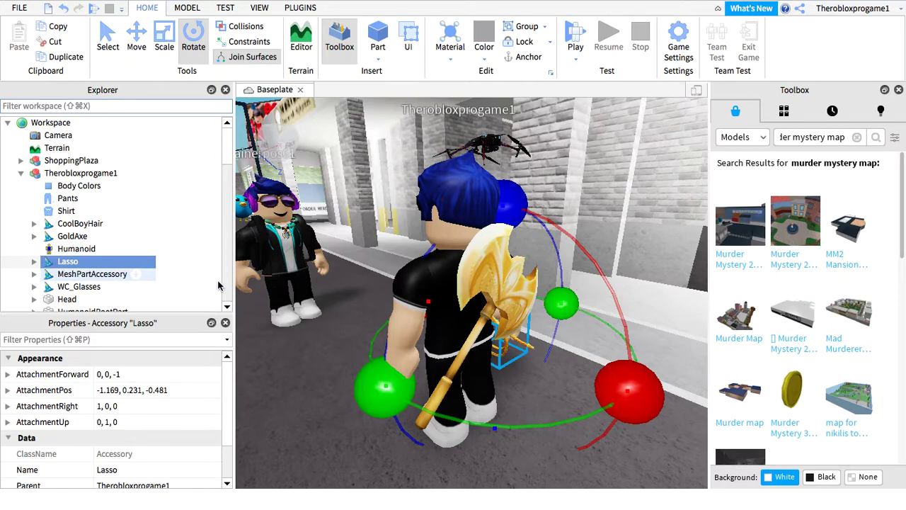
key(Delete)
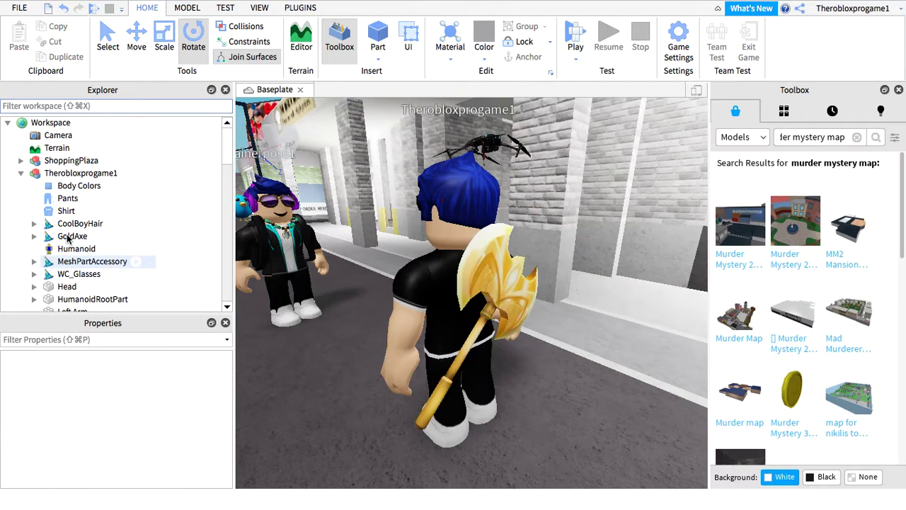
- Delete the GoldAxe accessory from the first avatar's back
click(69, 239)
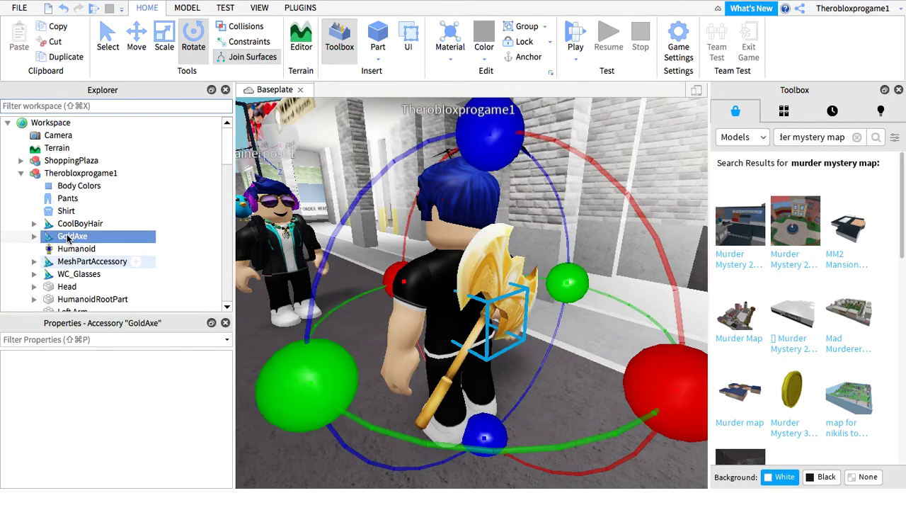
click(75, 236)
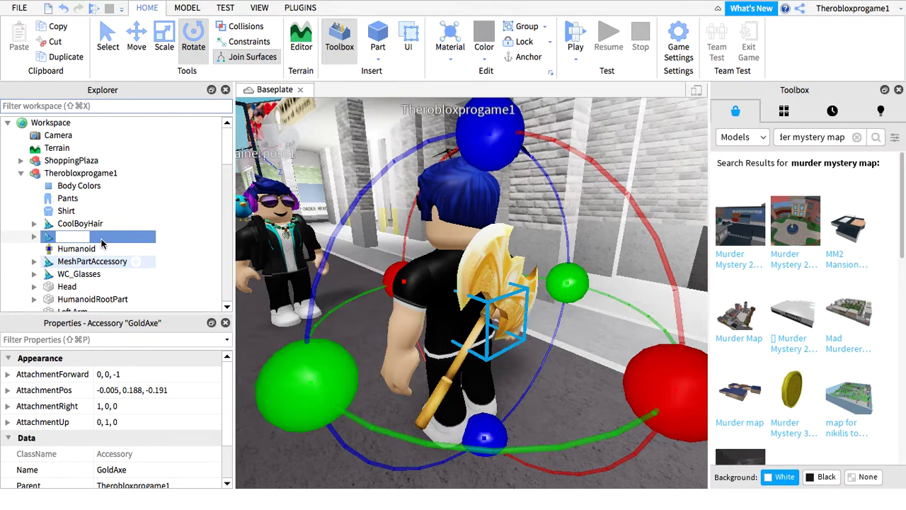
click(100, 239)
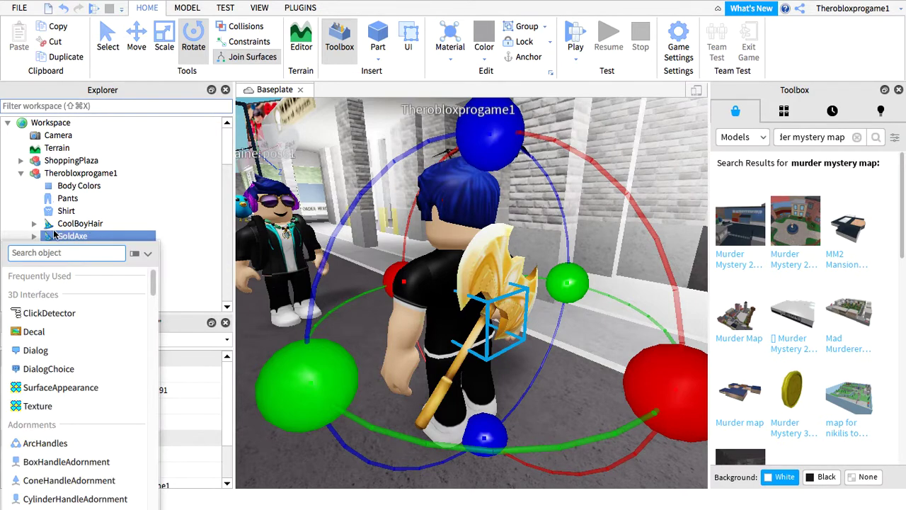
click(53, 238)
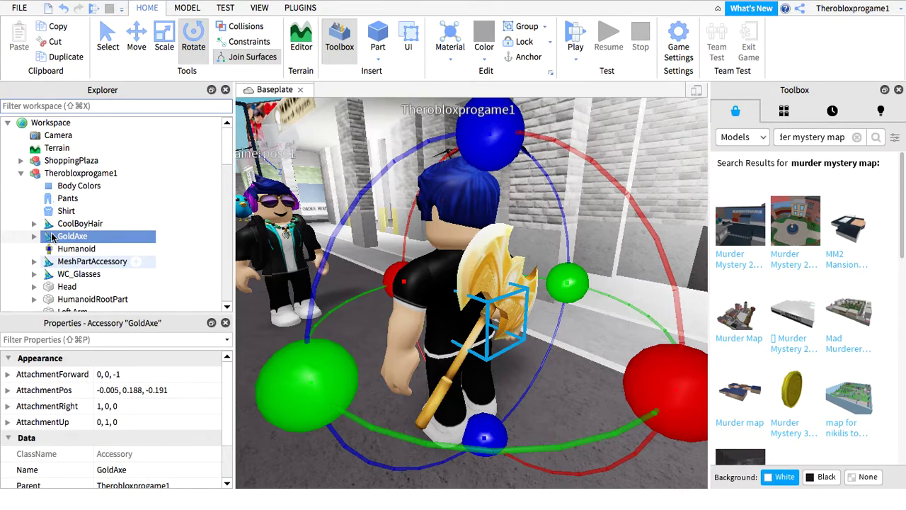
key(Delete)
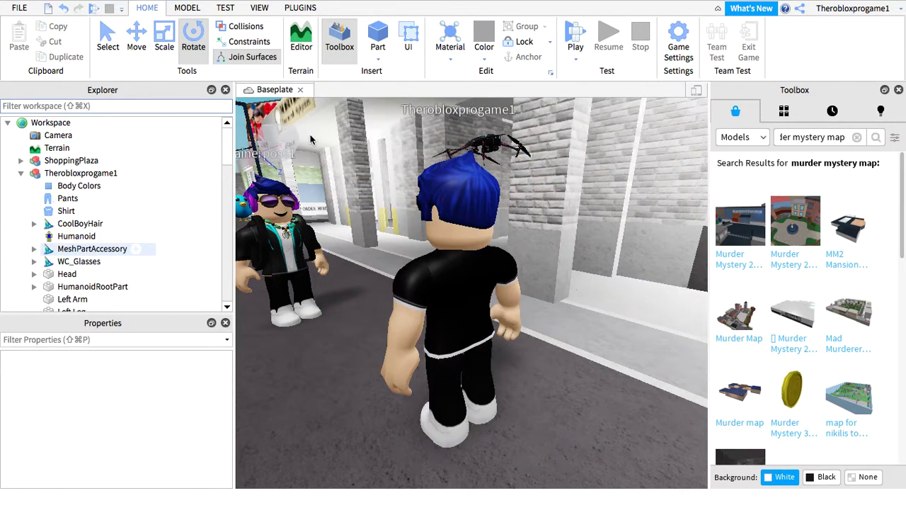
- Rotate the first avatar's Left Arm so that its hand swings inward behind the back
click(407, 339)
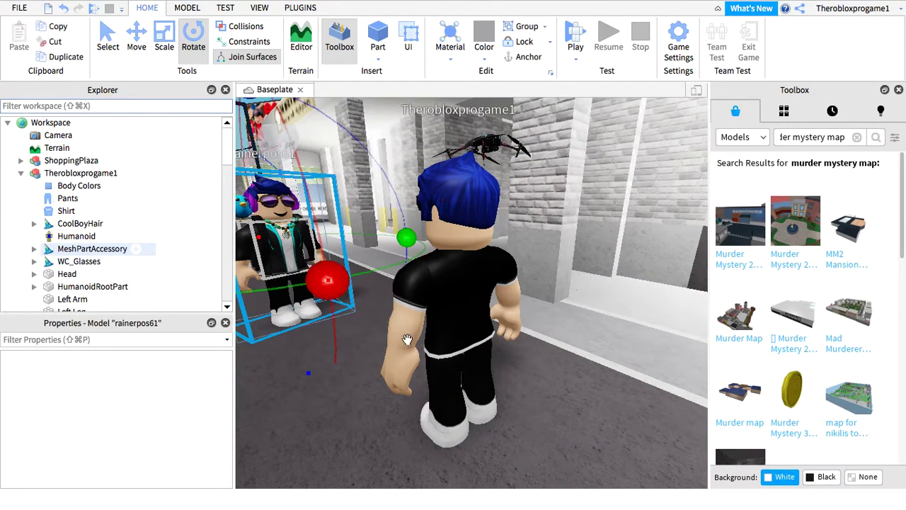
click(407, 356)
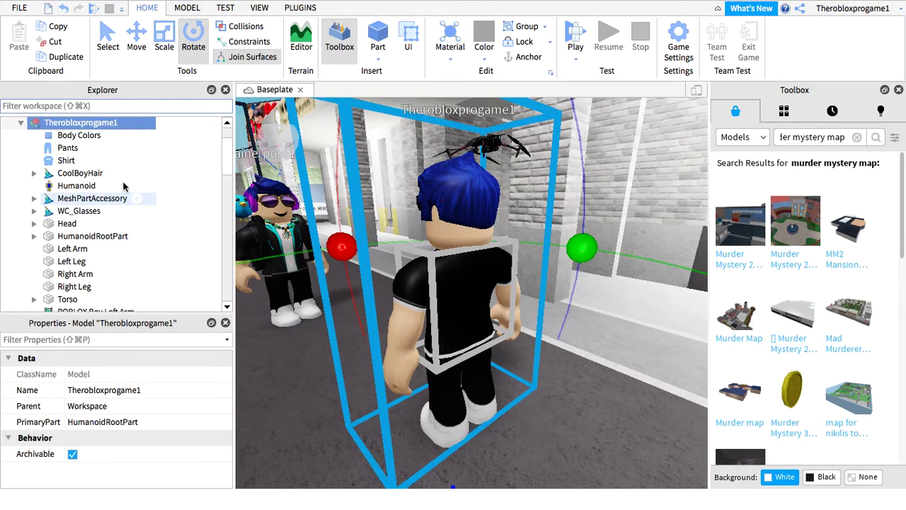
click(60, 257)
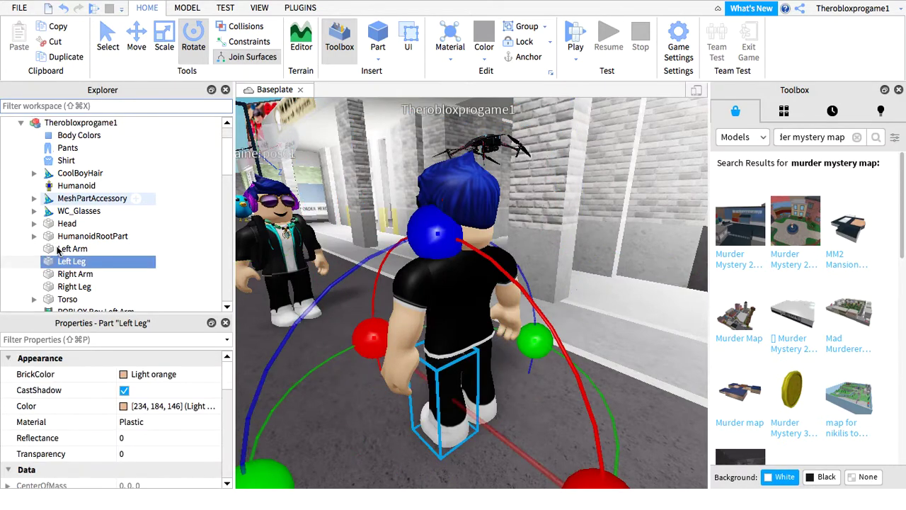
click(60, 241)
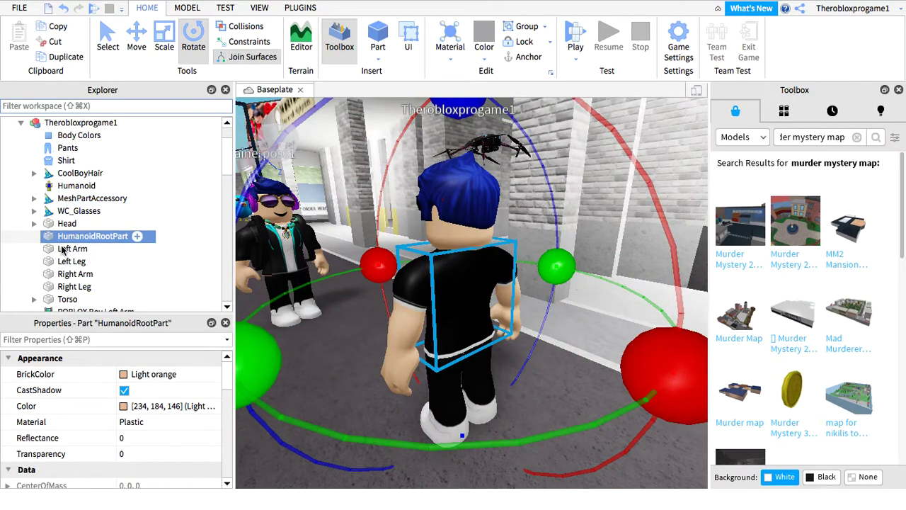
click(62, 250)
key(super+z)
key(super+shift+z)
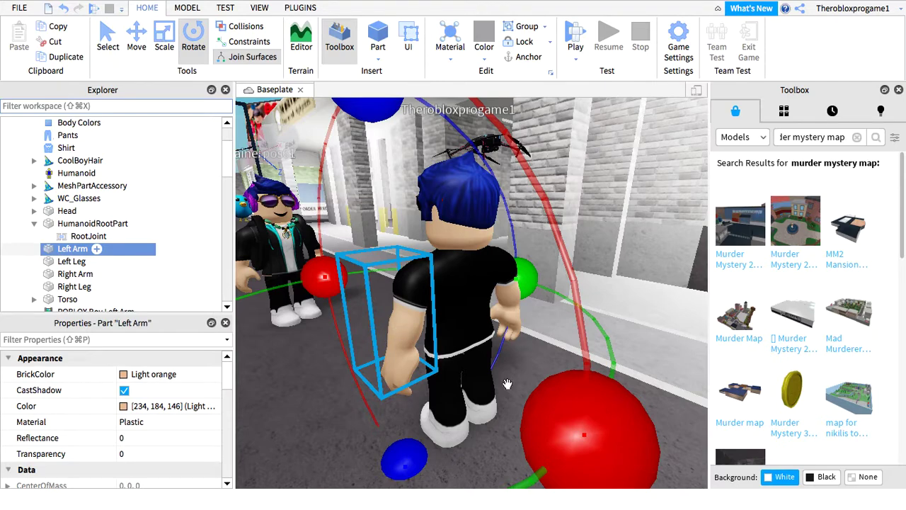
drag(584, 419, 524, 167)
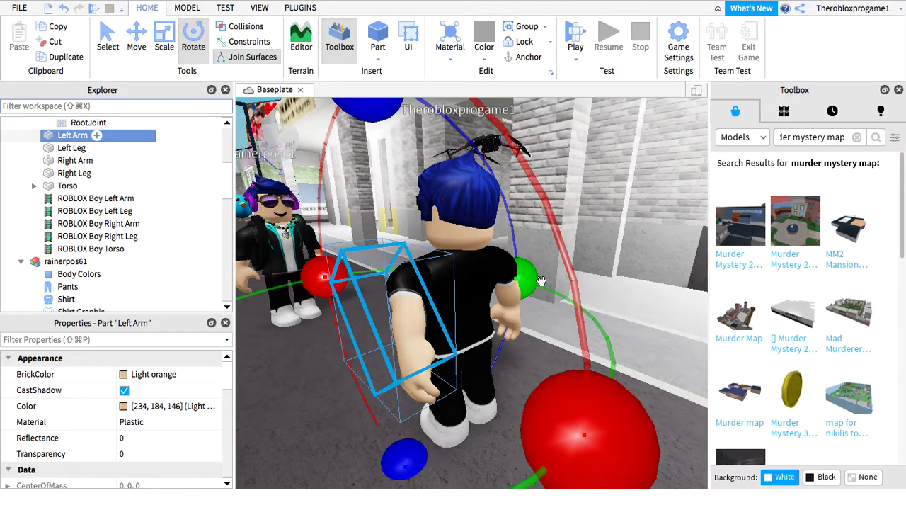
drag(541, 281, 497, 249)
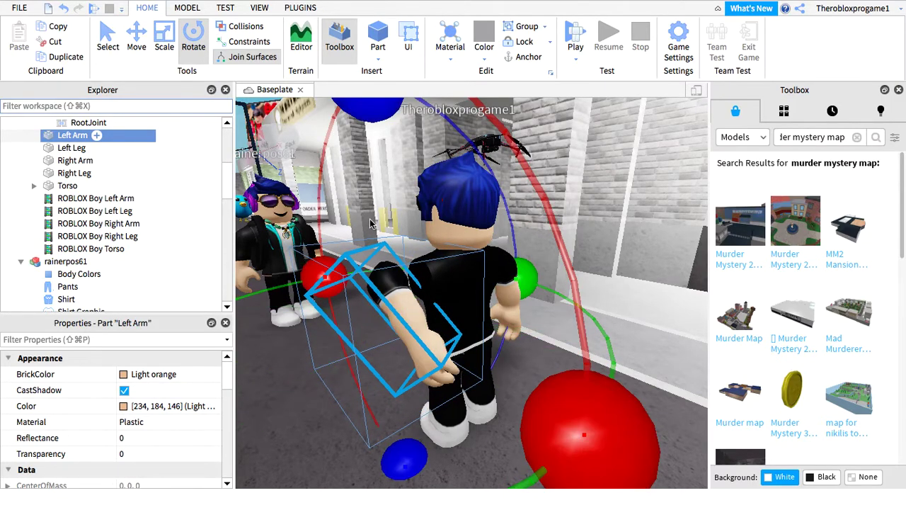
- Move the rotated Left Arm against the first avatar's shoulder so that the forearm lies behind the back
click(137, 47)
drag(527, 283, 542, 283)
drag(535, 363, 562, 378)
click(584, 323)
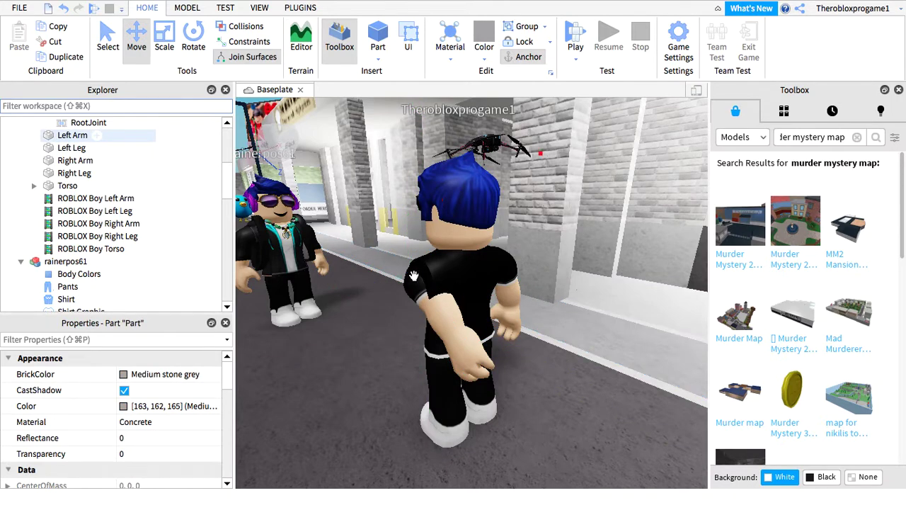
click(414, 215)
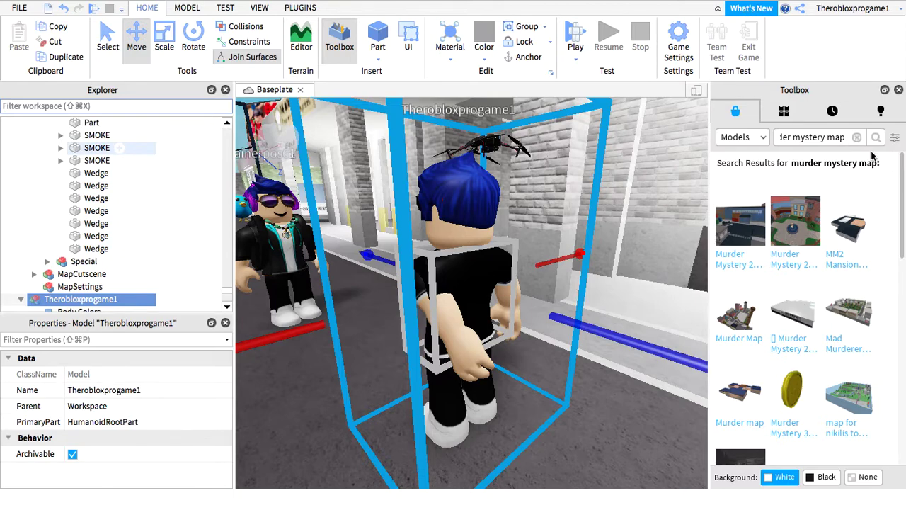
- Search the model library for "knife model" and insert the first Knife Model behind the first avatar's back
click(826, 138)
key(super+a)
click(870, 147)
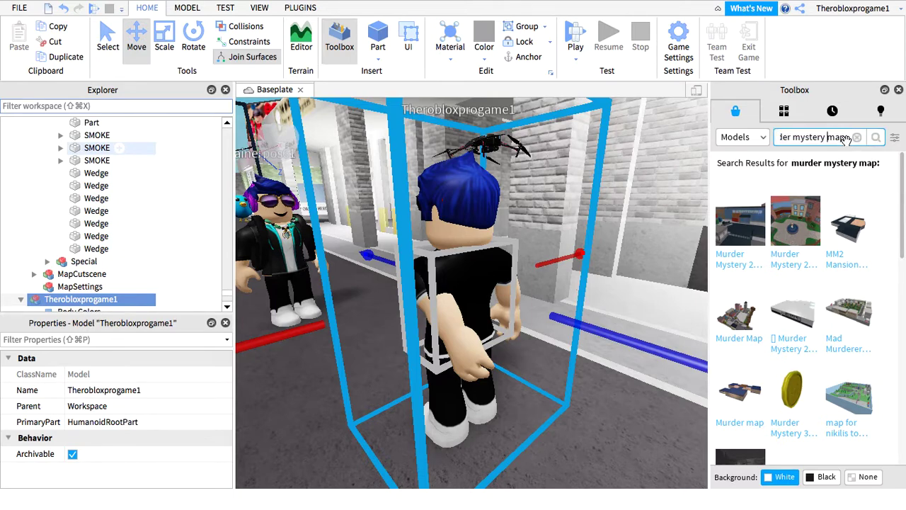
drag(854, 128, 851, 126)
key(BackSpace)
key(BackSpace)
key(BackSpace)
key(BackSpace)
key(super+a)
key(BackSpace)
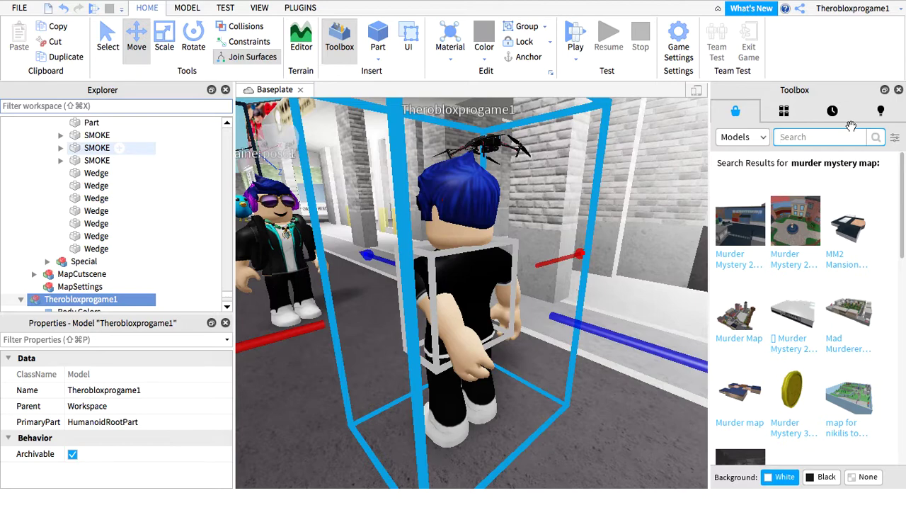
text(knife model)
key(Return)
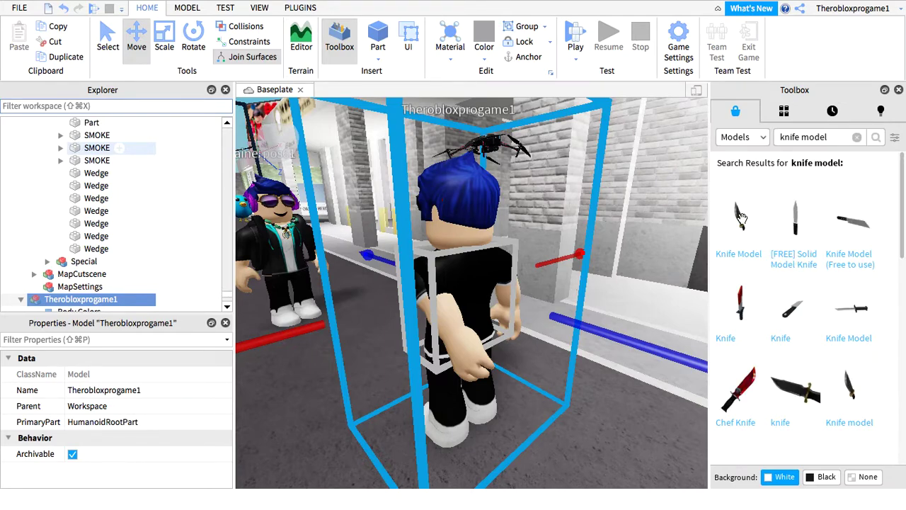
drag(666, 194, 475, 315)
click(490, 338)
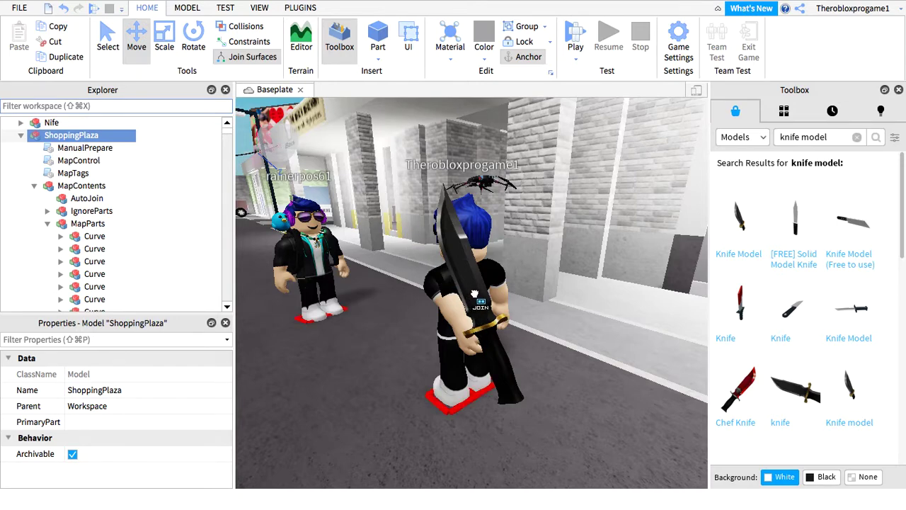
- Move the knife model against the middle of the first avatar's back so that its handle sits at the hidden hand
click(493, 331)
click(488, 322)
drag(477, 307, 472, 295)
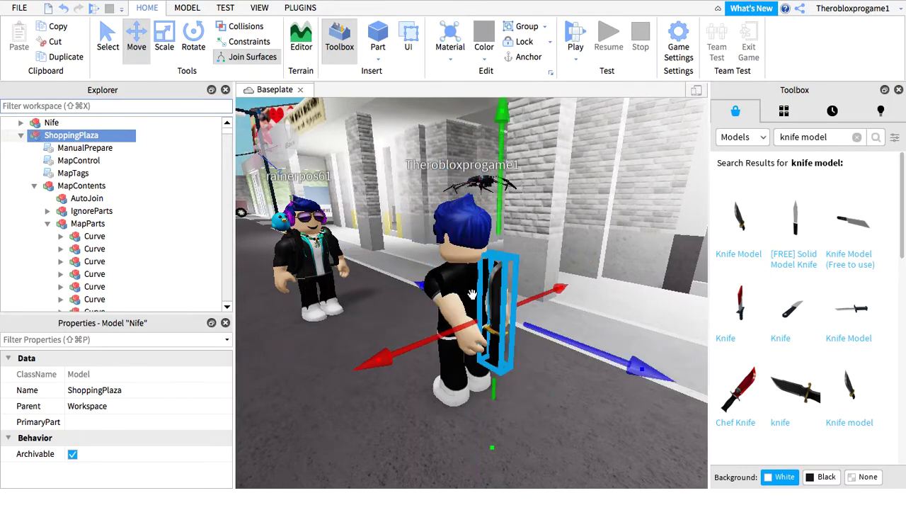
click(513, 342)
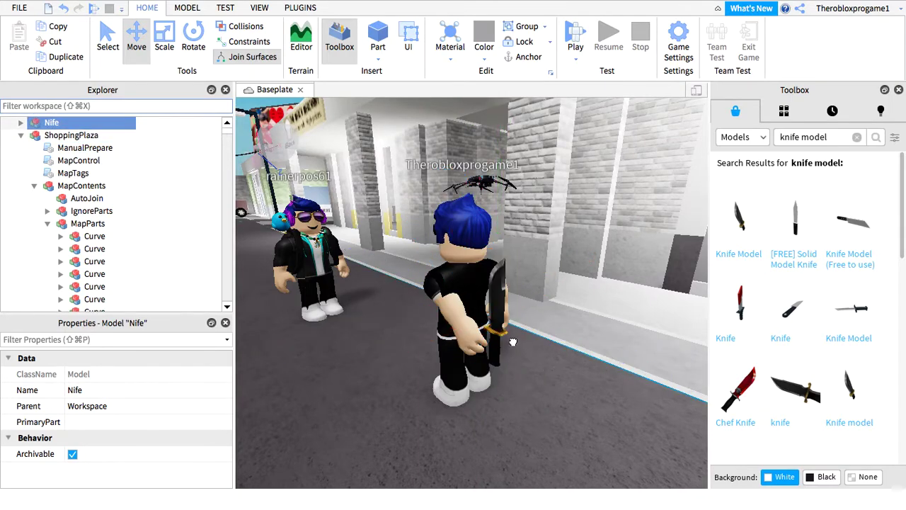
click(504, 315)
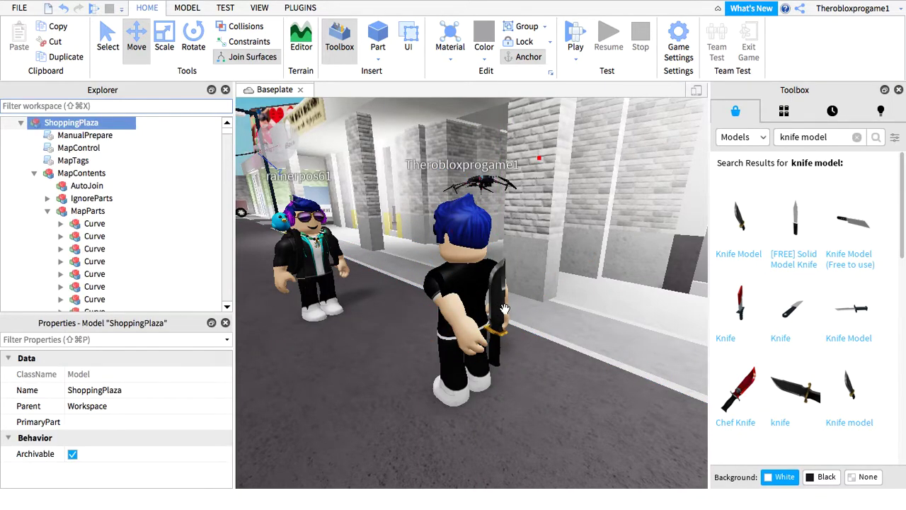
click(504, 309)
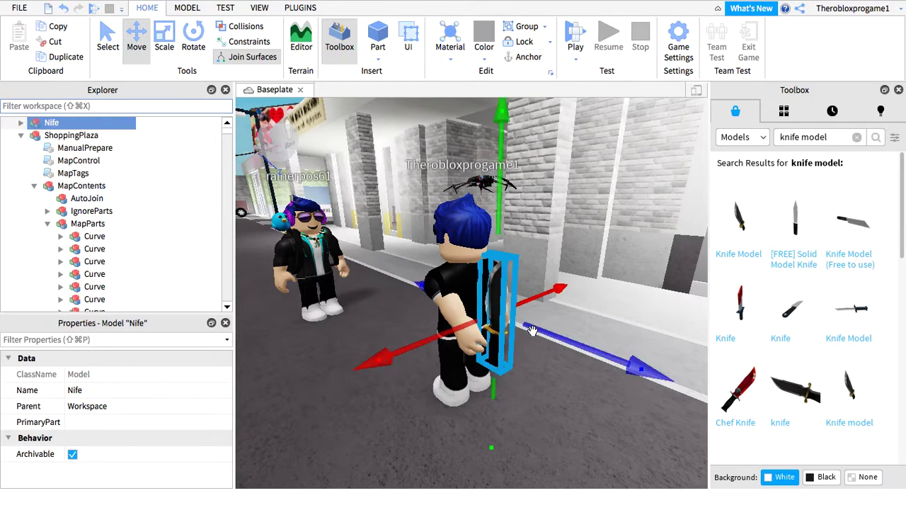
drag(529, 331, 475, 187)
drag(533, 308, 563, 337)
click(545, 355)
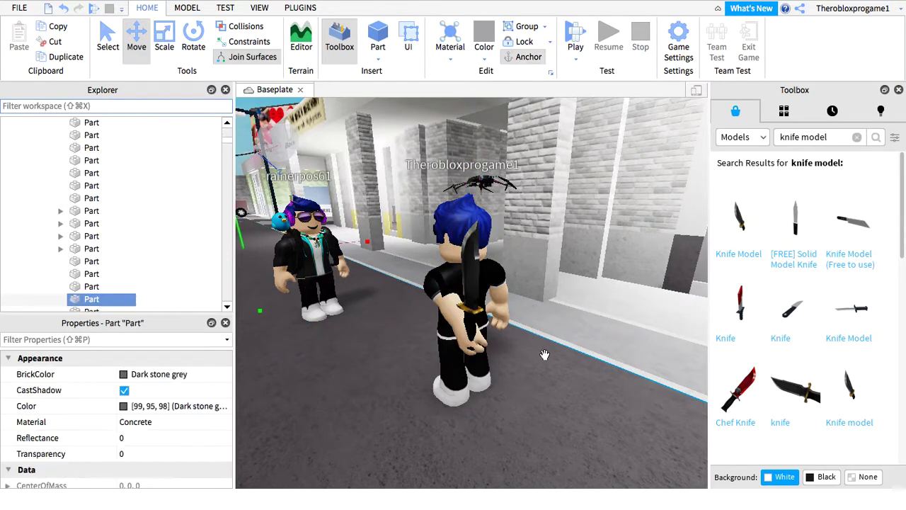
- Frame the scene from farther back so that both avatars, the knife and the surrounding street are in view
right_click(544, 356)
click(457, 282)
mouse_move(558, 344)
right_down()
mouse_move(565, 349)
mouse_move(543, 340)
mouse_move(567, 358)
mouse_move(553, 349)
right_up()
key(w)
key(w)
key(s)
key(s)
drag(461, 346, 493, 331)
click(493, 332)
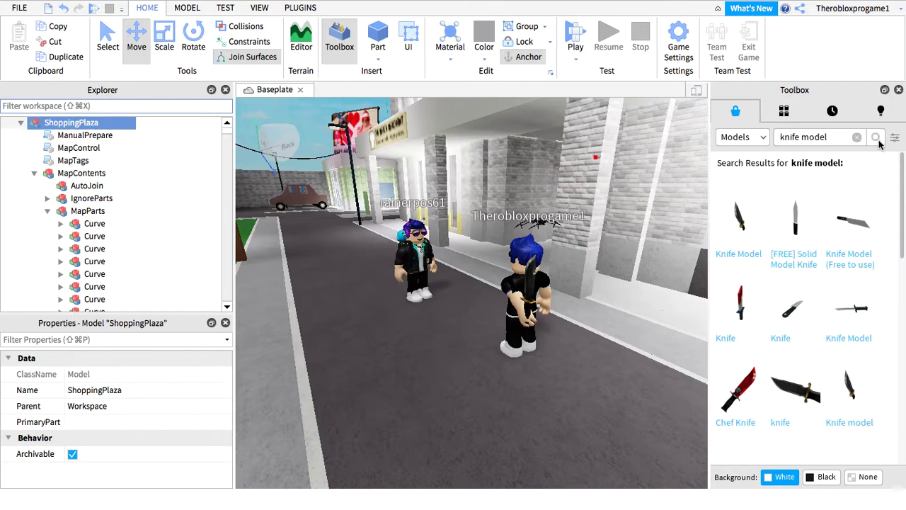
- Clear the Toolbox, Explorer, Properties and ribbon from the workspace and capture a screenshot of the whole 3D scene
click(898, 90)
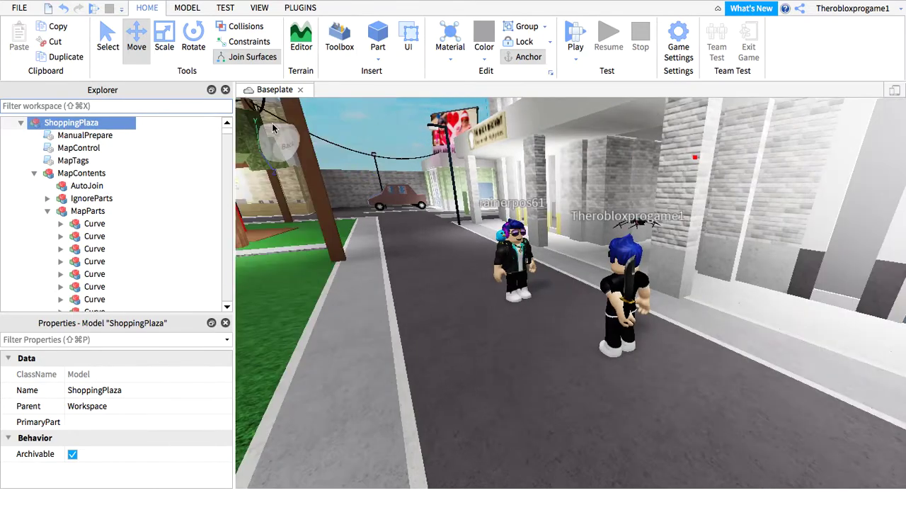
click(224, 90)
click(225, 91)
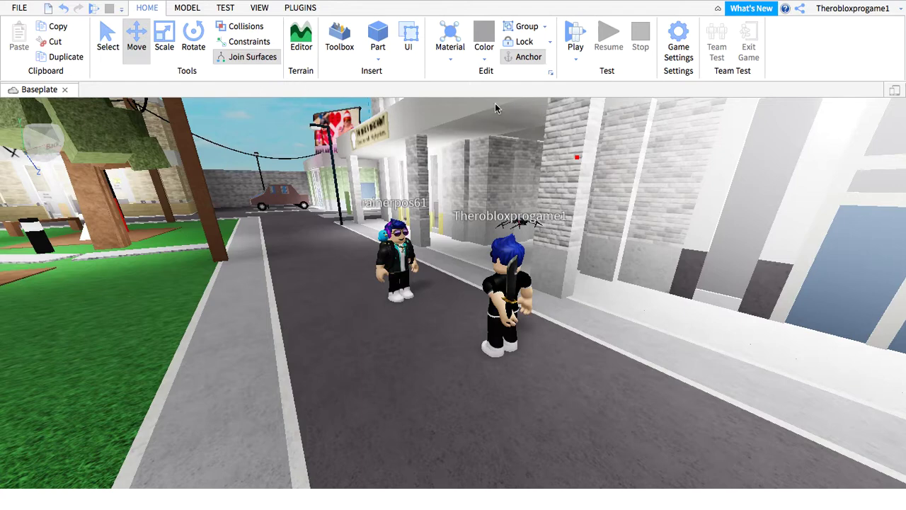
click(719, 12)
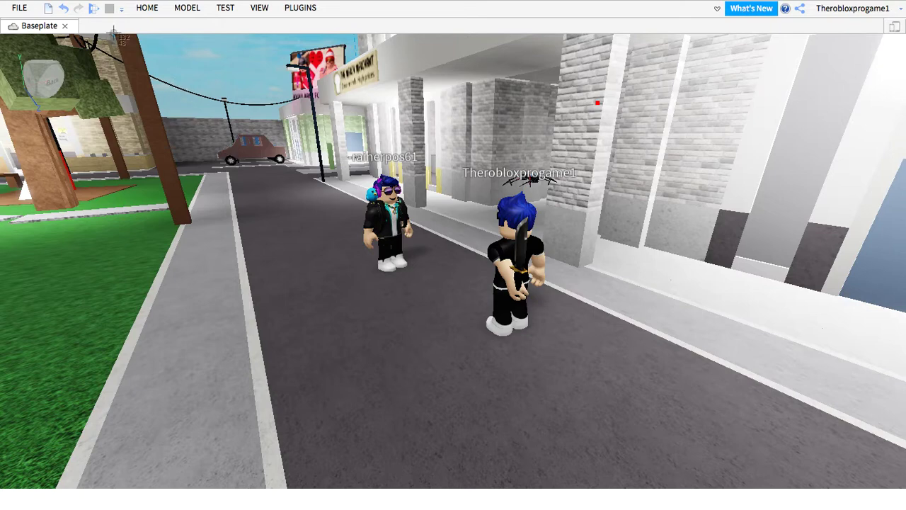
drag(5, 35, 897, 482)
- Switch to Canva in Google Chrome, search for "youtube" and create a blank YouTube Thumbnail design
key(super+space)
text(go)
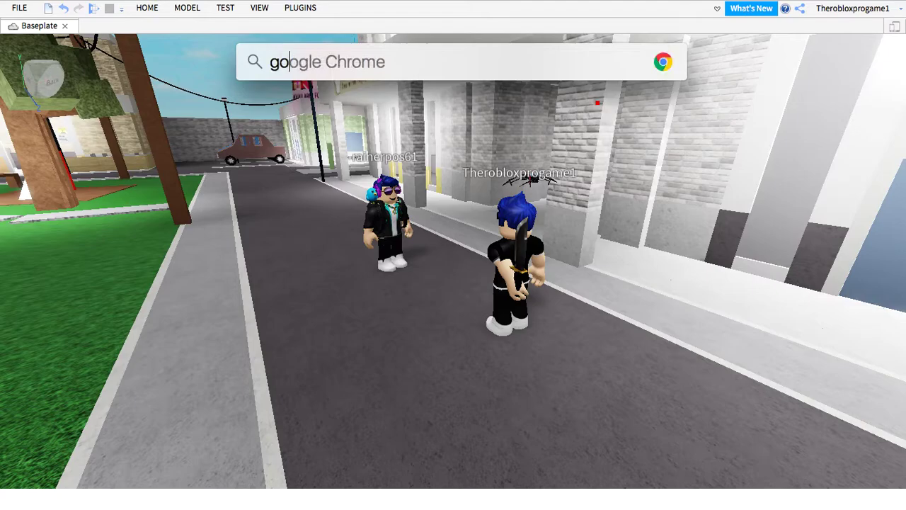
key(Return)
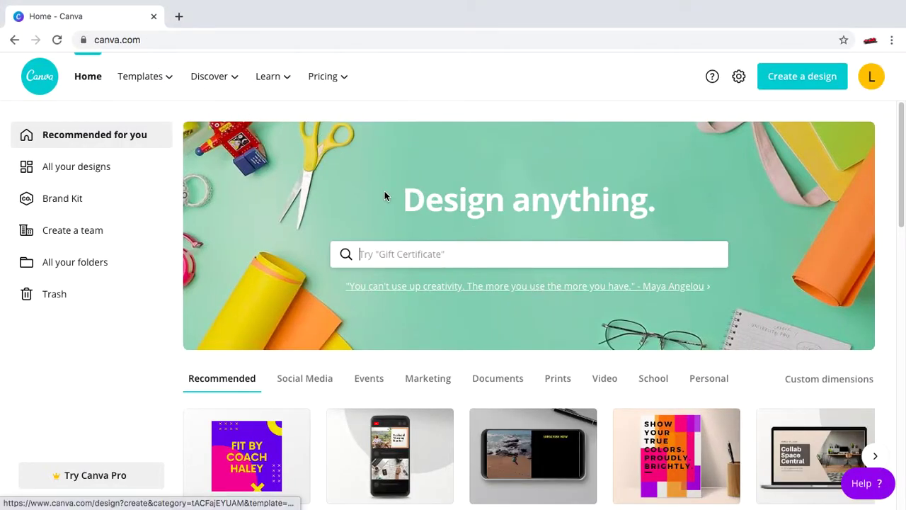
click(400, 253)
text(you)
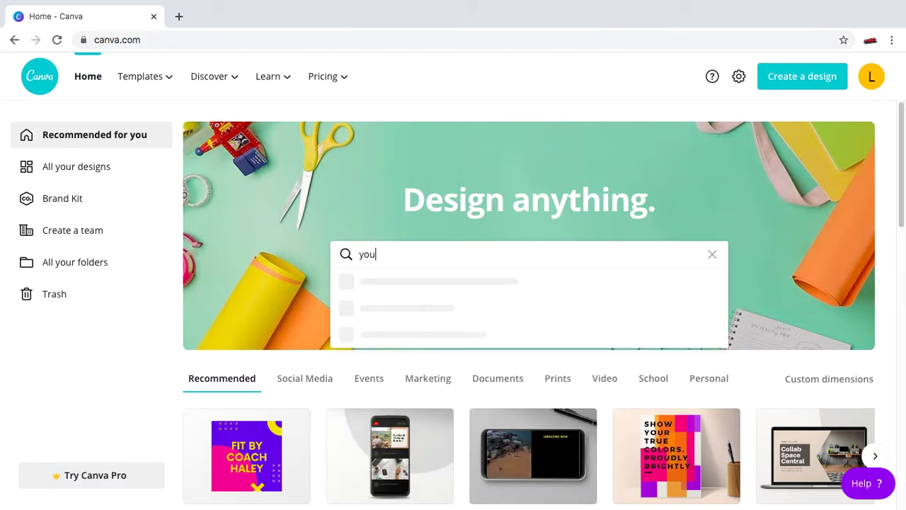
text(tube)
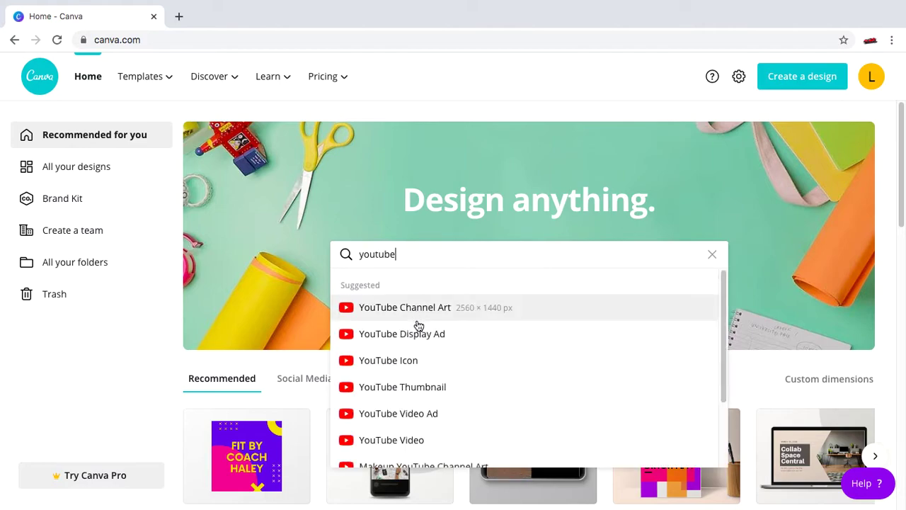
click(416, 388)
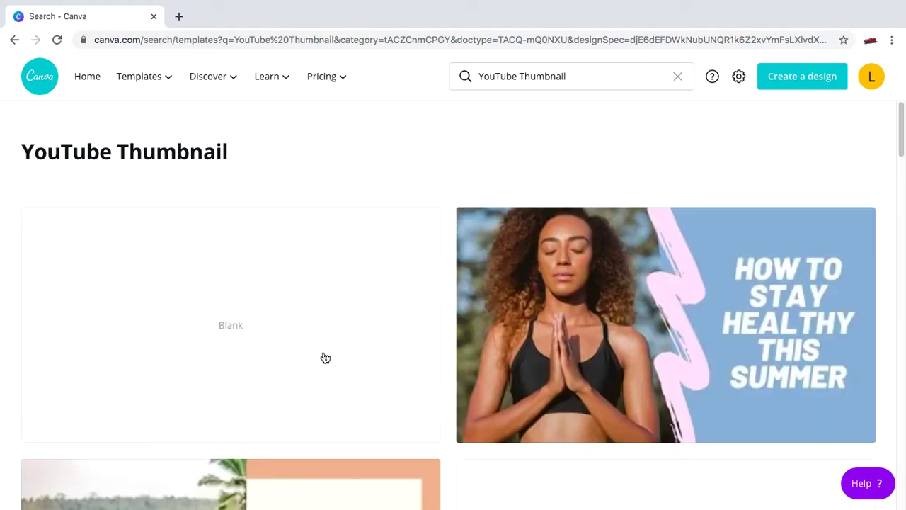
click(231, 329)
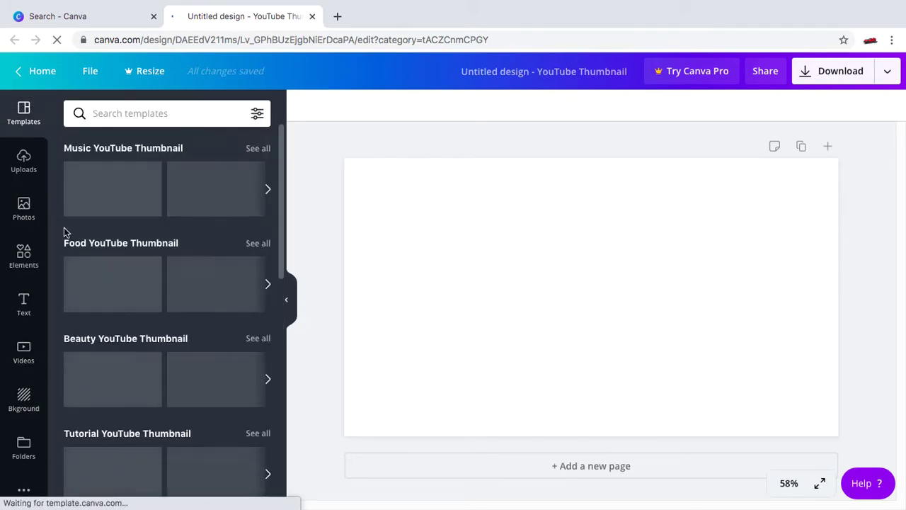
- Upload the 12.11.14 PM scene screenshot from the Desktop to the Canva image uploads
click(31, 168)
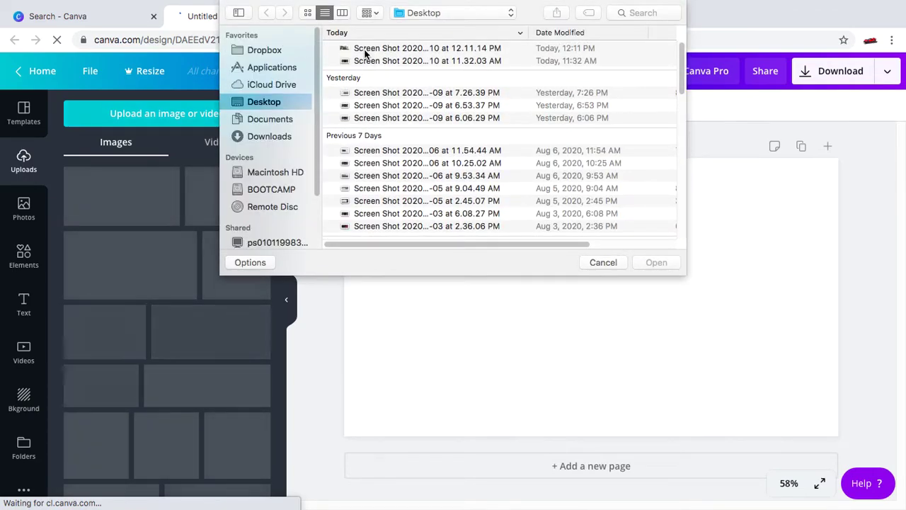
click(366, 49)
double_click(365, 50)
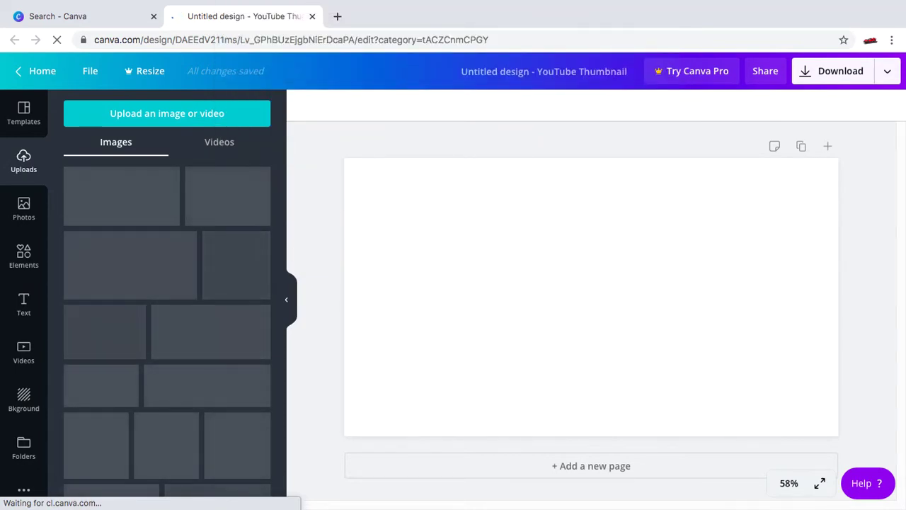
- Switch back to the Baseplate place in Roblox Studio
mouse_move(667, 507)
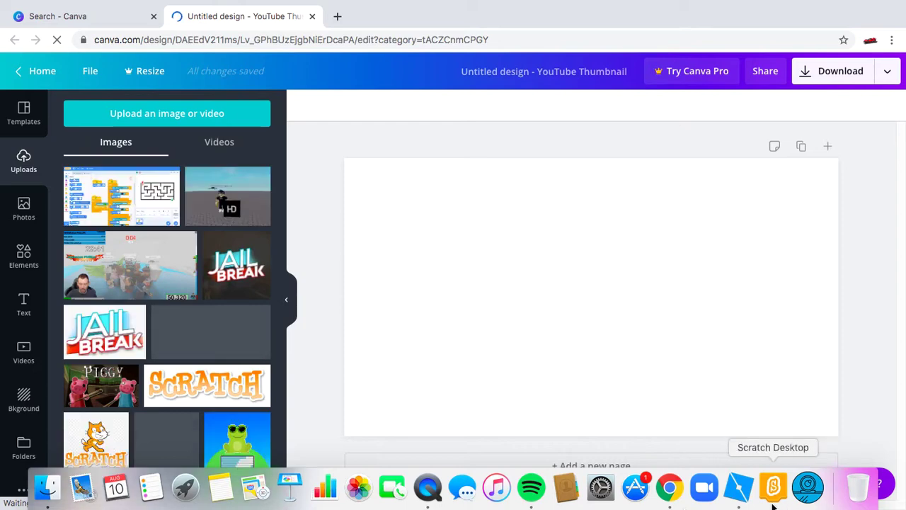
click(749, 501)
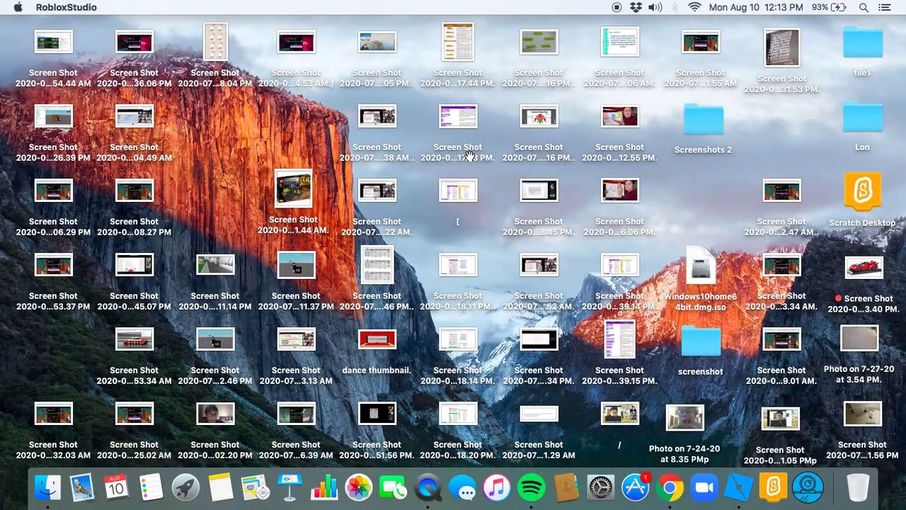
click(738, 487)
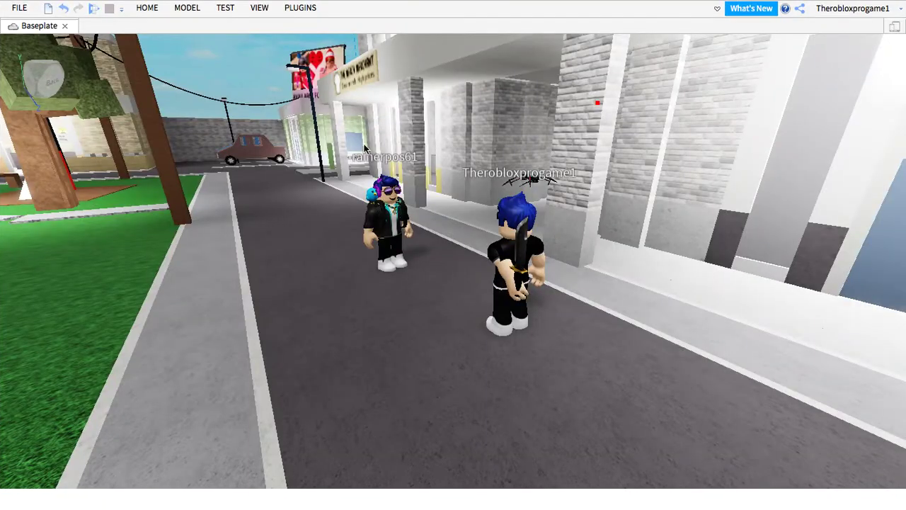
mouse_move(109, 4)
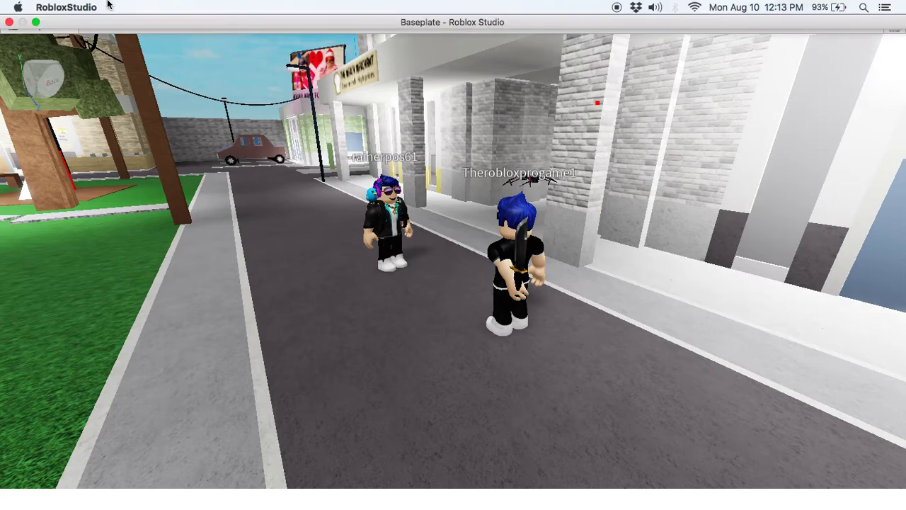
click(9, 23)
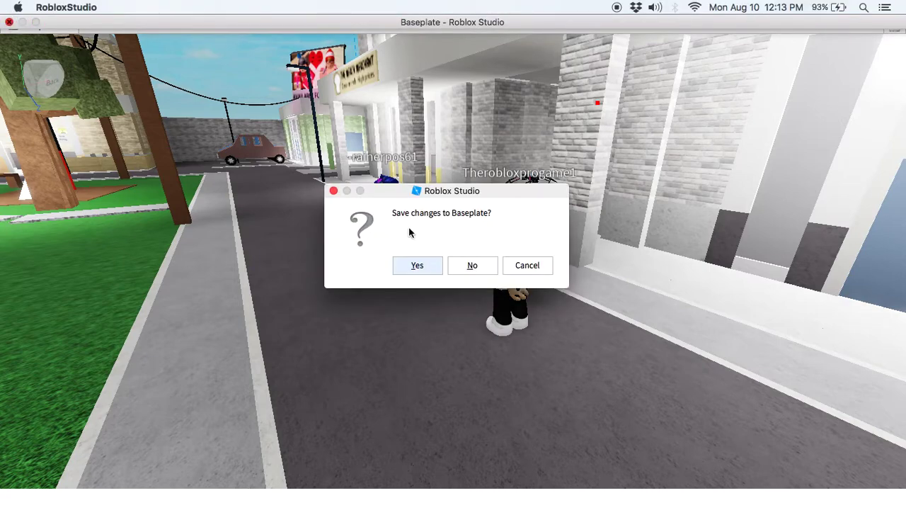
click(471, 266)
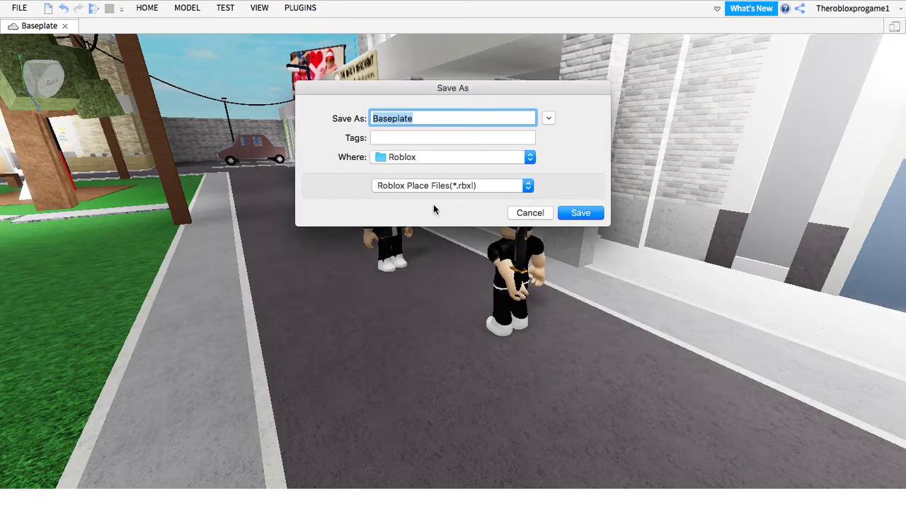
click(527, 212)
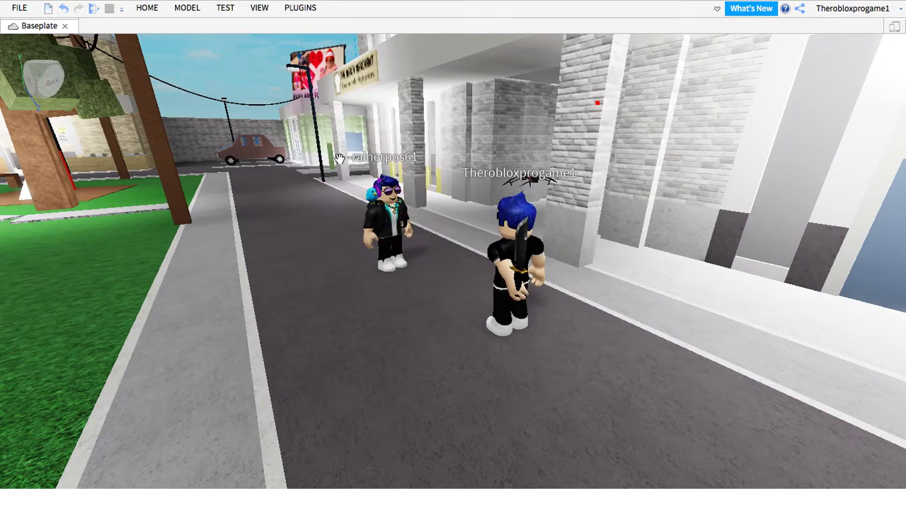
- Publish the place to Roblox as a new game named "Untitled Game" and dismiss the Publish Place dialog
mouse_move(20, 16)
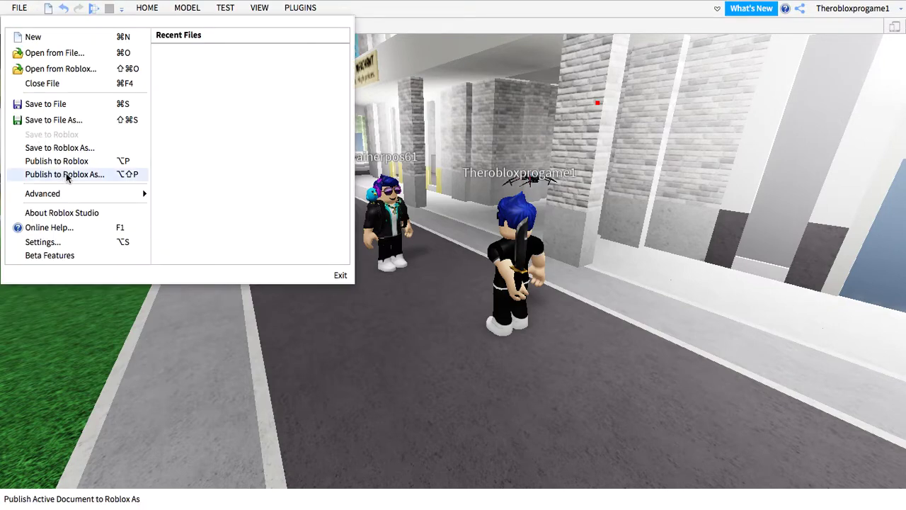
click(64, 160)
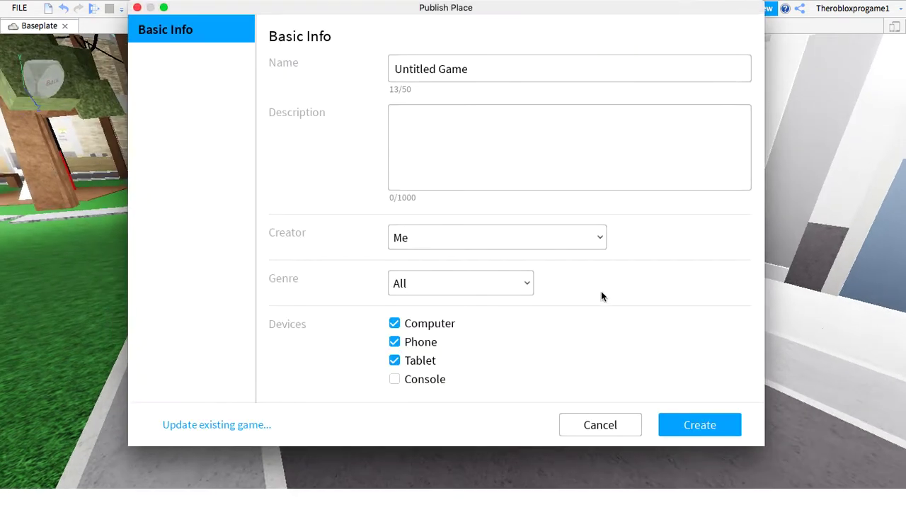
click(698, 426)
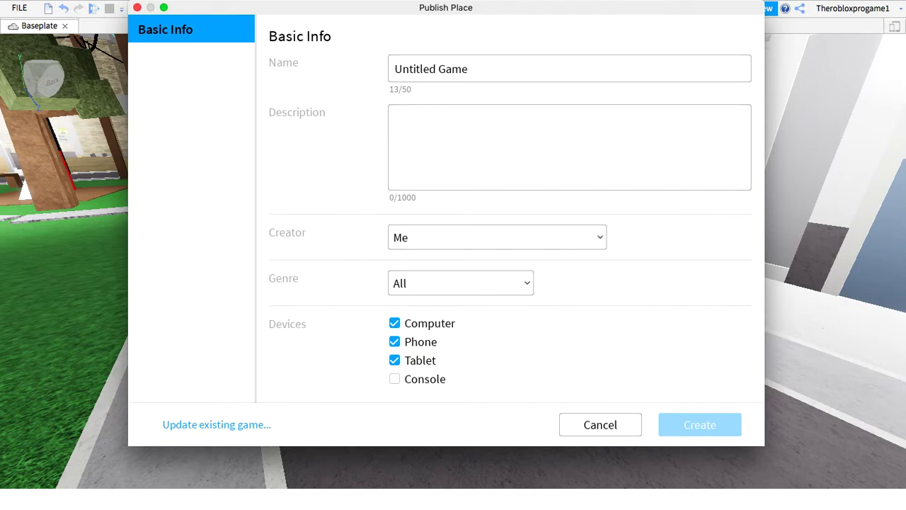
key(super+space)
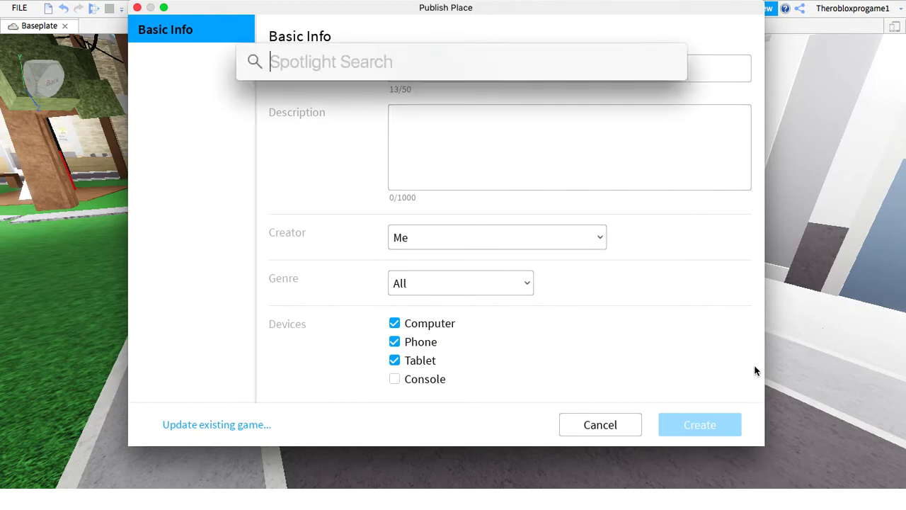
text(go)
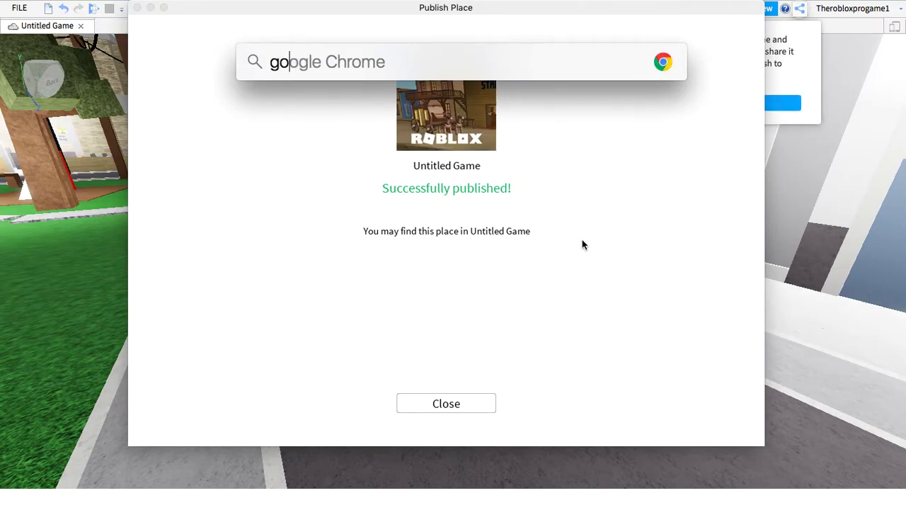
key(Return)
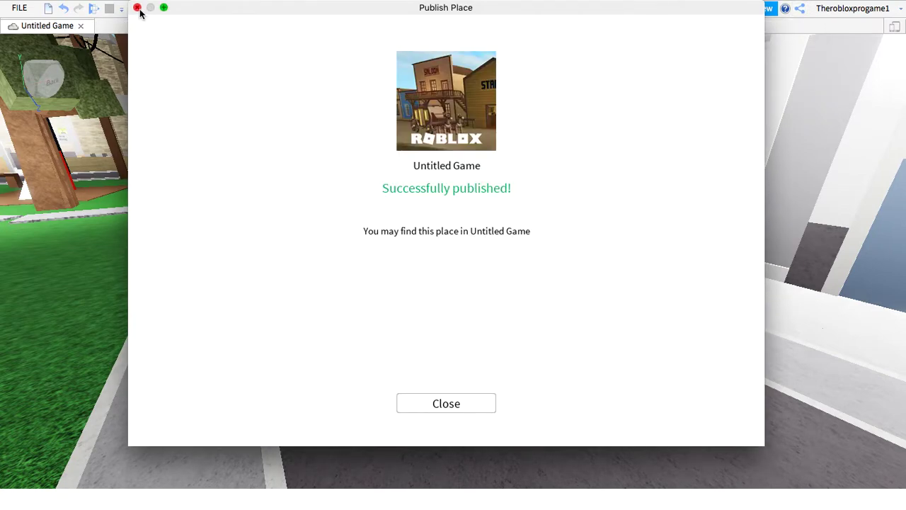
click(137, 7)
- Close the Roblox Studio place window and switch to the Canva thumbnail design in Google Chrome
mouse_move(3, 32)
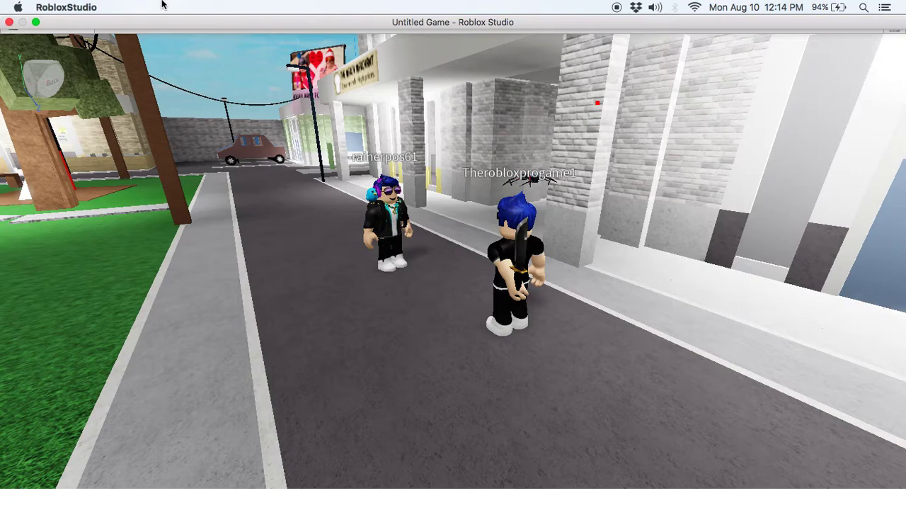
click(9, 22)
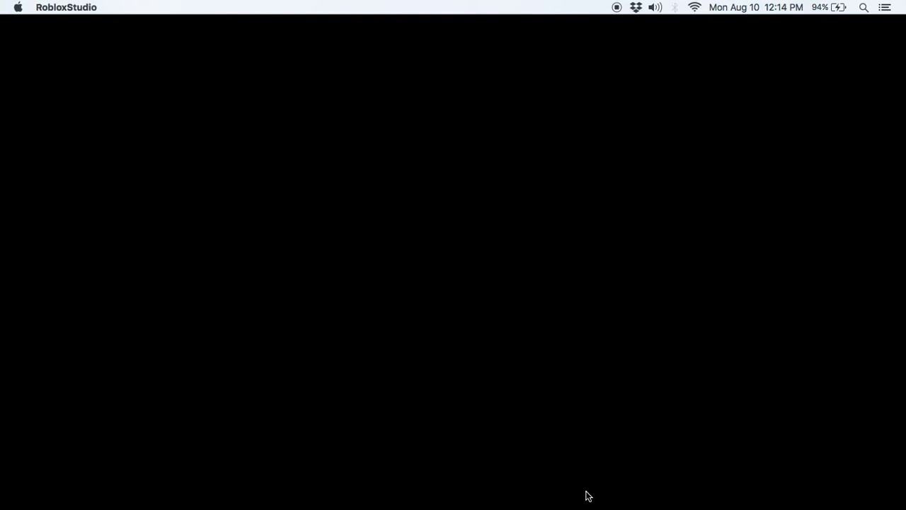
mouse_move(599, 495)
click(671, 495)
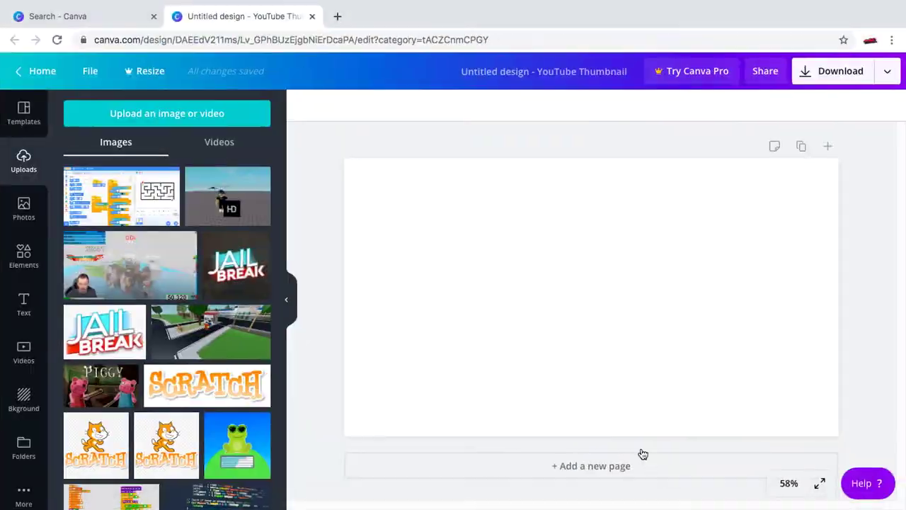
- Place the uploaded scene screenshot on the blank thumbnail and align it with the page's upper-left corner
drag(253, 222, 500, 228)
click(17, 115)
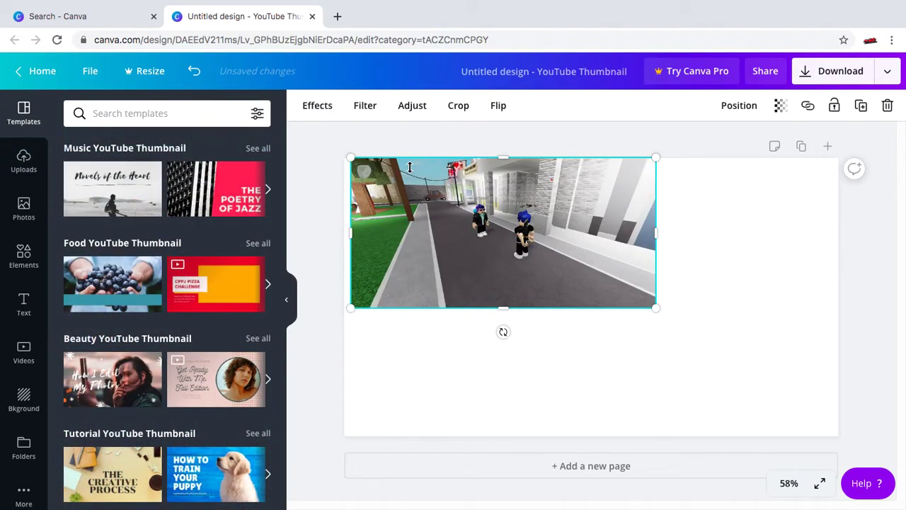
drag(402, 175, 395, 174)
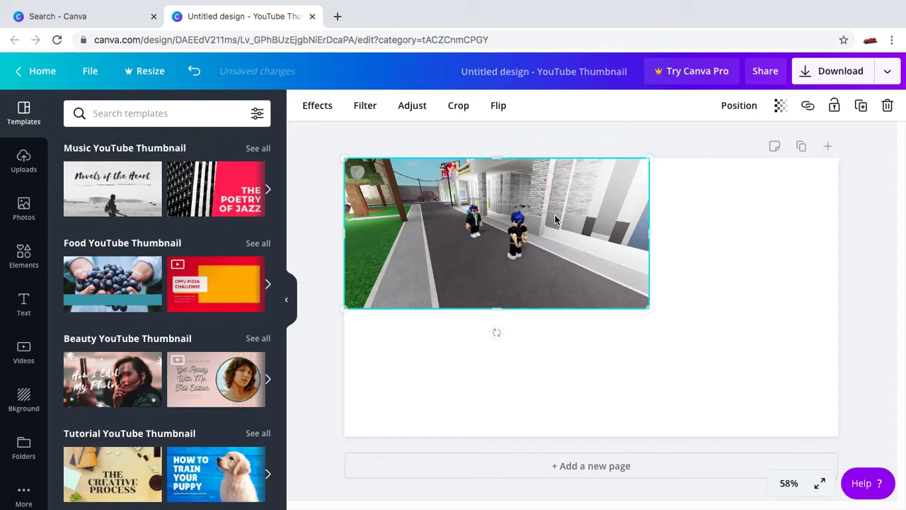
- Enlarge the scene screenshot to cover the full height of the thumbnail and shift it so both avatars sit near the middle
drag(662, 319, 881, 498)
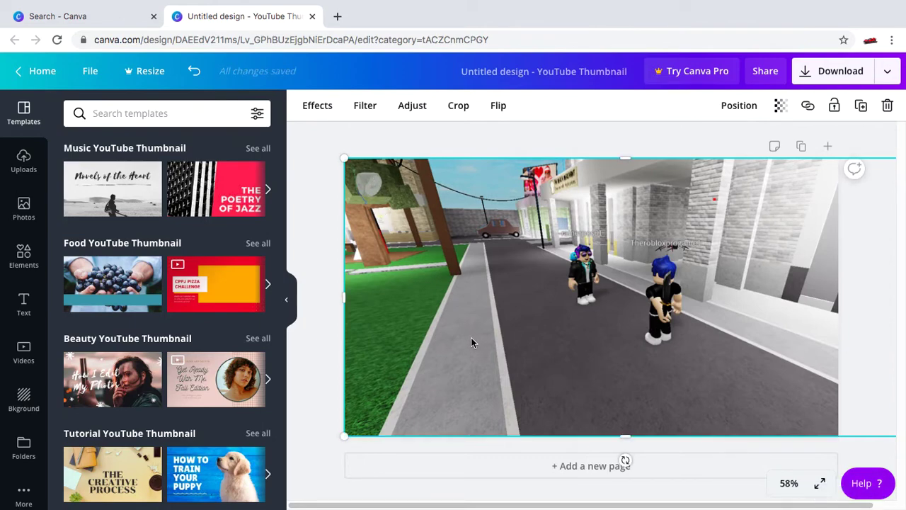
drag(457, 335, 409, 333)
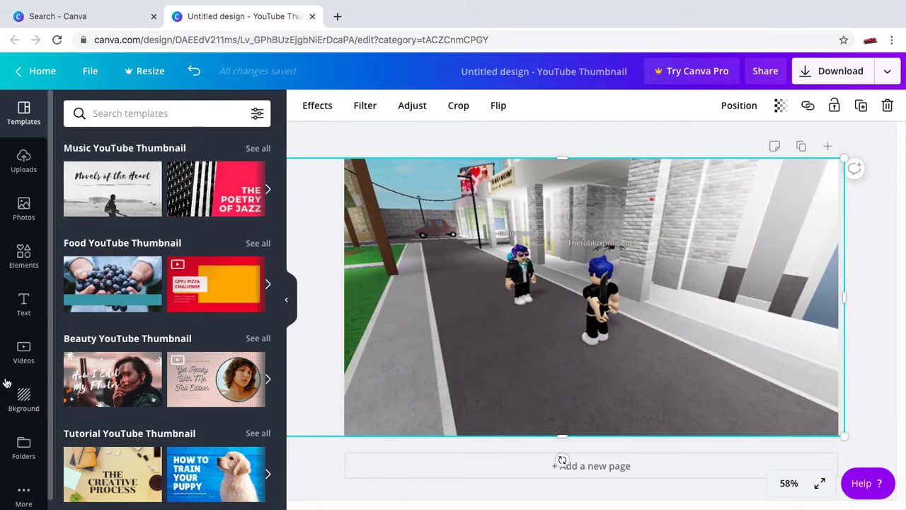
- Search the design elements for "chat bubble"
click(19, 257)
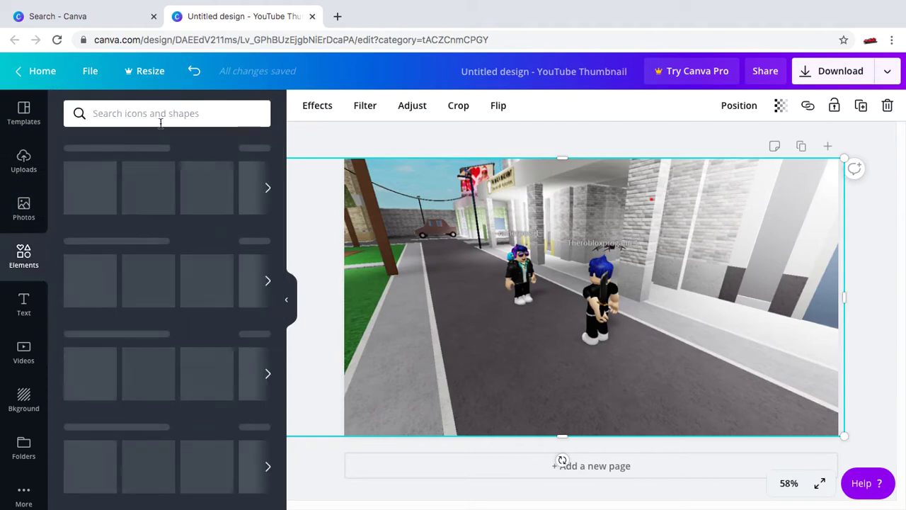
click(168, 120)
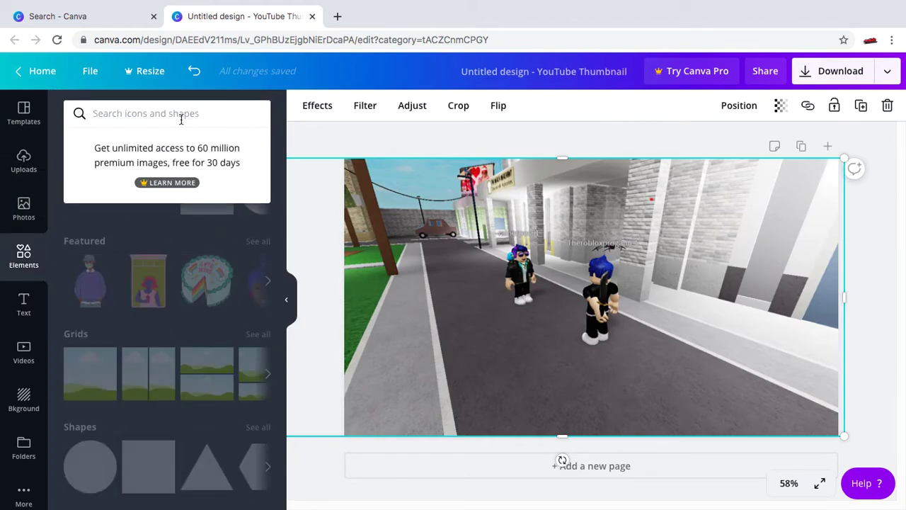
text(cha)
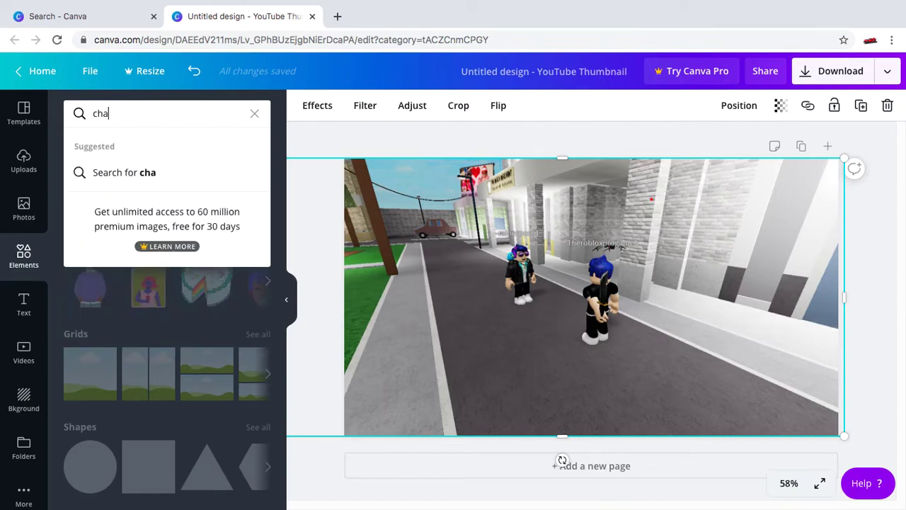
text(t bubb)
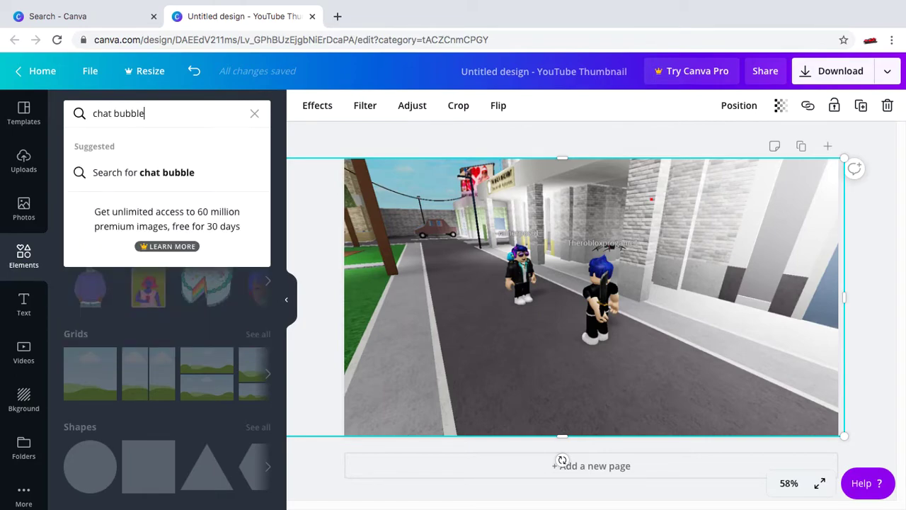
text(le)
key(Return)
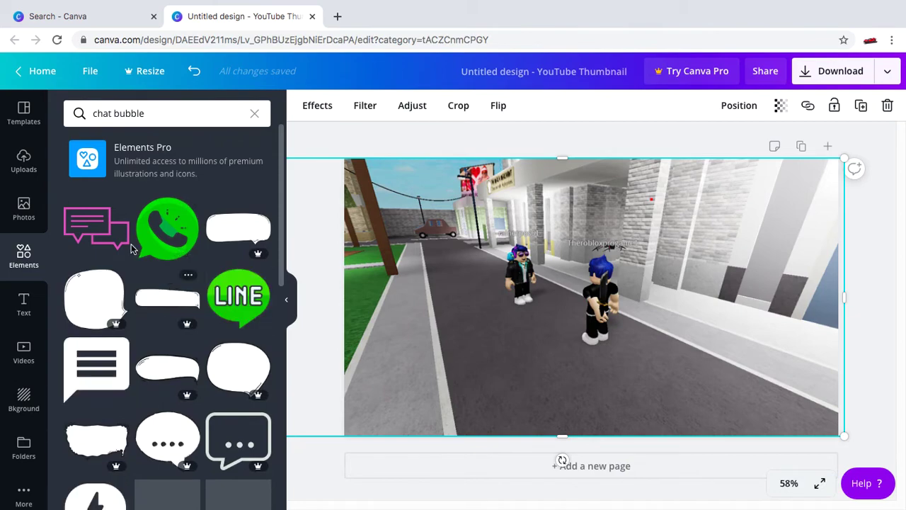
- Try the pink double chat bubble and the lined speech bubble on the thumbnail, deleting each one
click(74, 241)
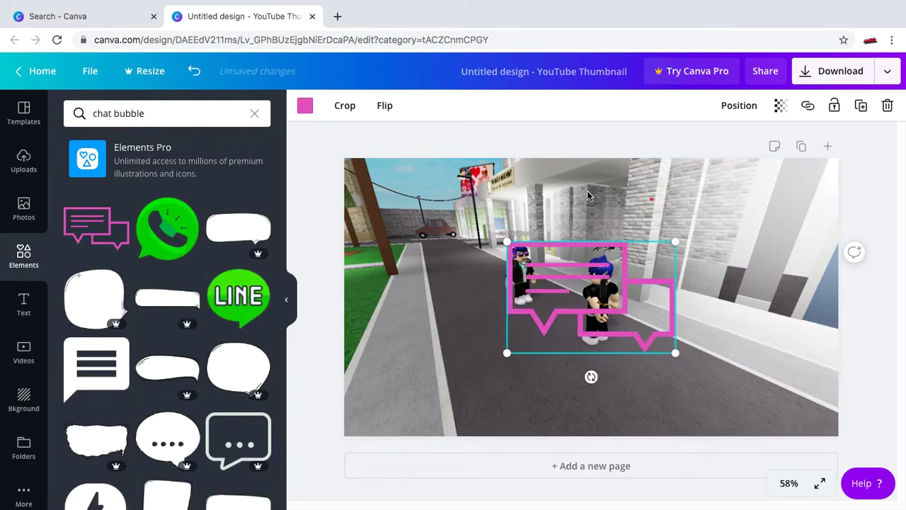
key(Delete)
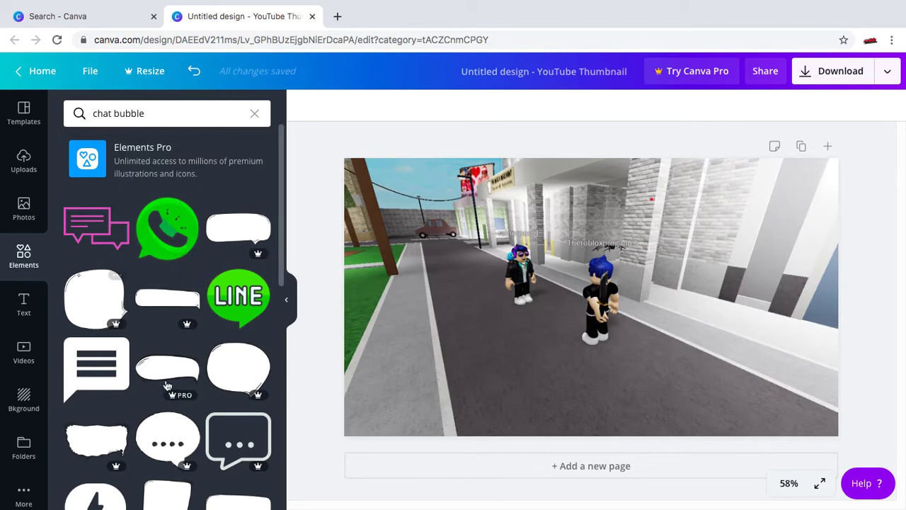
click(92, 356)
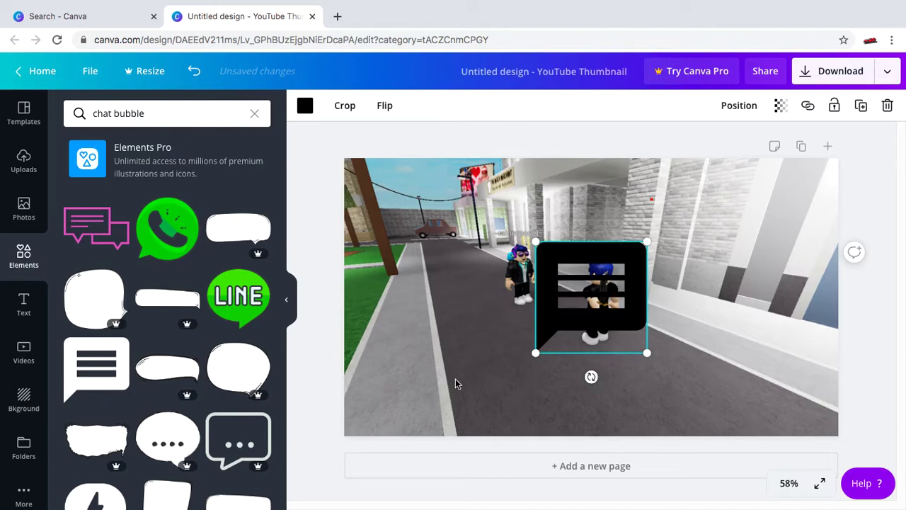
double_click(584, 302)
key(Delete)
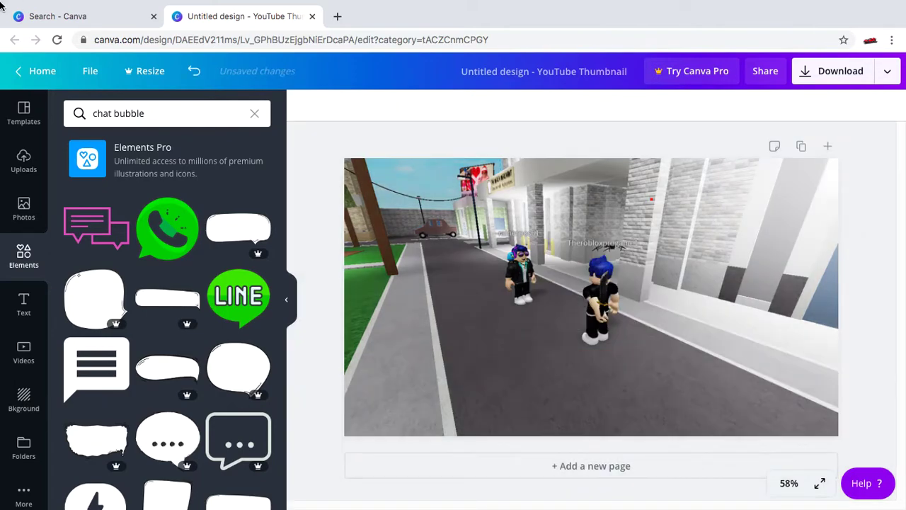
- Search the elements for "oval", add the free white oval, and shrink and place it just above the farther avatar's head
click(103, 115)
triple_click(103, 116)
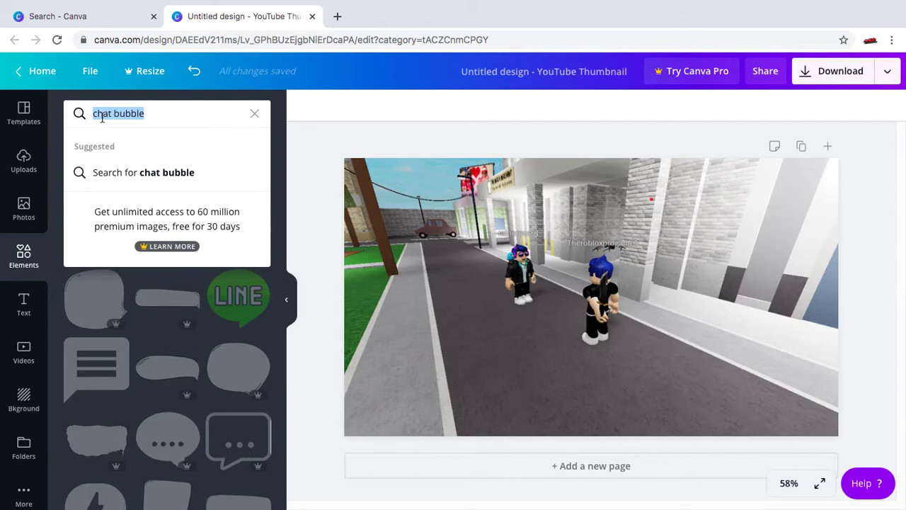
text(oval)
key(Return)
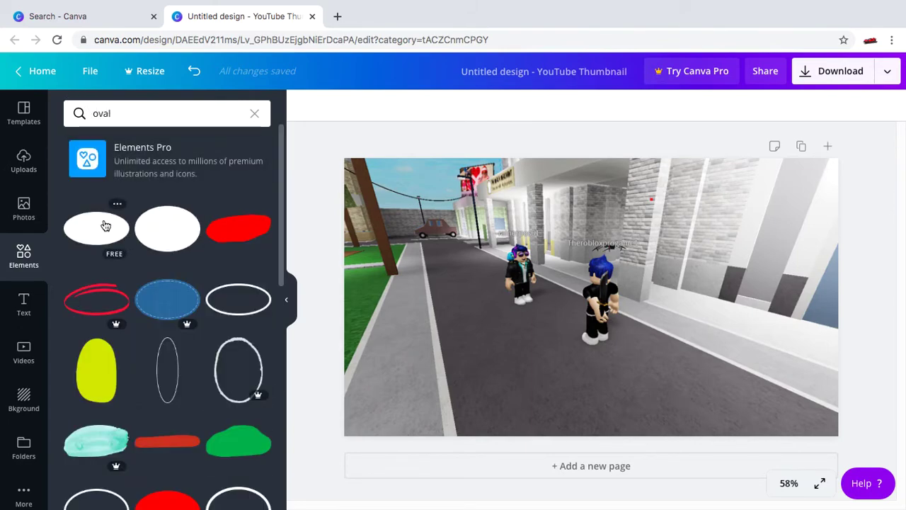
click(106, 225)
drag(546, 306, 486, 214)
drag(629, 252, 555, 216)
drag(511, 190, 543, 210)
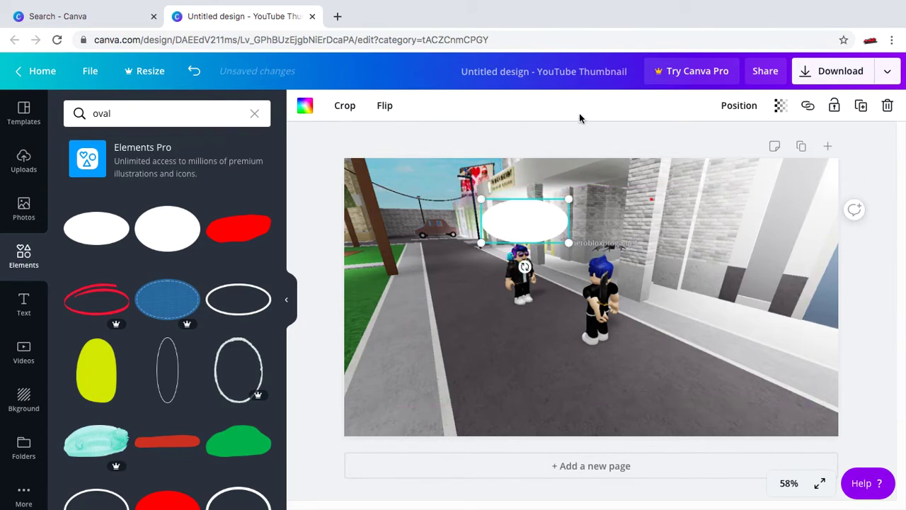
- Add a subheading reading "Hmm?" and center it inside the white oval
click(23, 303)
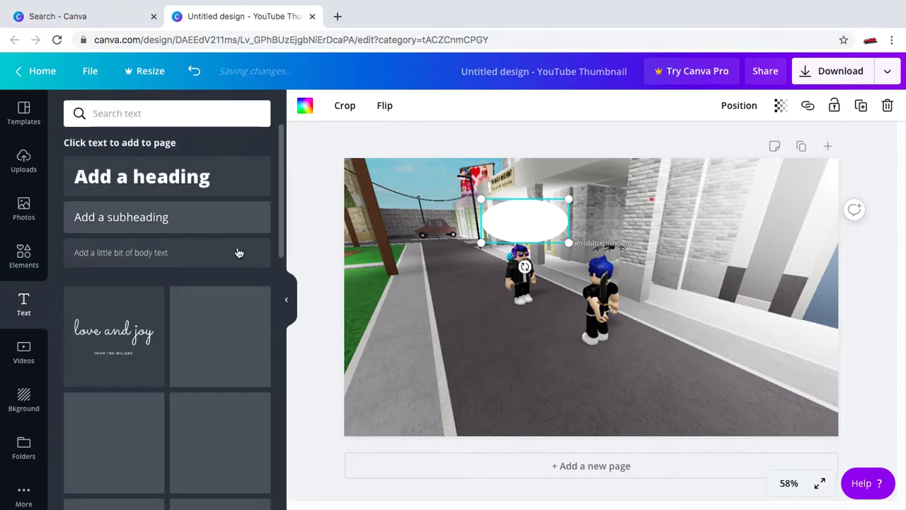
click(154, 219)
key(BackSpace)
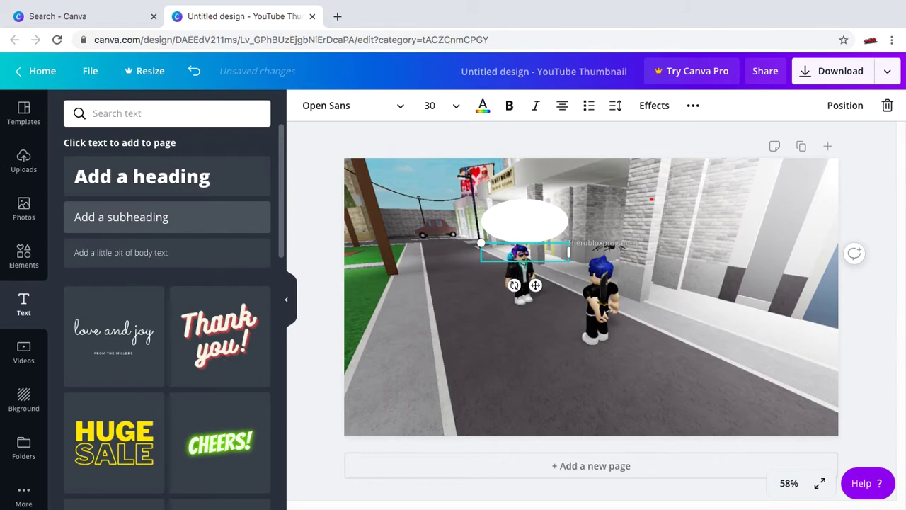
text(Hmm?)
drag(538, 285, 545, 255)
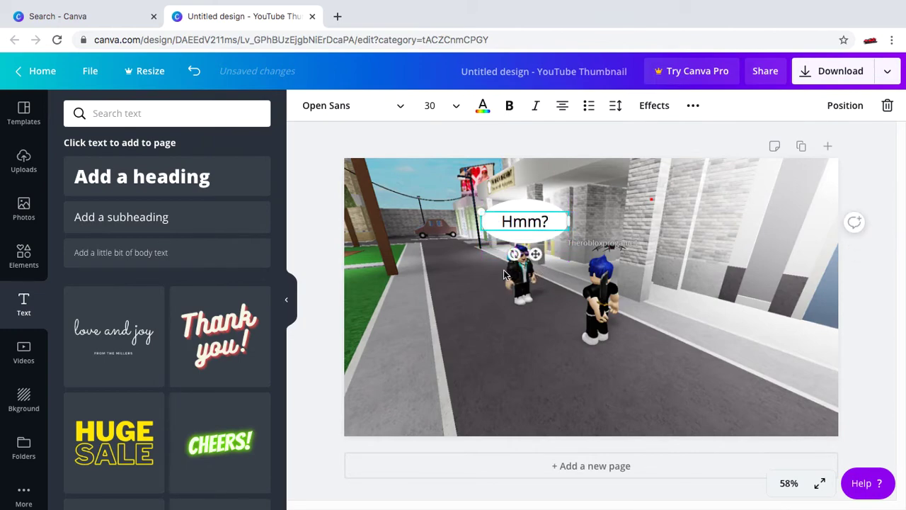
click(329, 348)
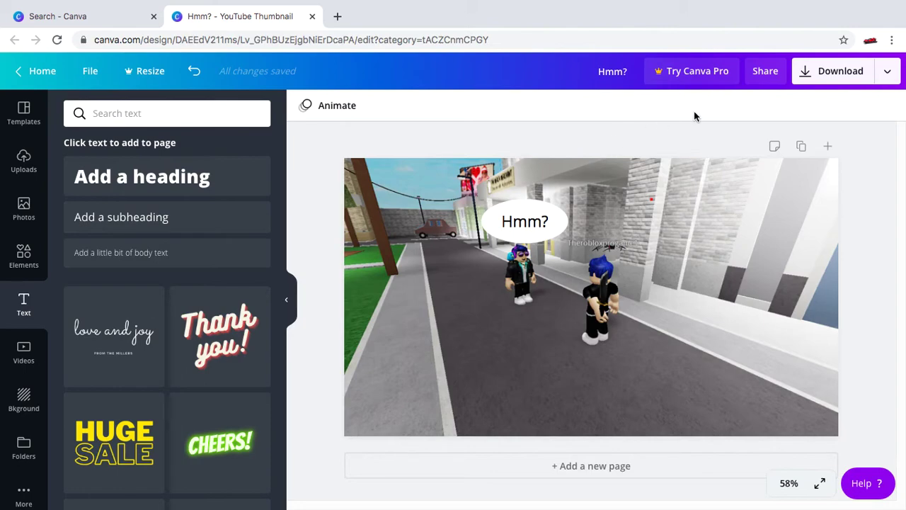
- Download the finished thumbnail as a PNG and dismiss the referral dialog
click(814, 80)
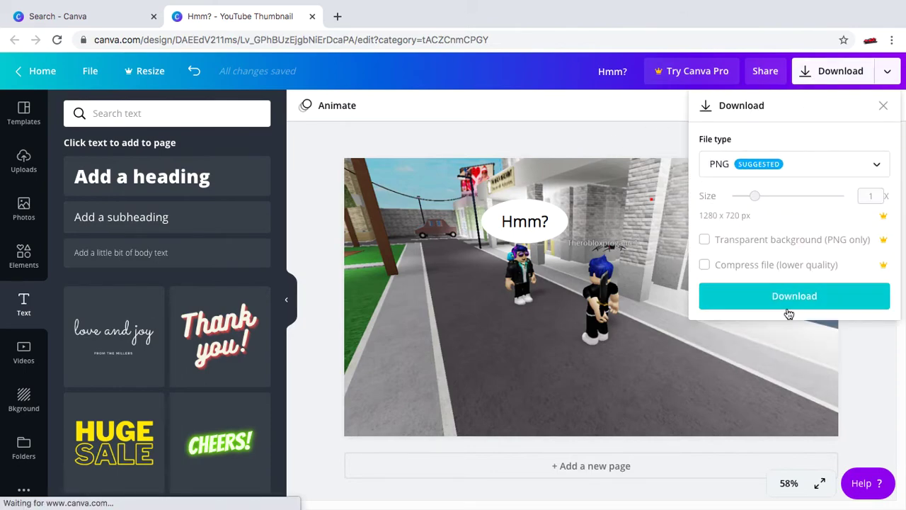
click(786, 307)
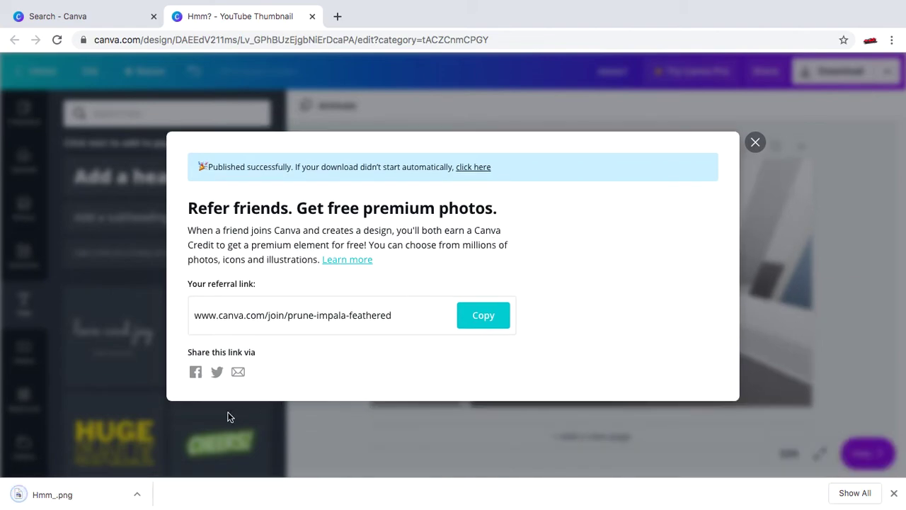
click(755, 140)
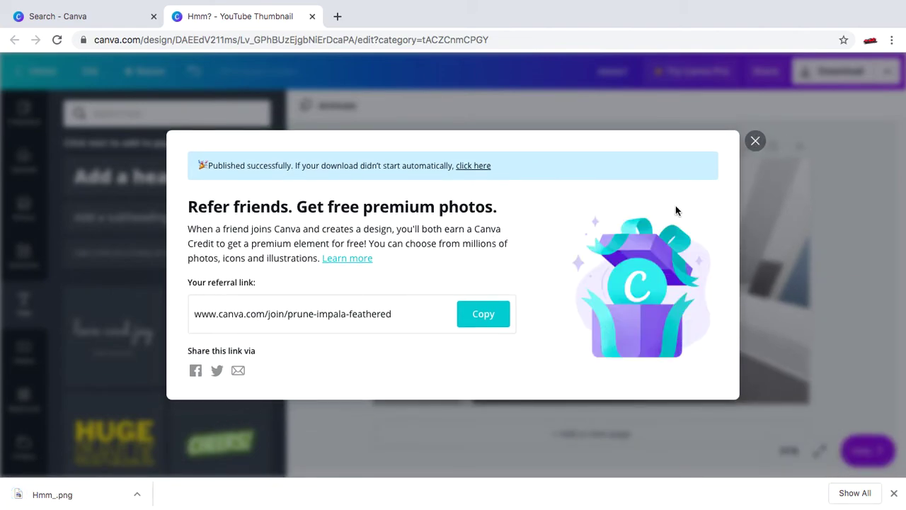